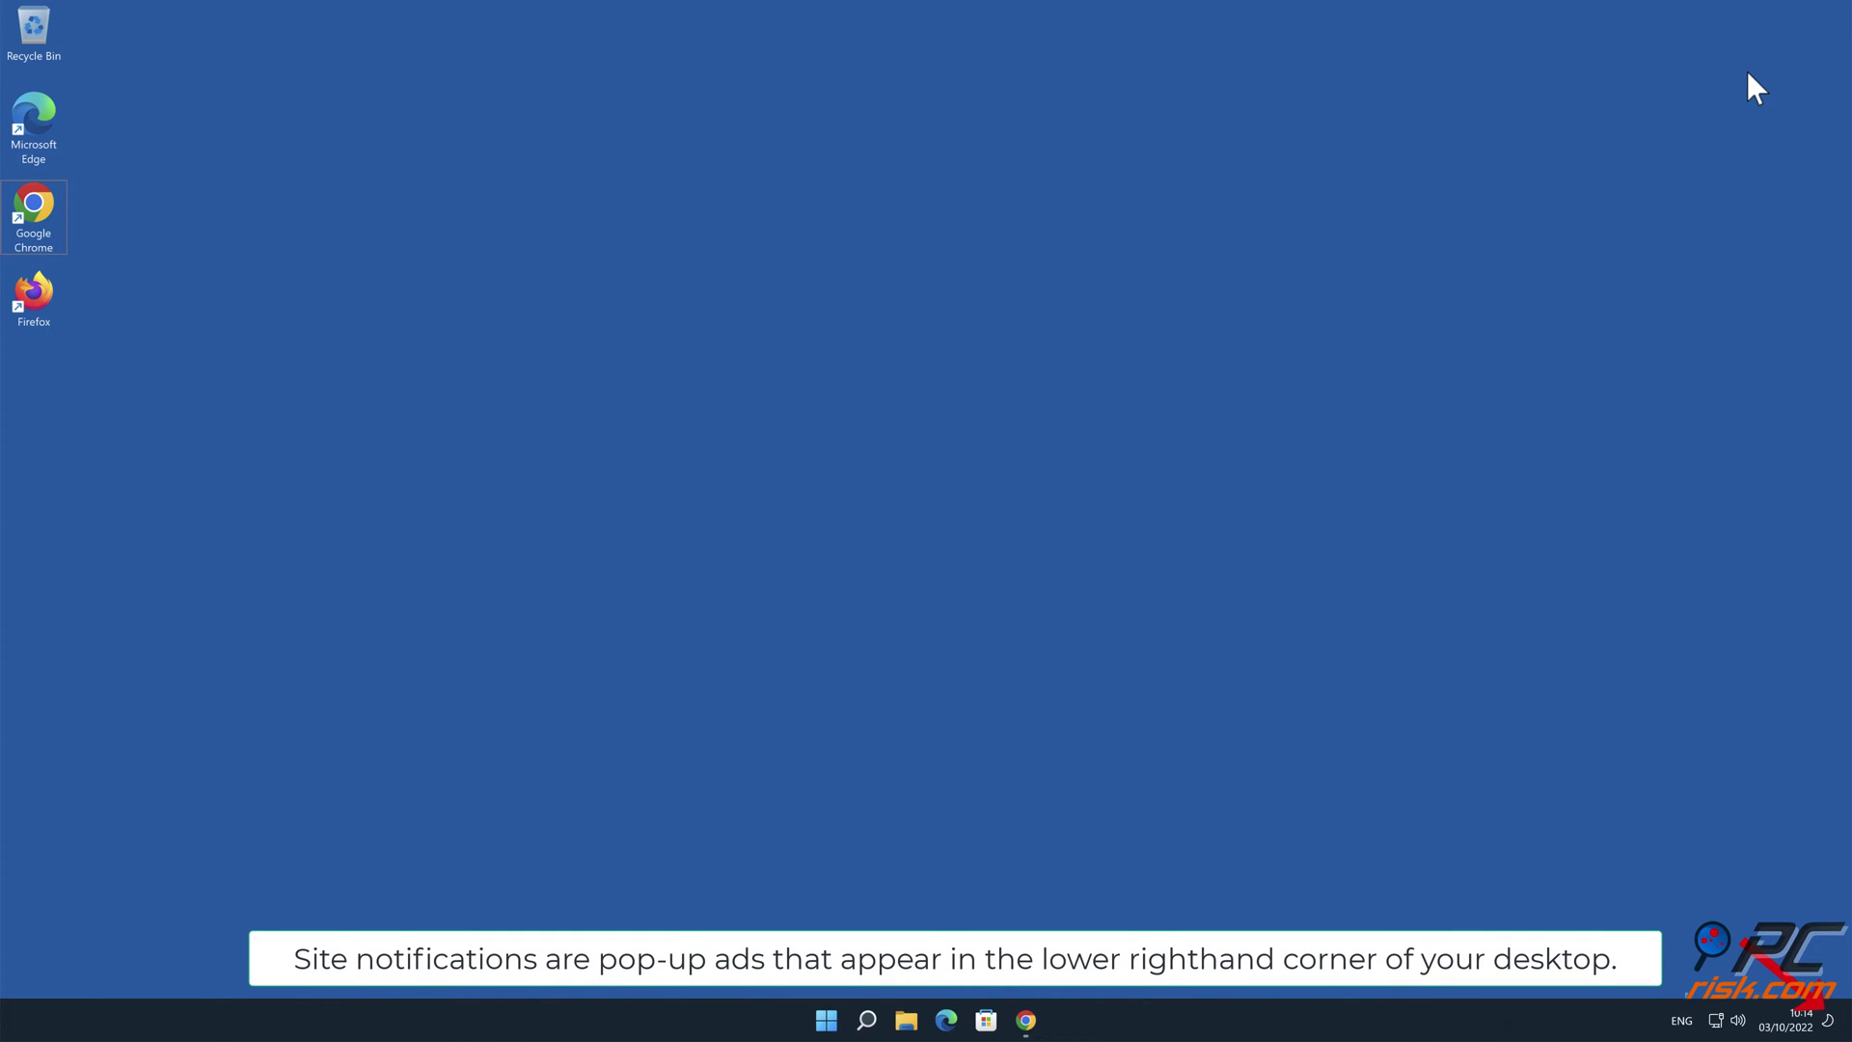
- Open Chrome from the taskbar to show the week-tale.xyz page requesting notification permission
click(1026, 1019)
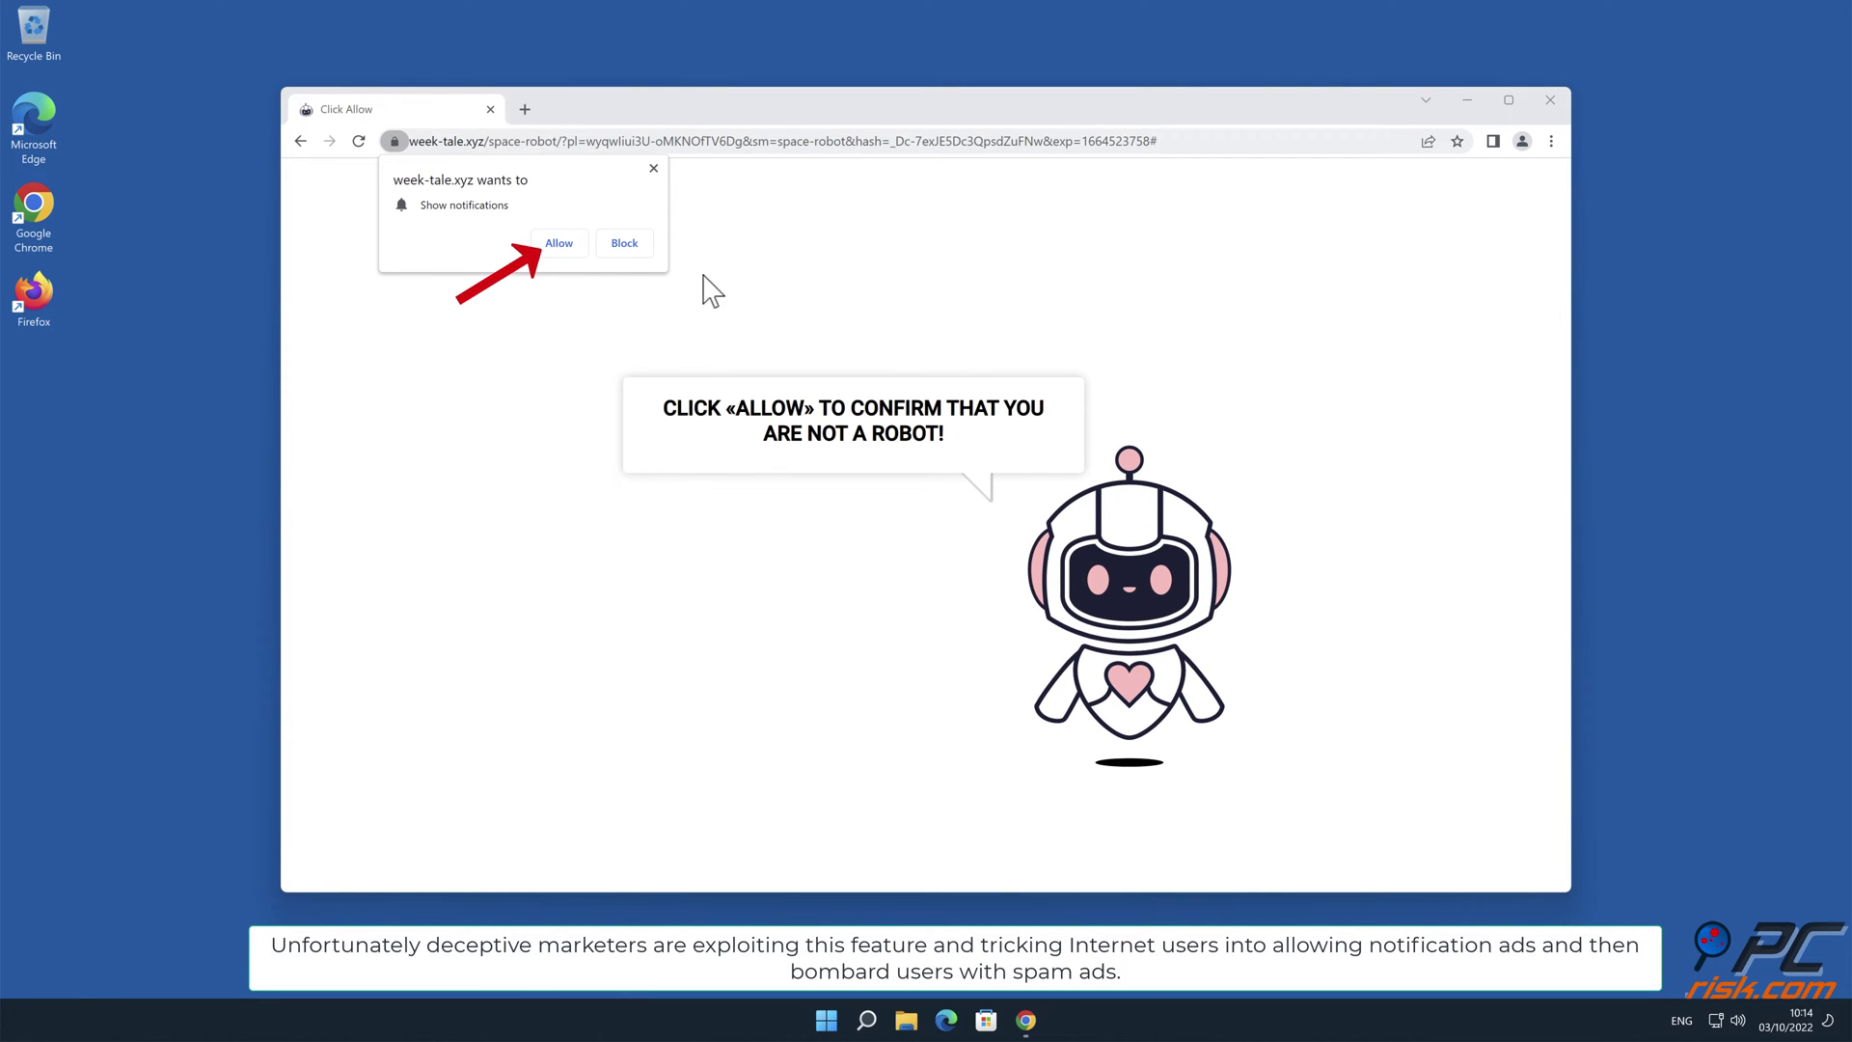
- Allow week-tale.xyz notifications, then close Chrome once the spam ads appear
click(577, 249)
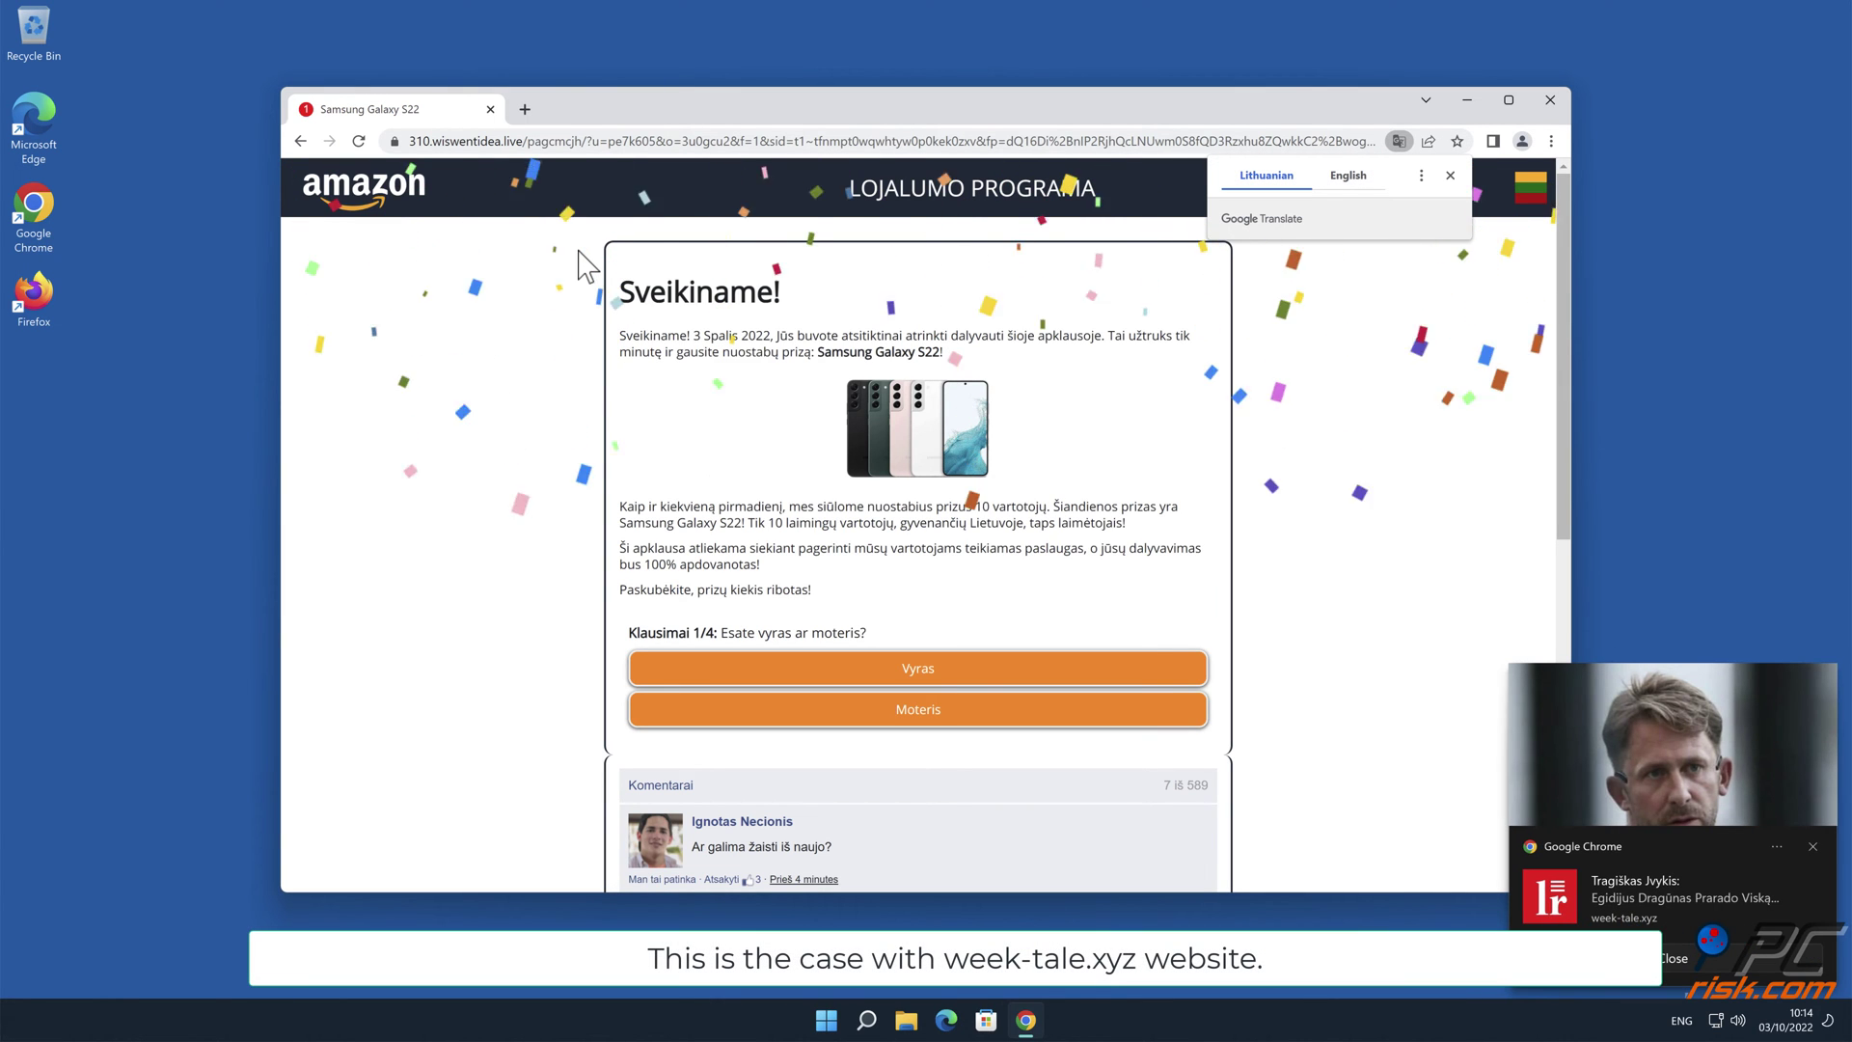
click(1550, 100)
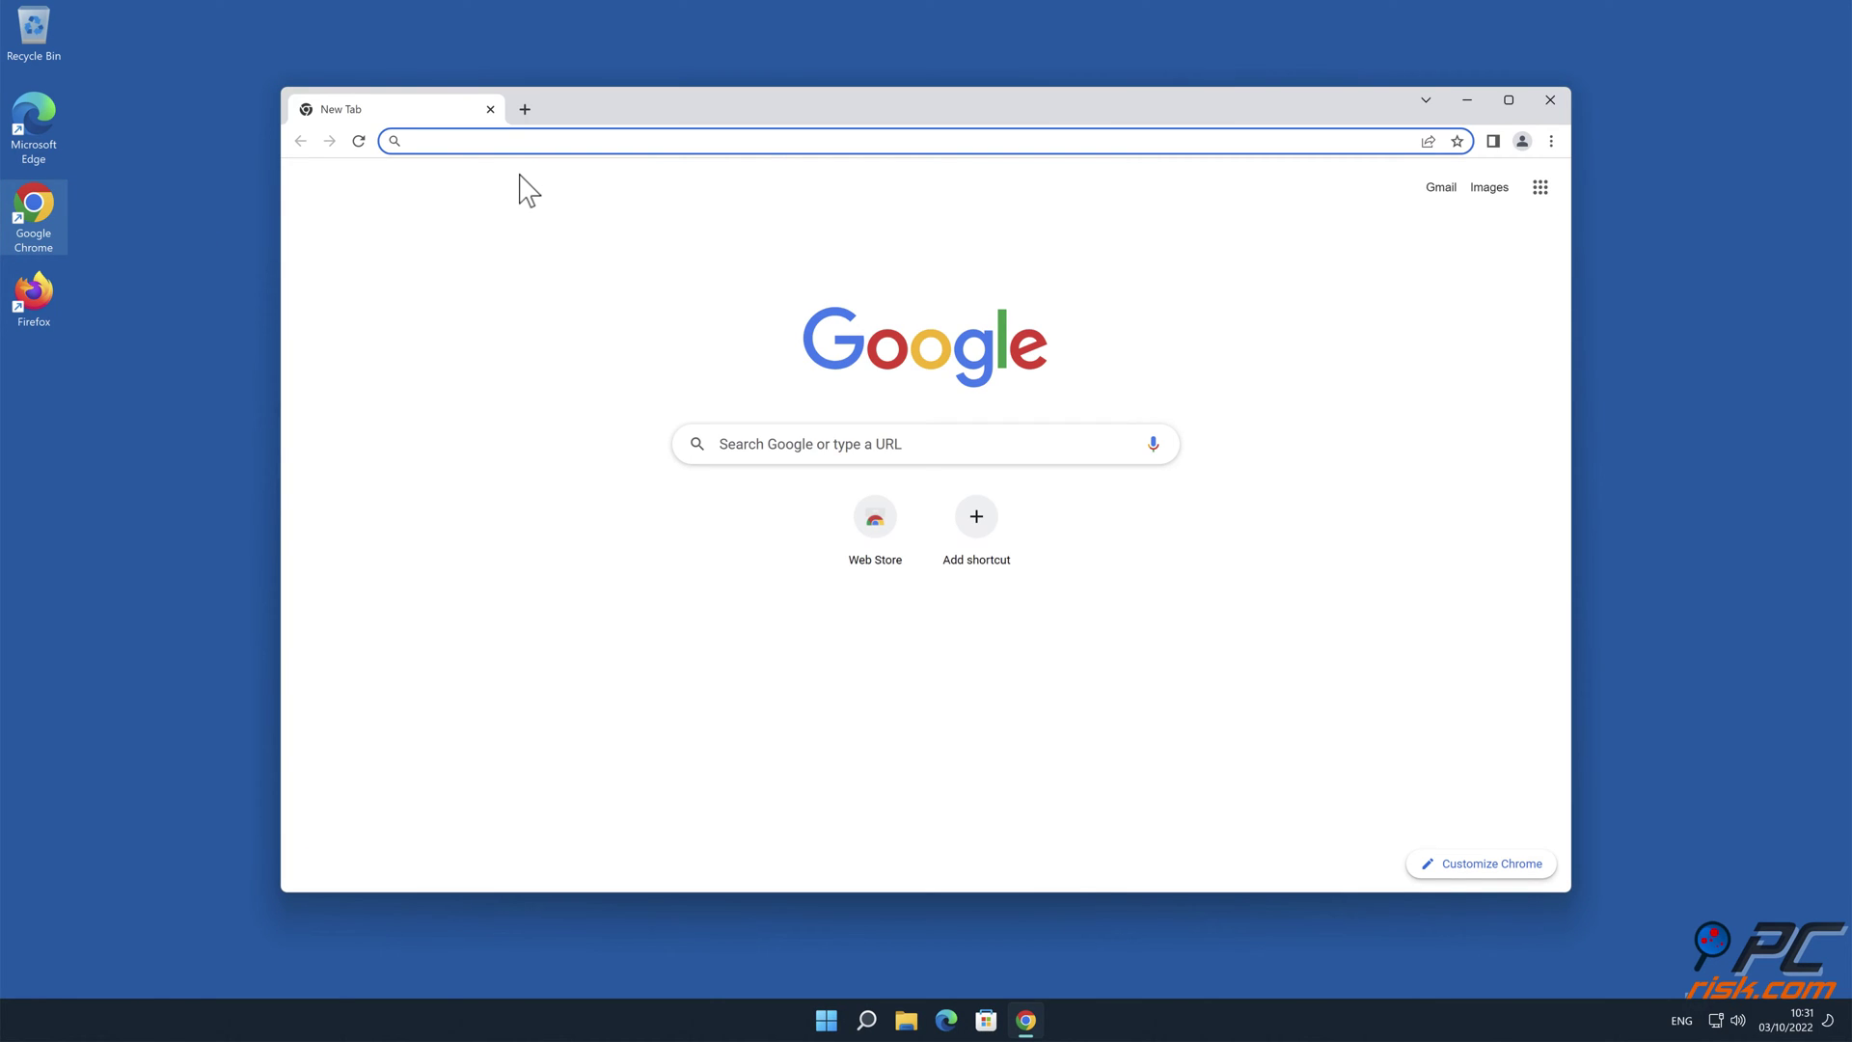
text(w)
text(ww.)
text(co)
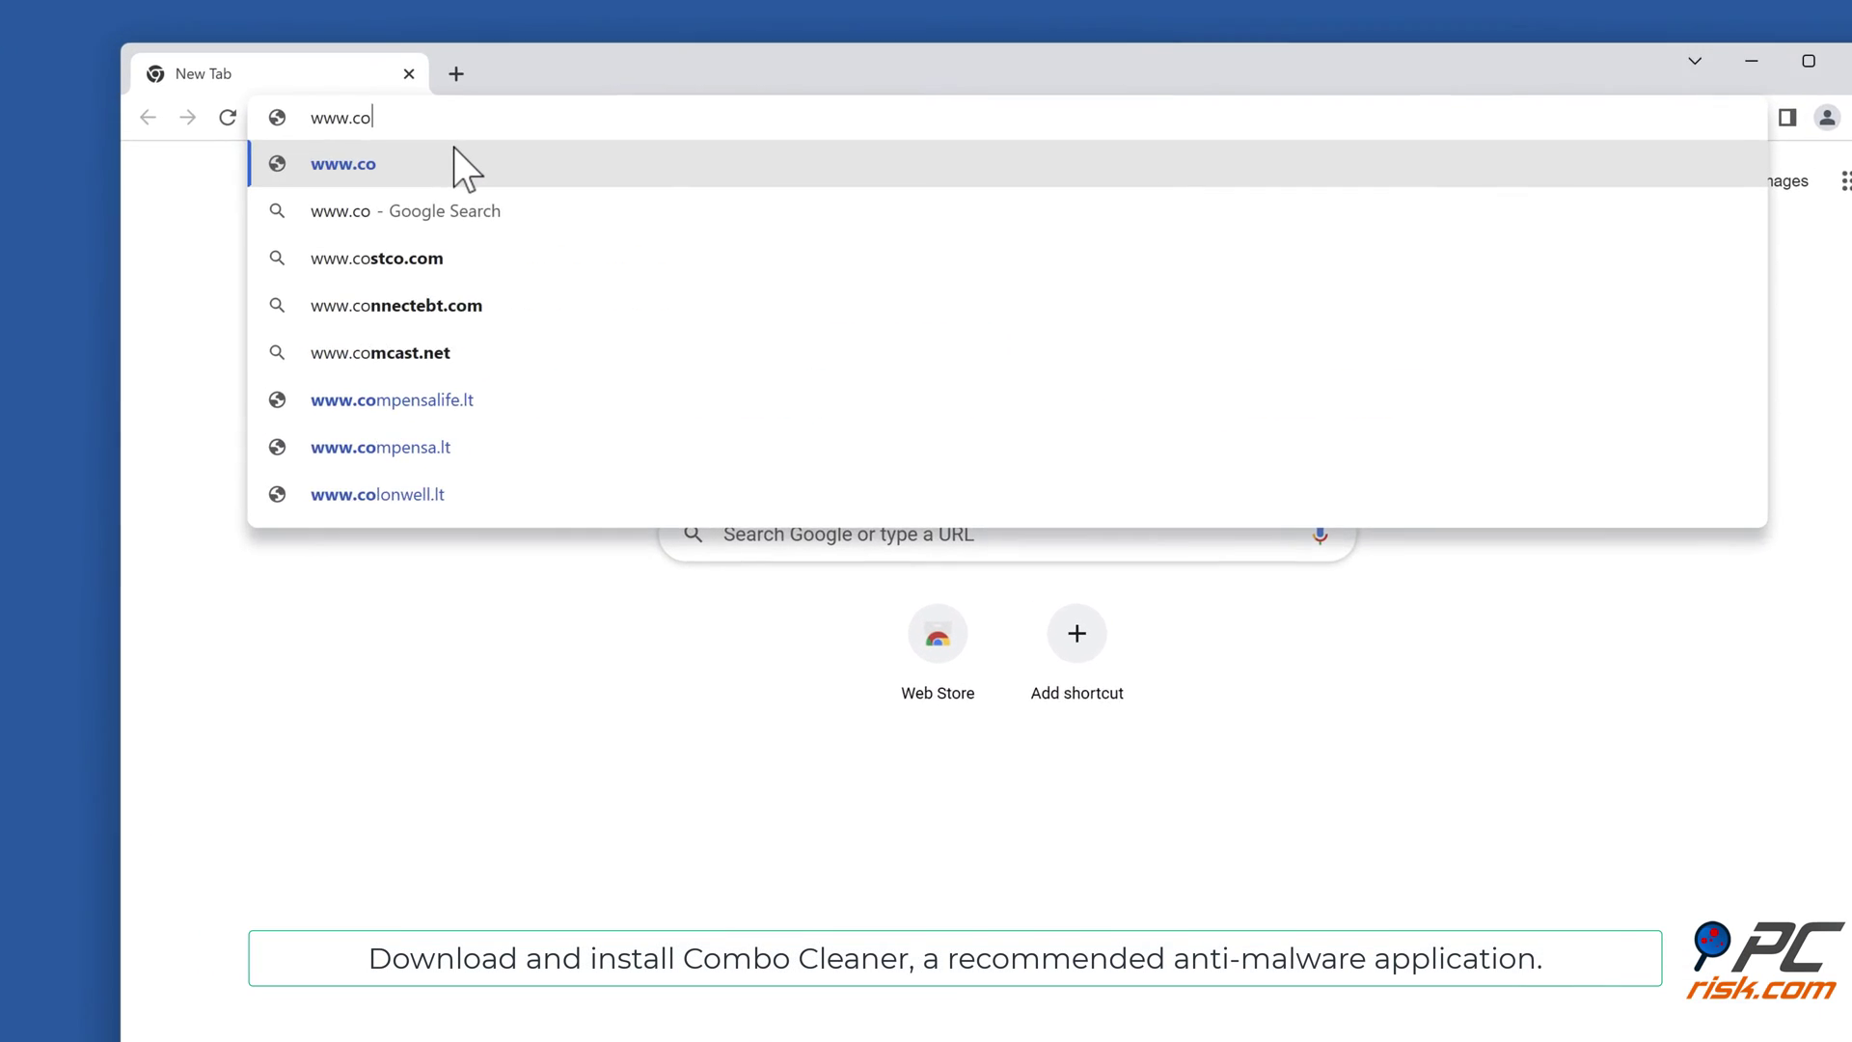
text(mbocleaner.c)
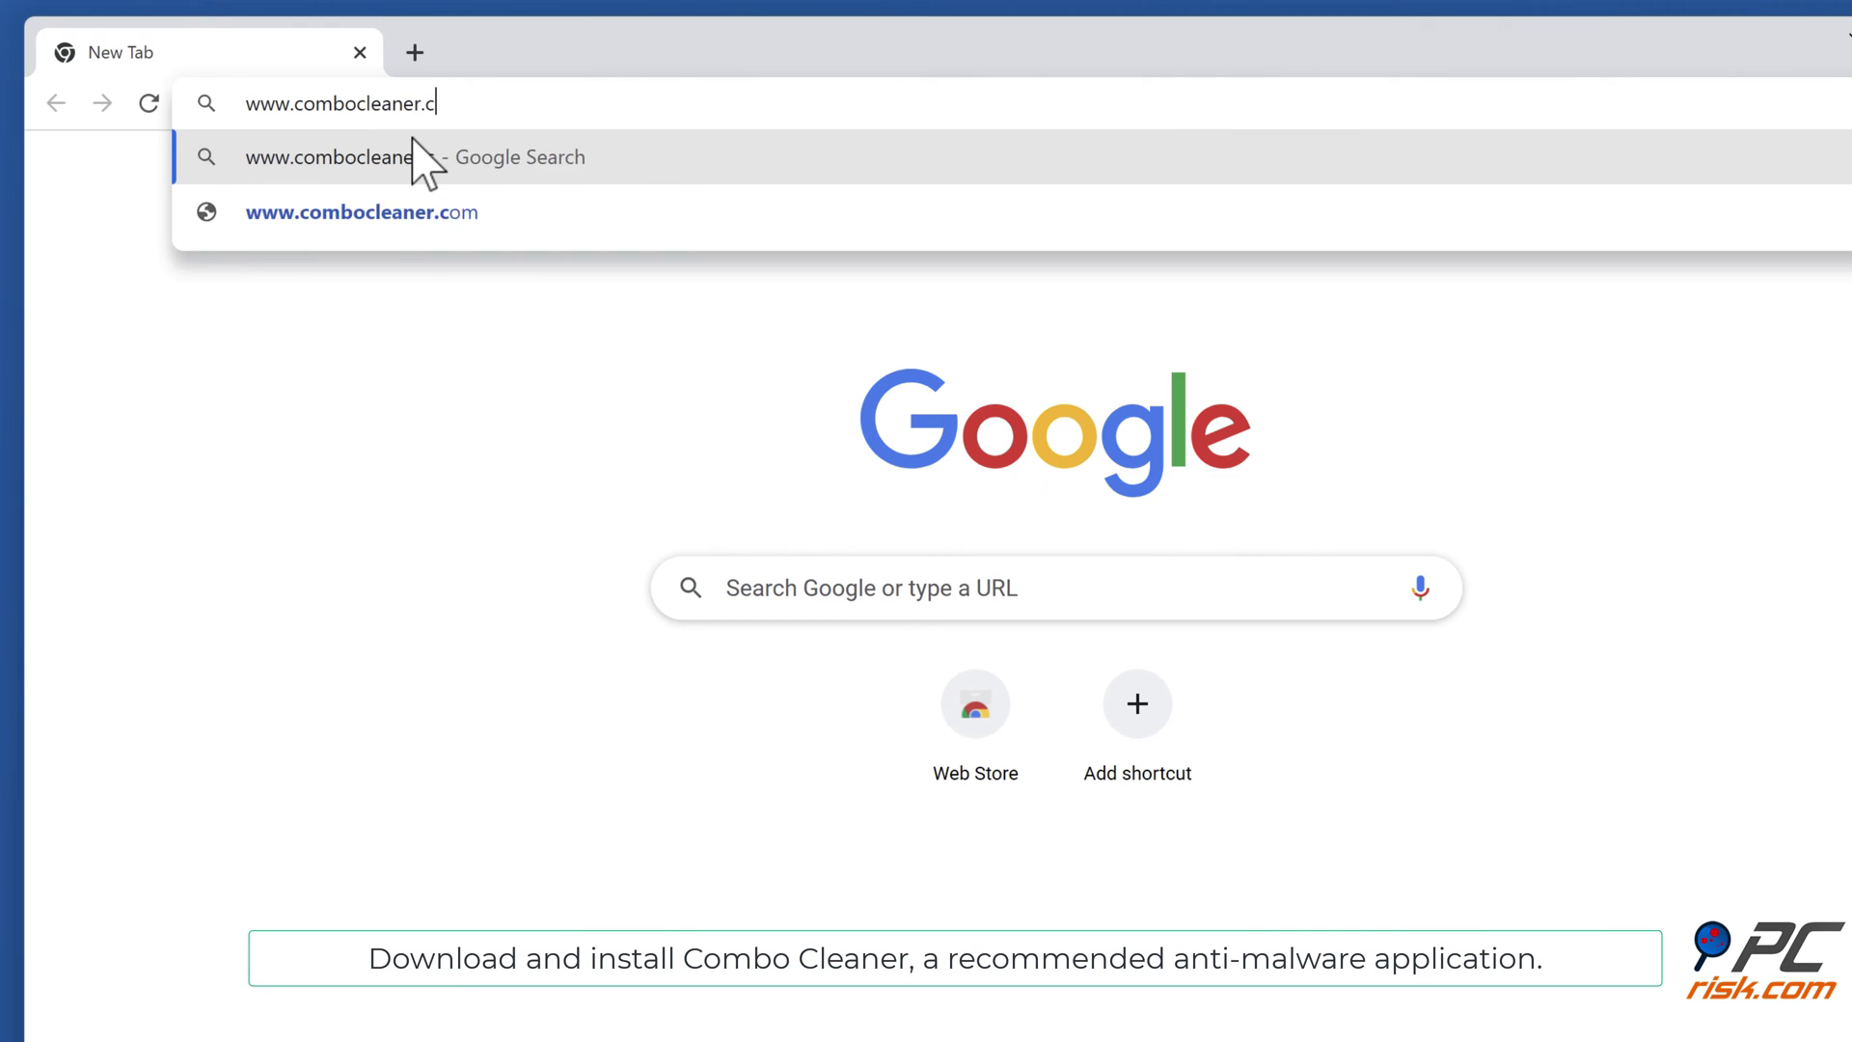
text(om)
- Download CCSetup.exe from combocleaner.com, install Combo Cleaner through InstallShield, and close Chrome
key(Return)
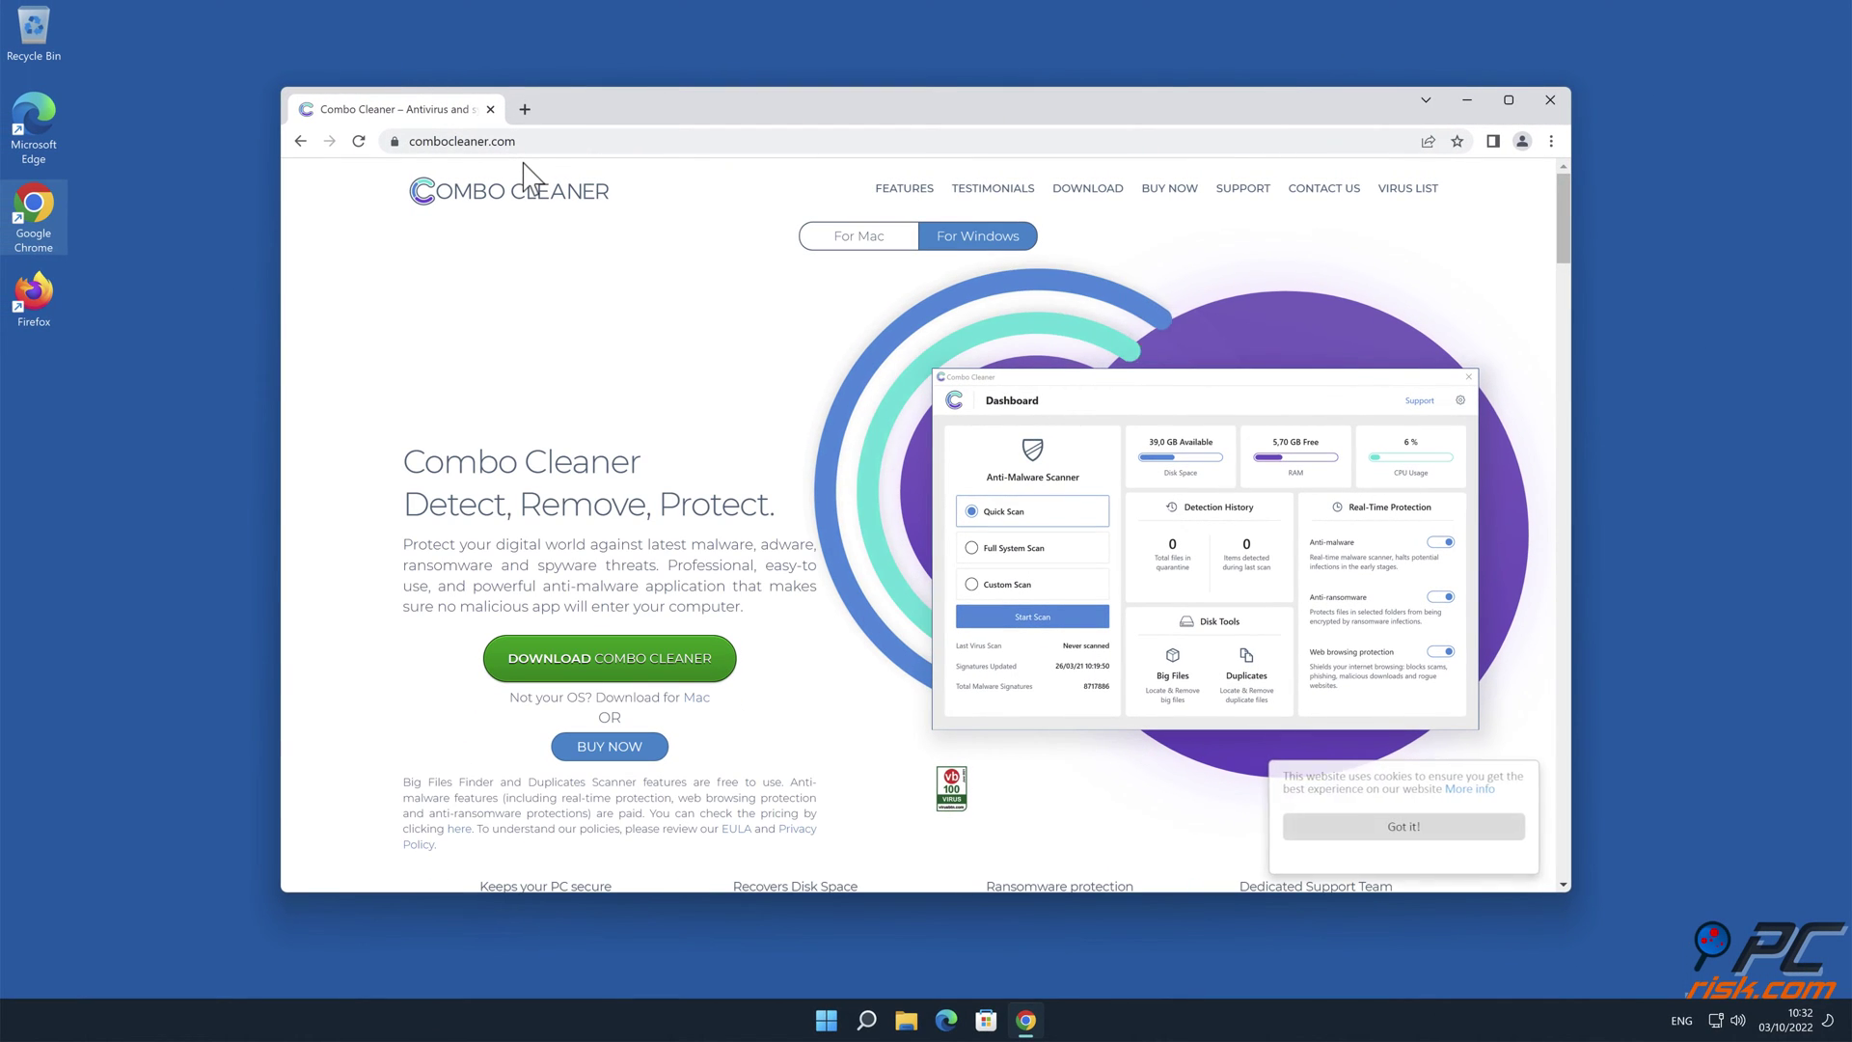
click(721, 668)
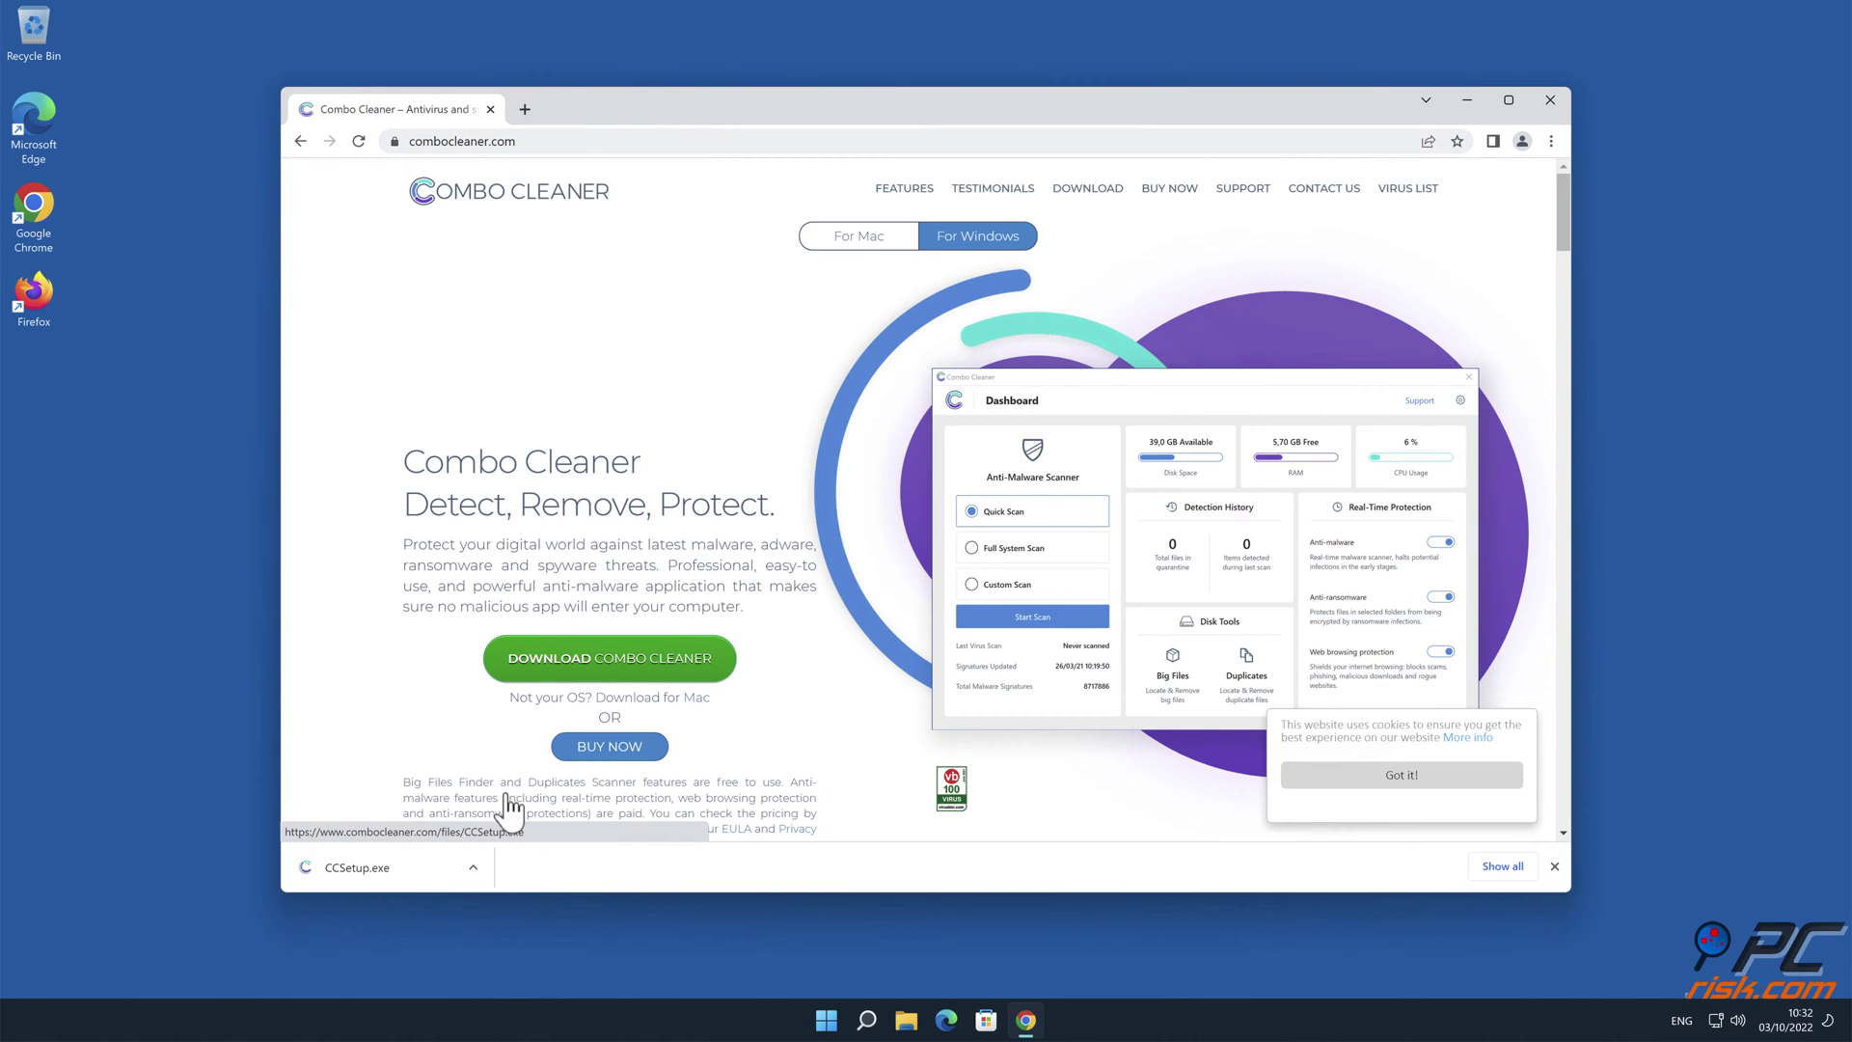
click(439, 881)
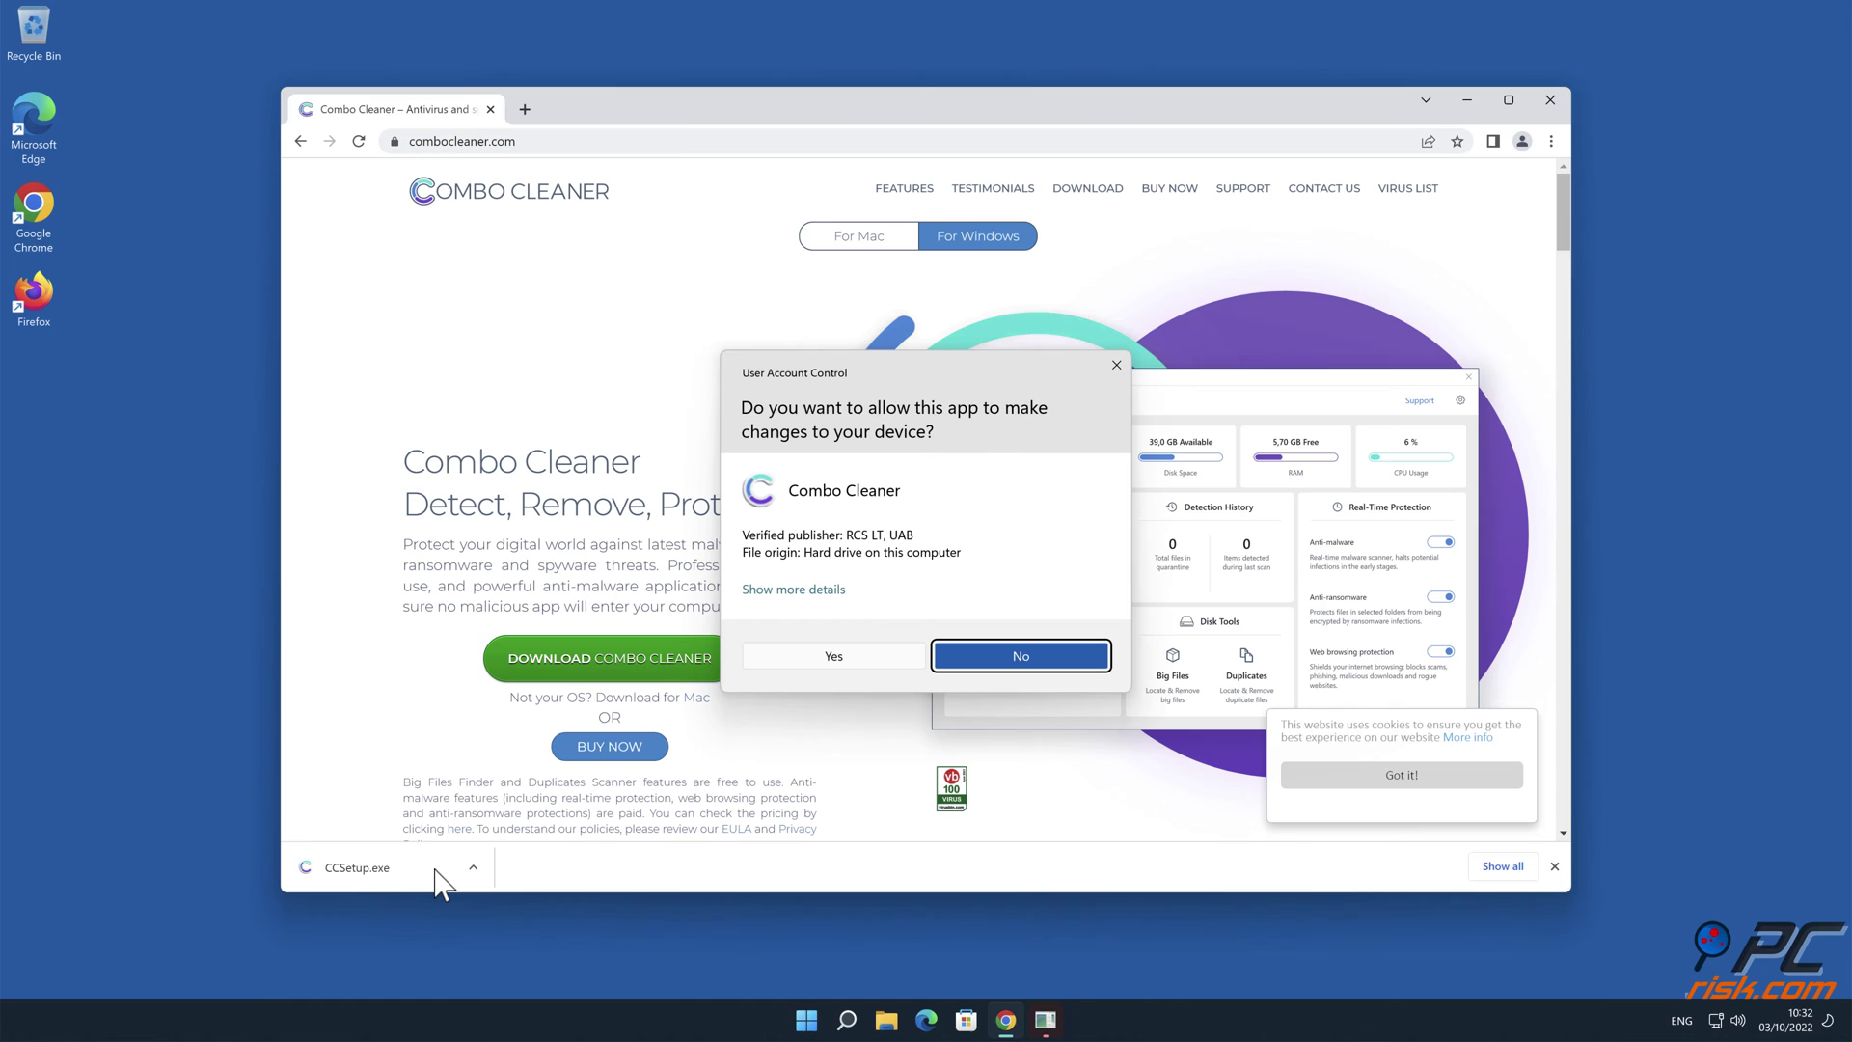
click(846, 660)
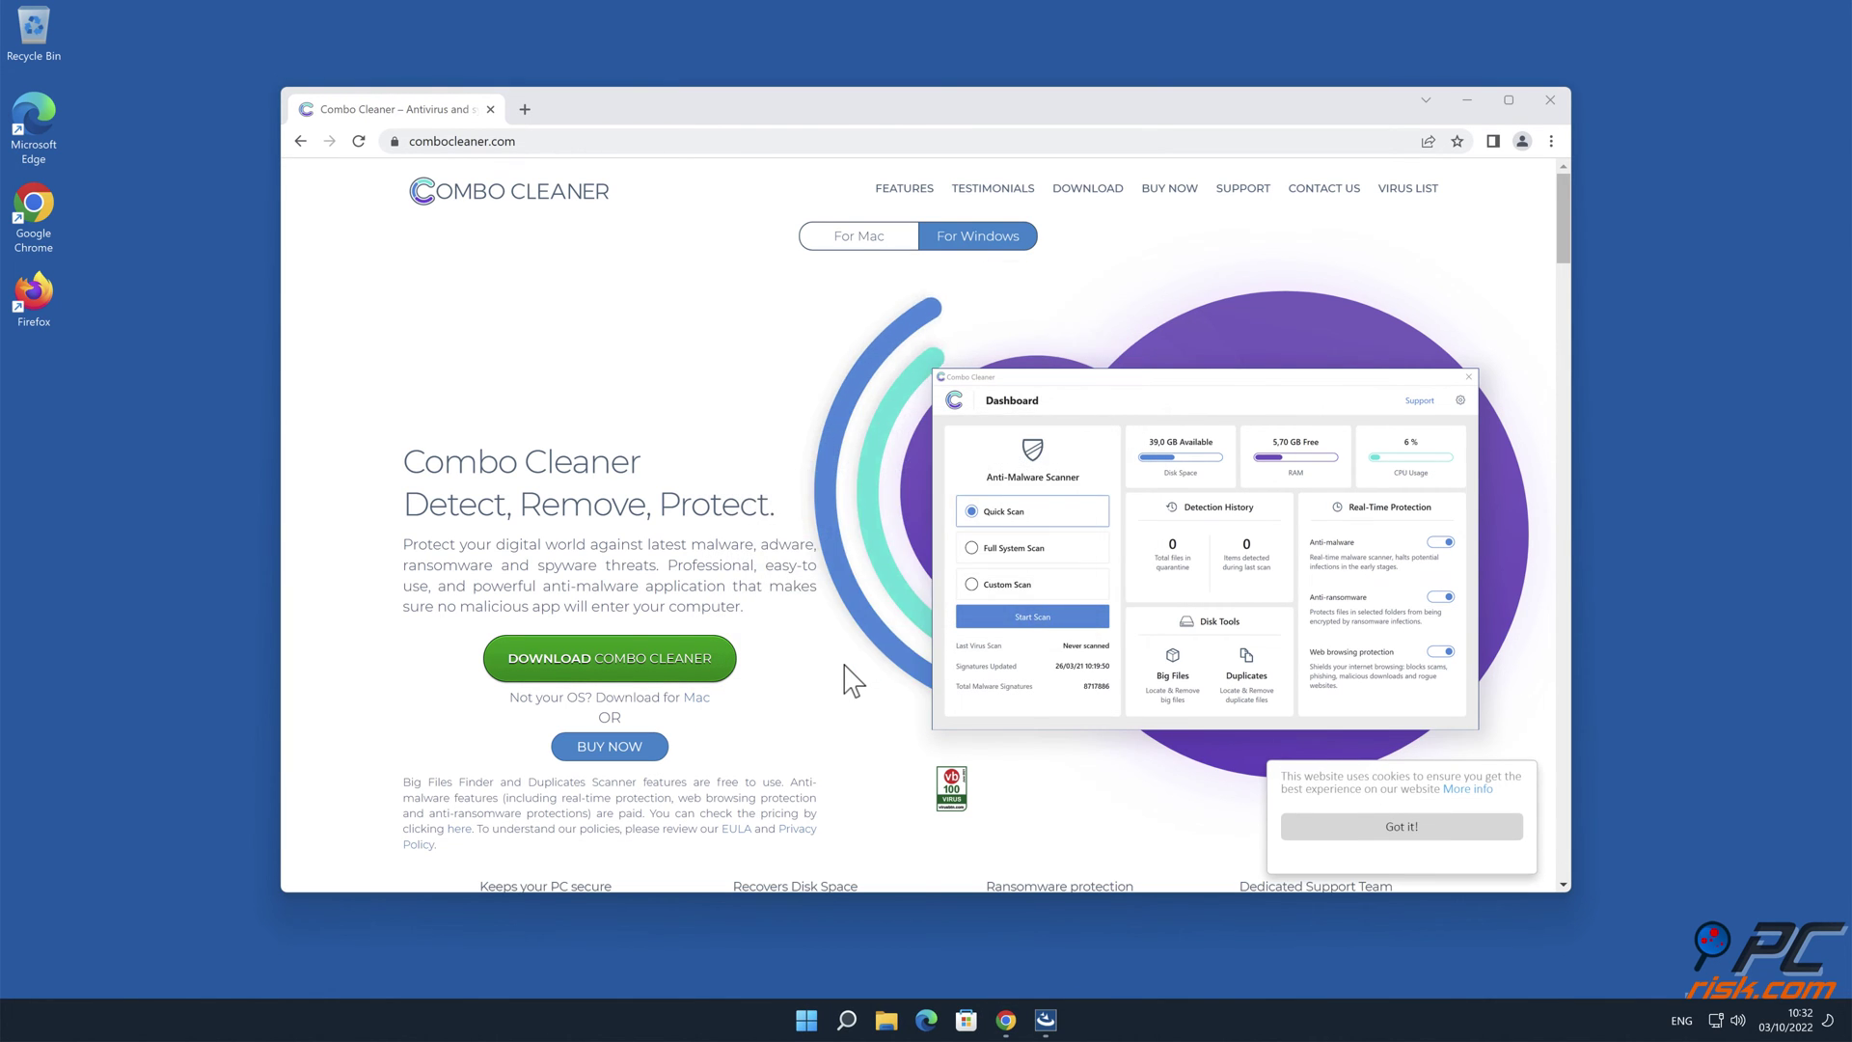
click(1049, 723)
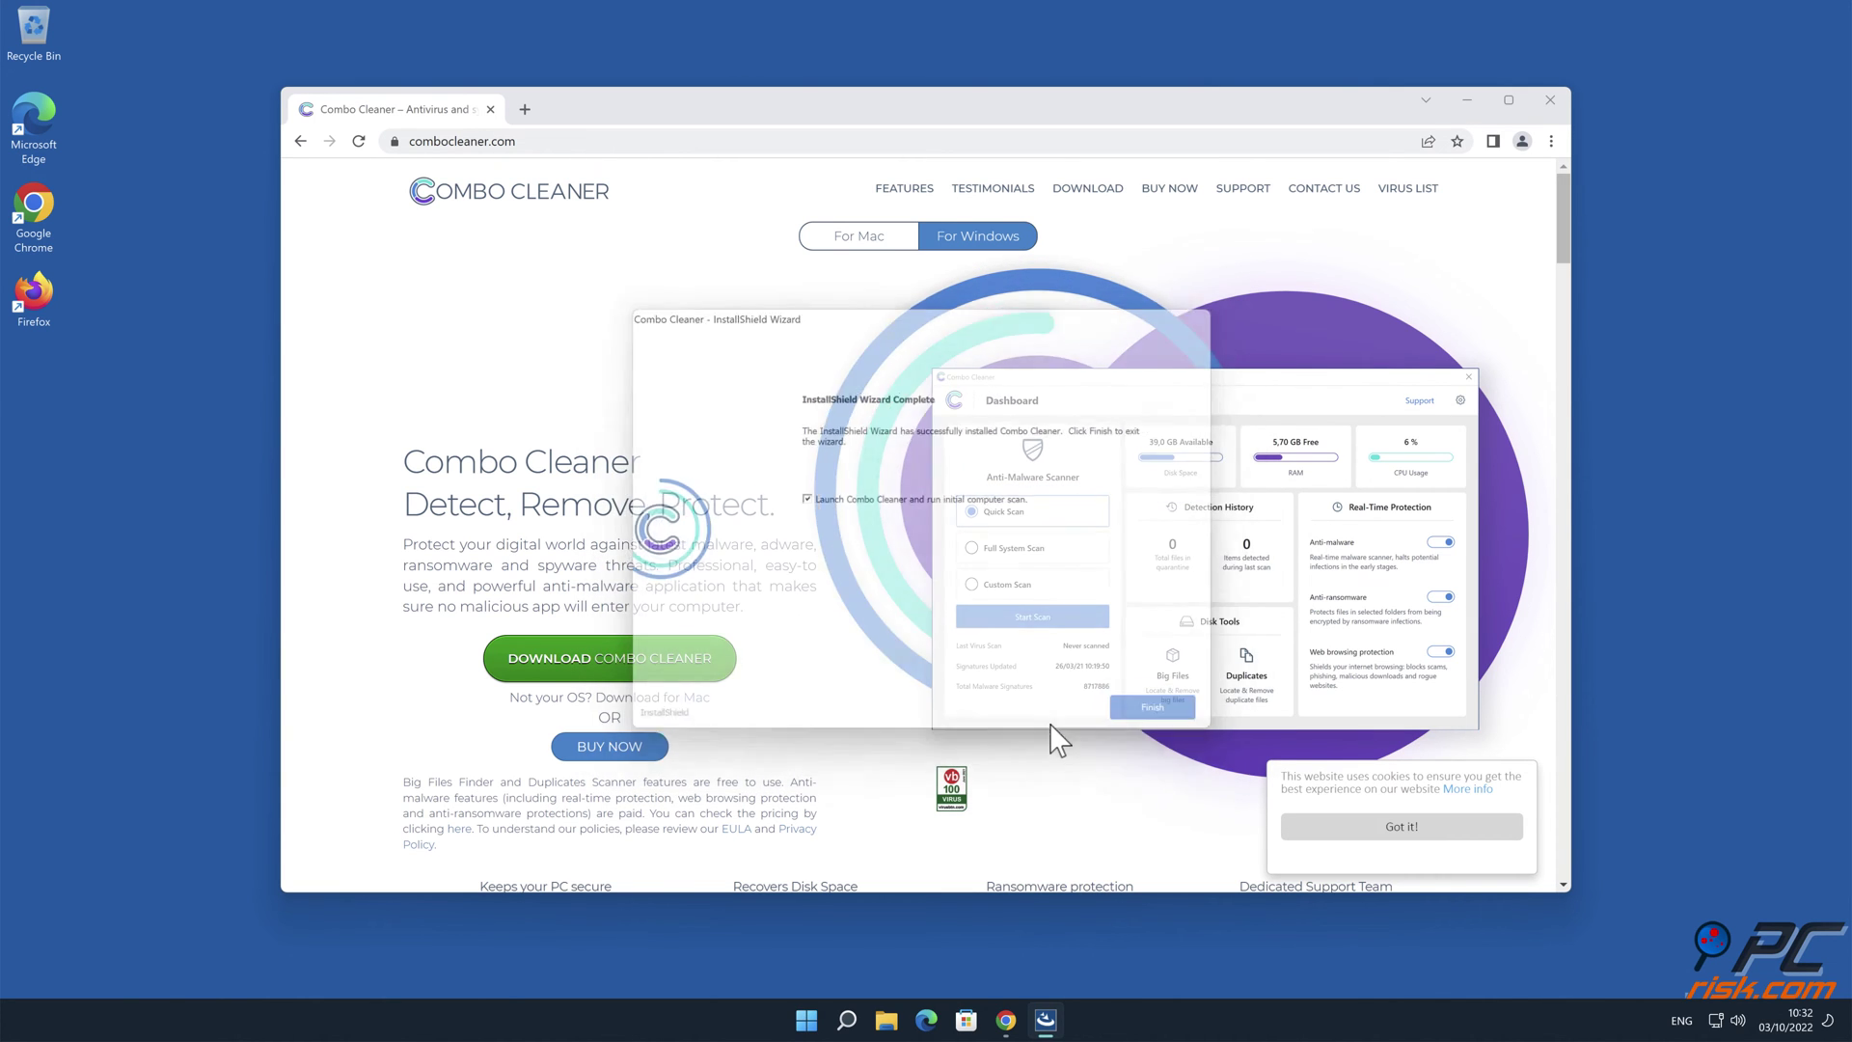
click(1175, 724)
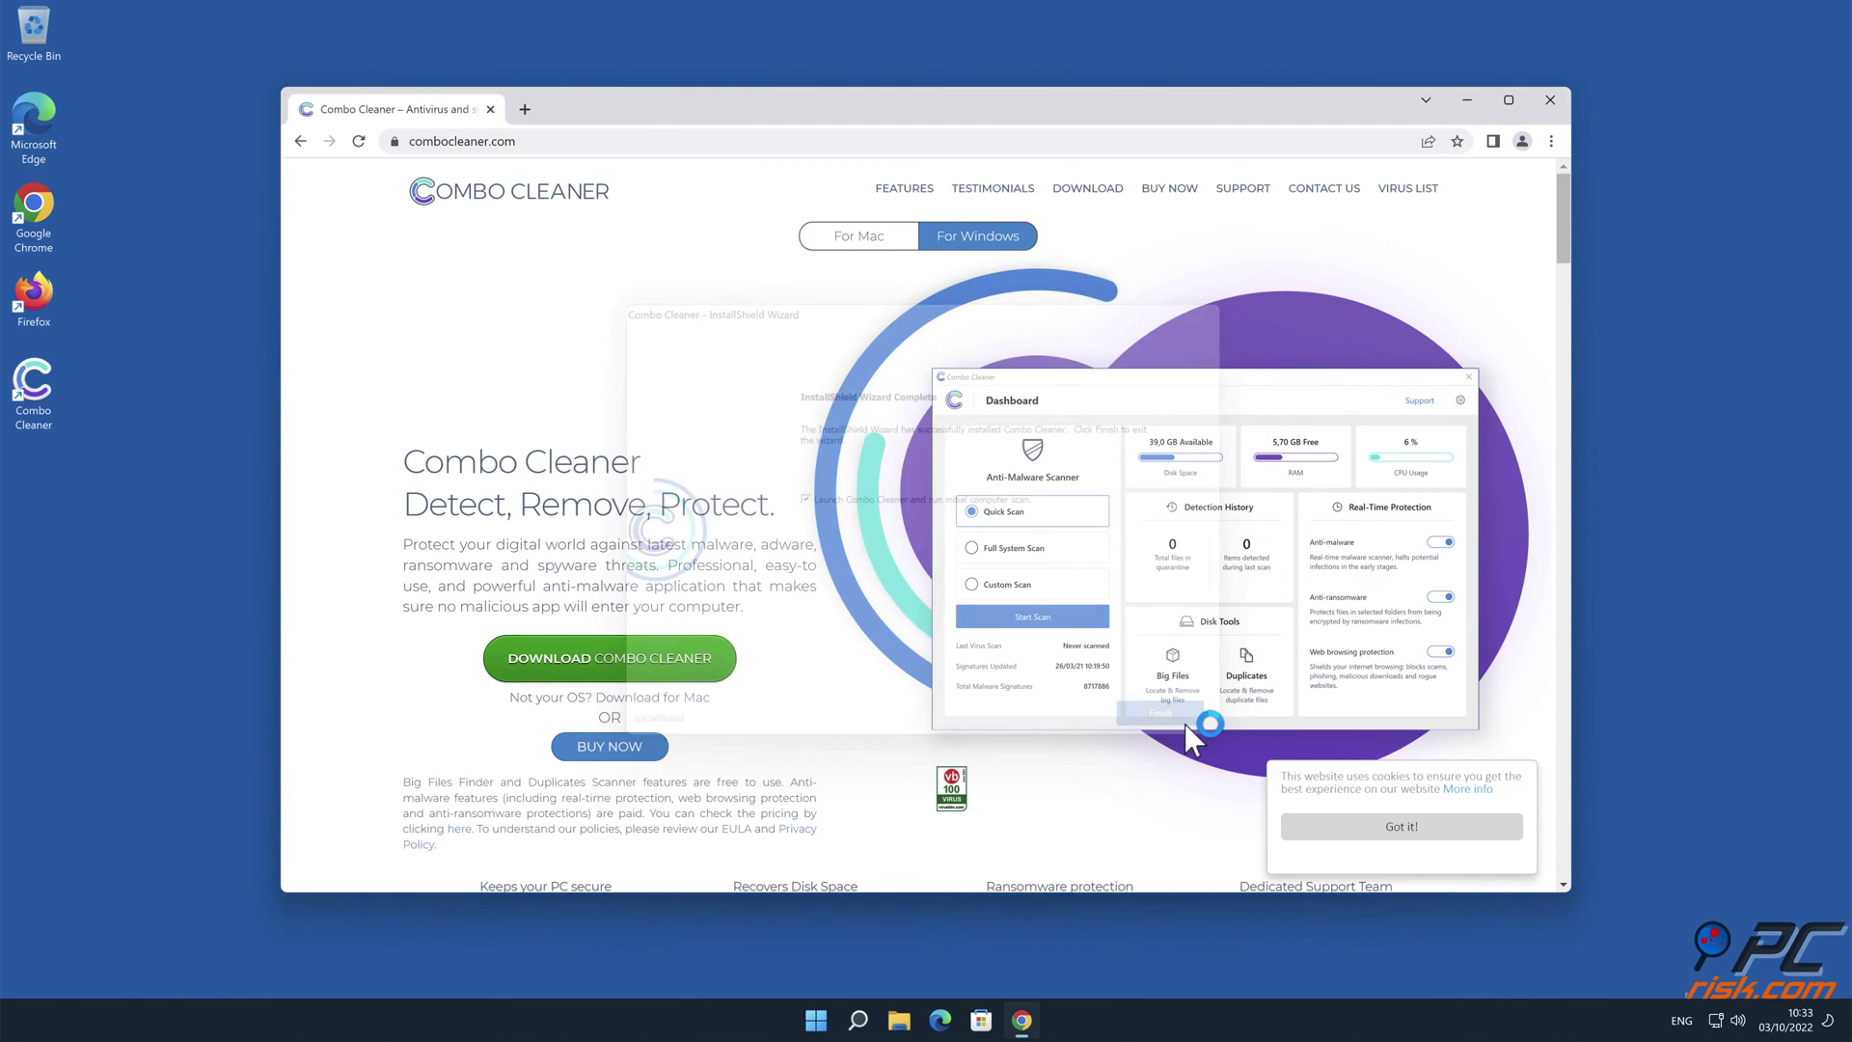
click(1551, 100)
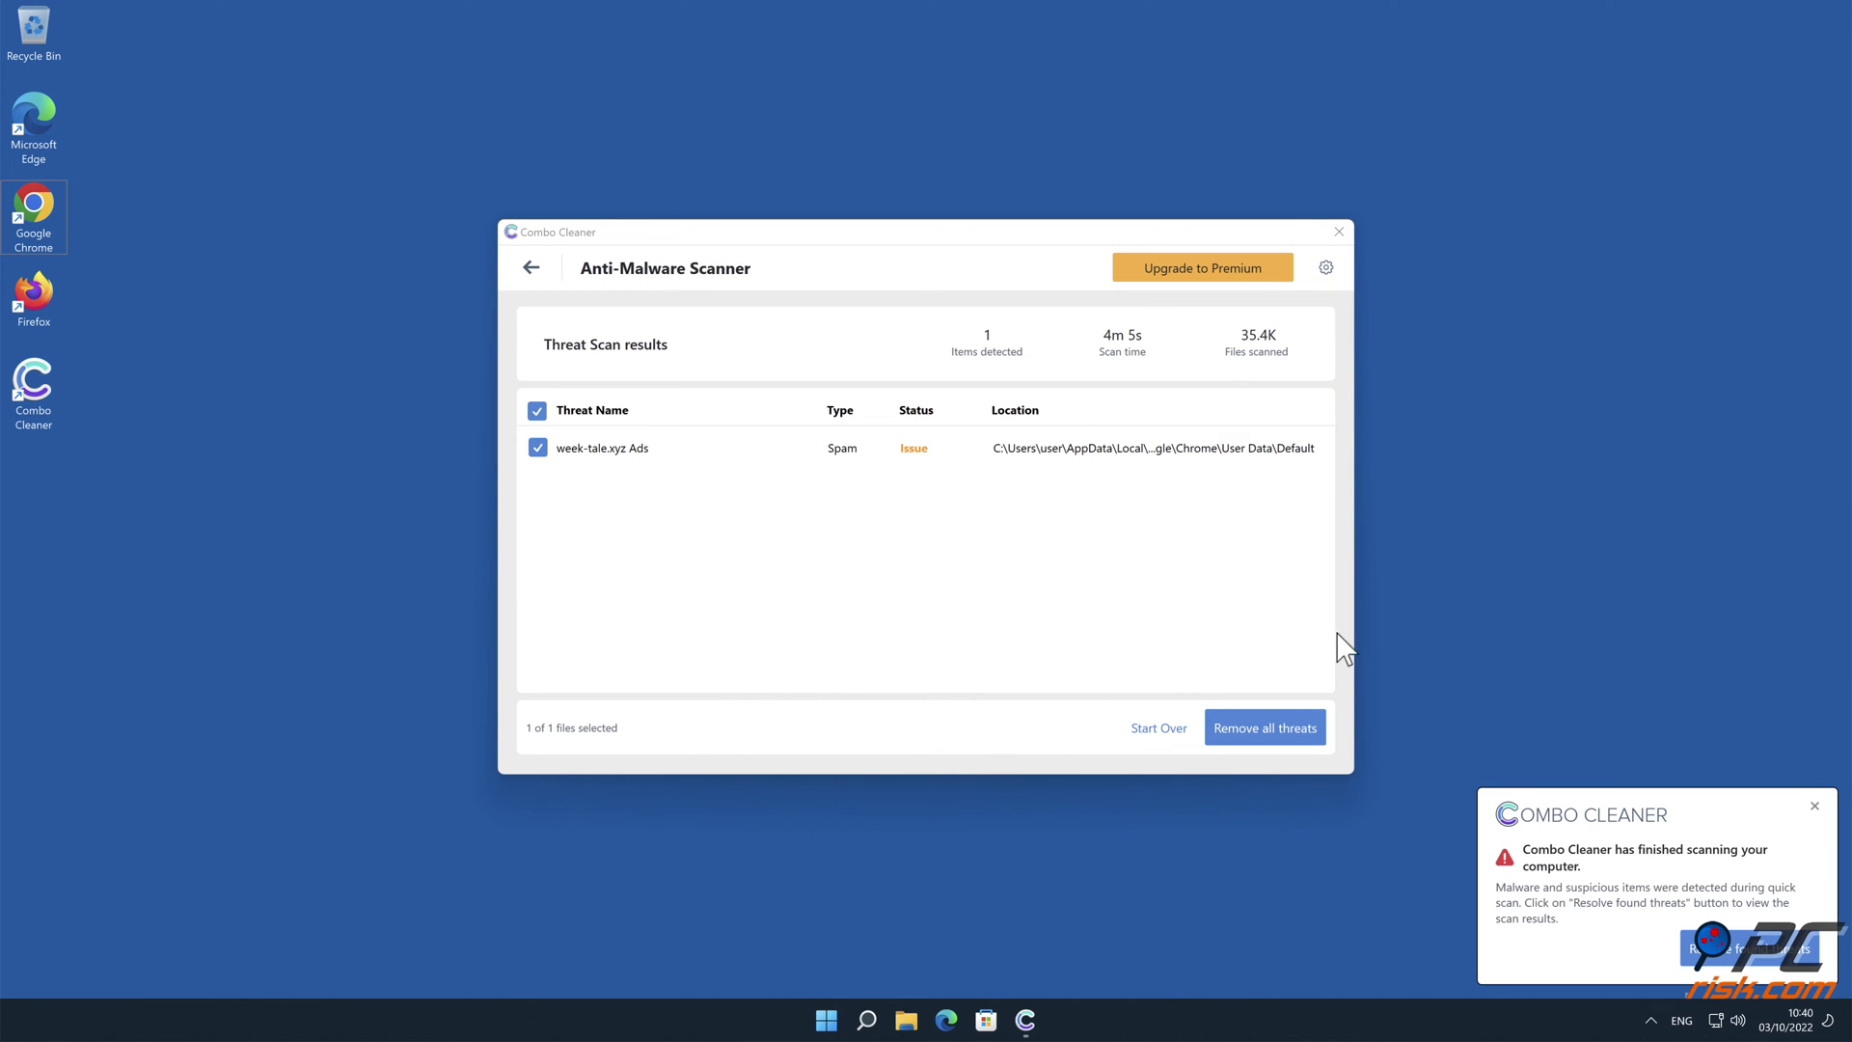
- Activate the Combo Cleaner license and move the week-tale.xyz Ads threat to quarantine
click(1264, 728)
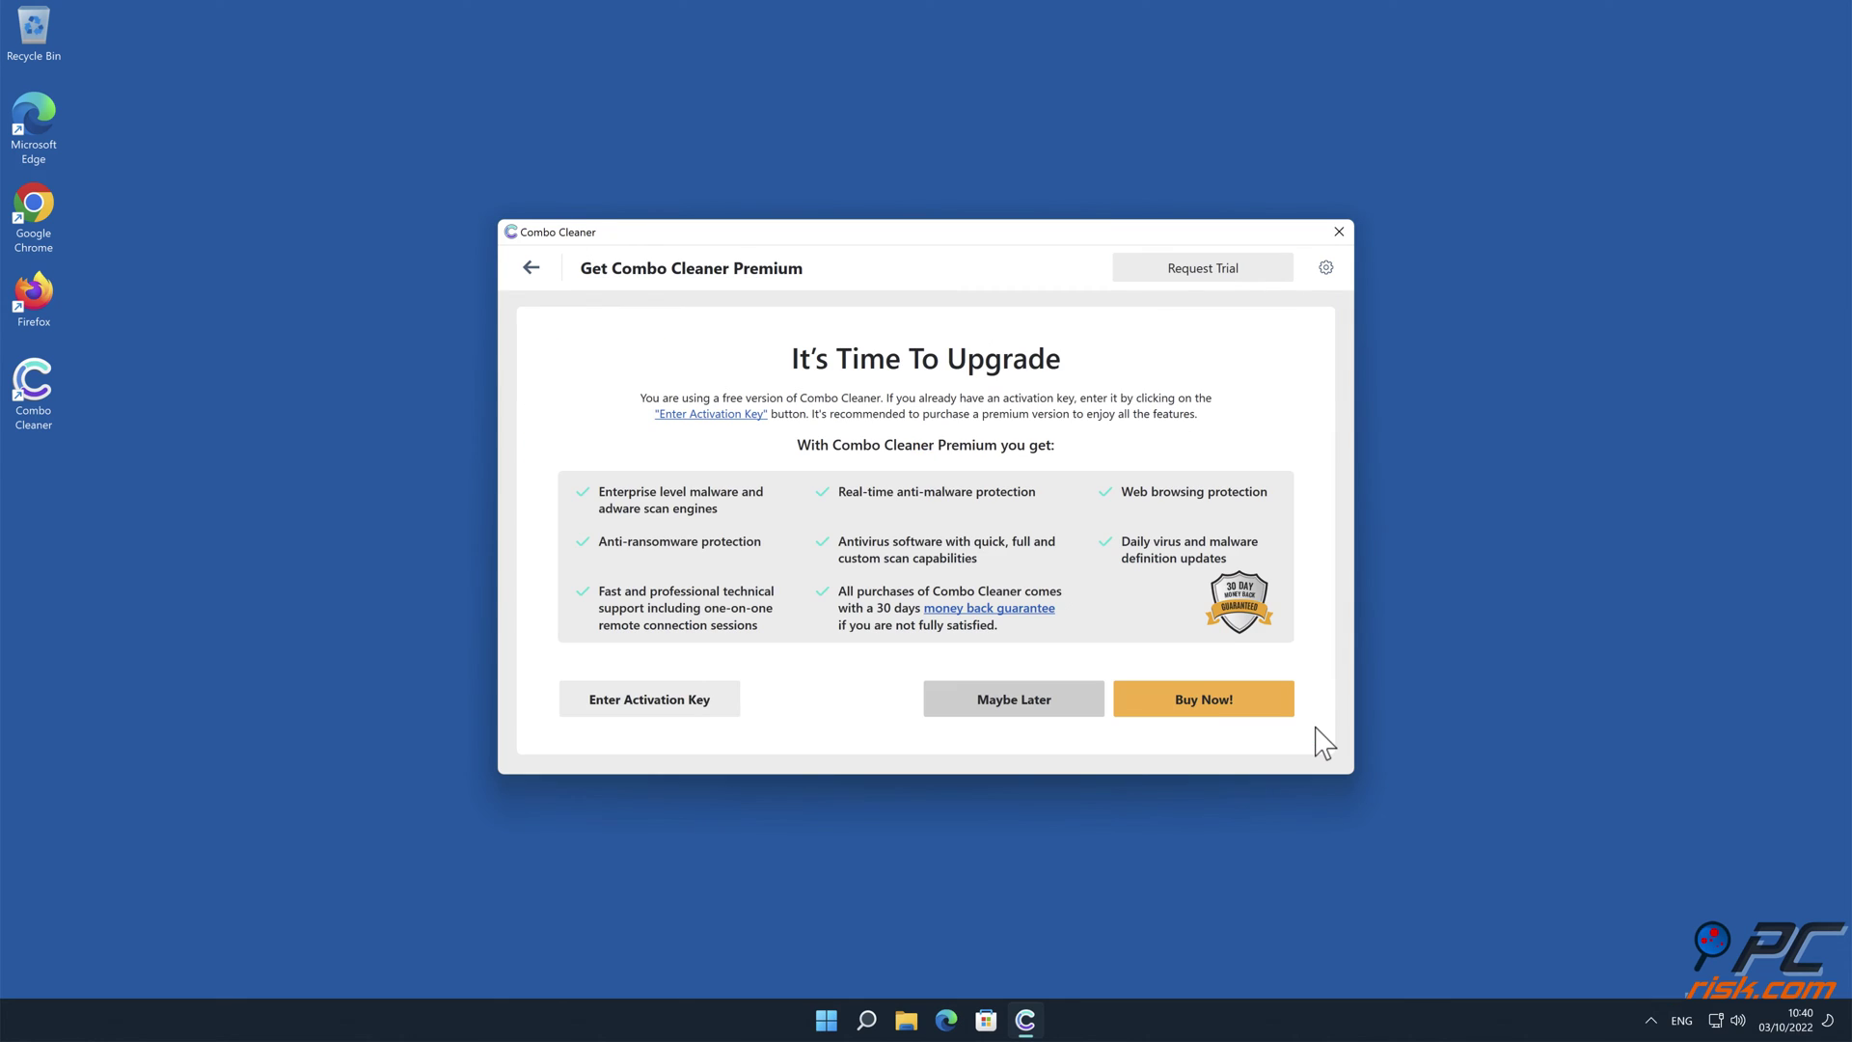
click(678, 696)
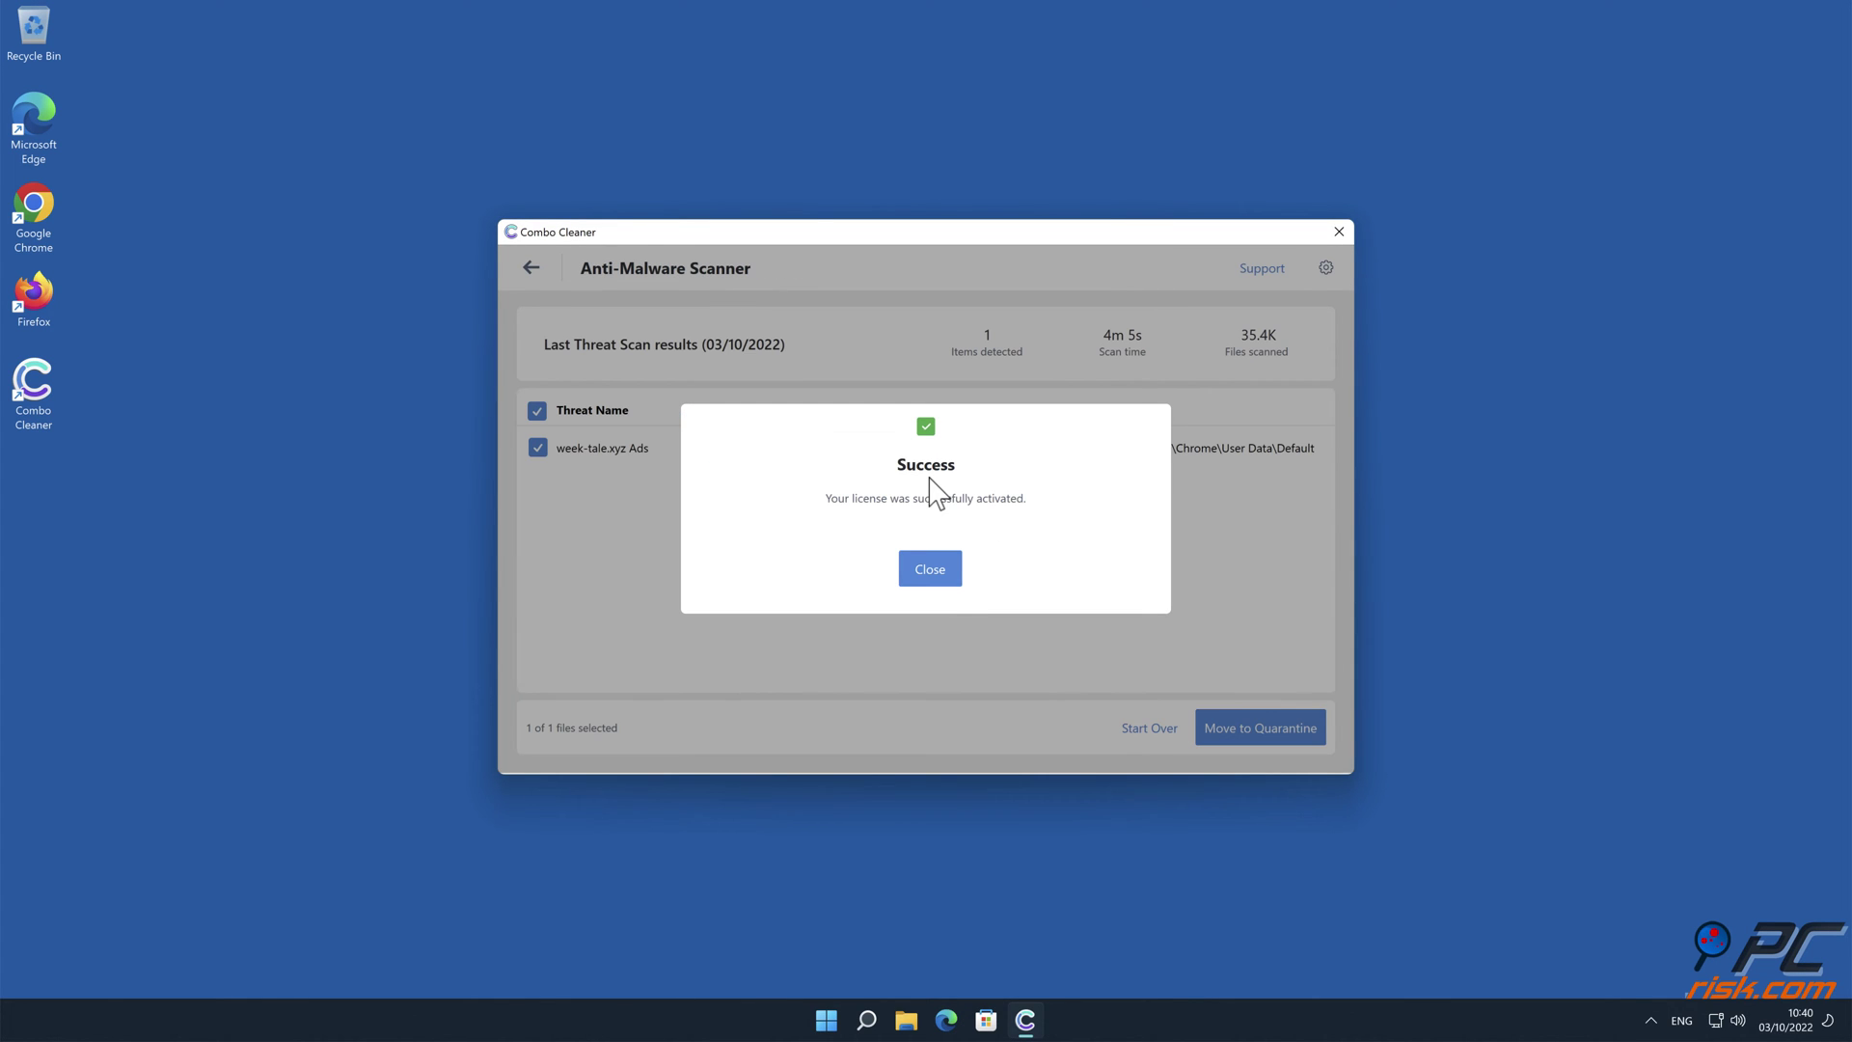
click(943, 582)
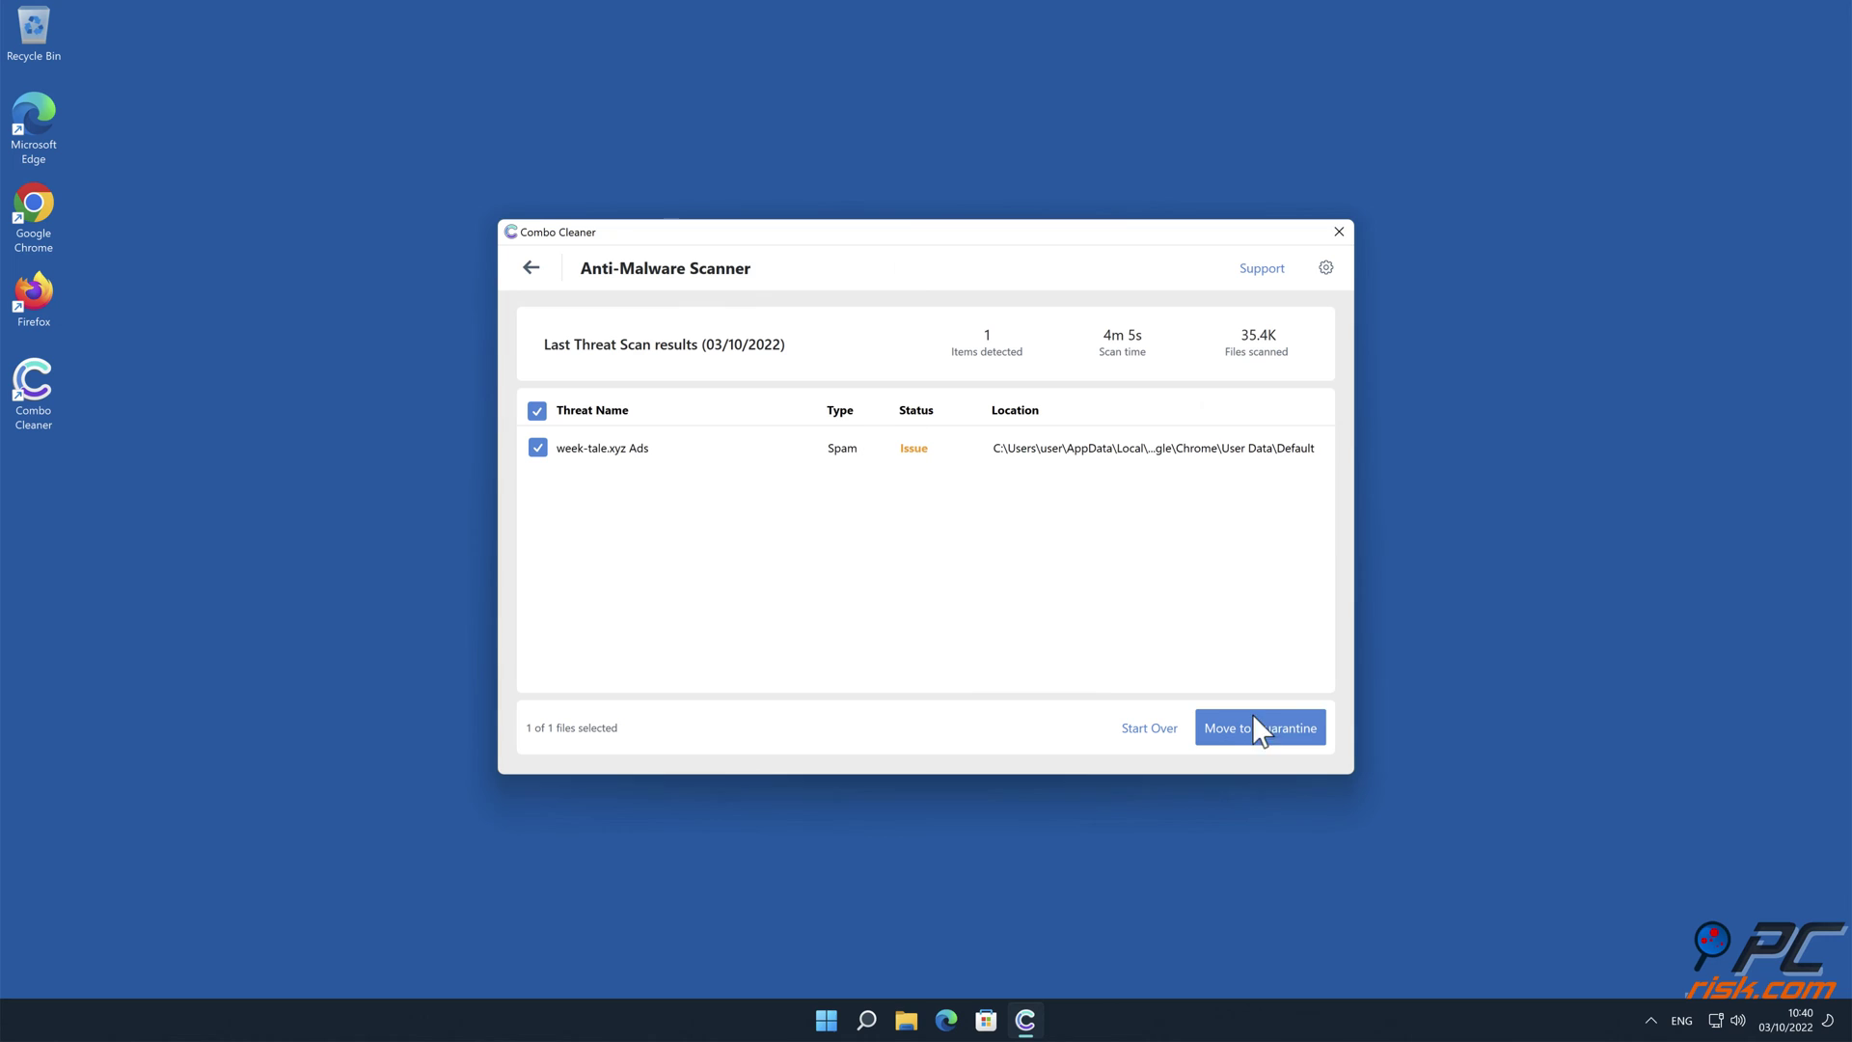
click(1310, 731)
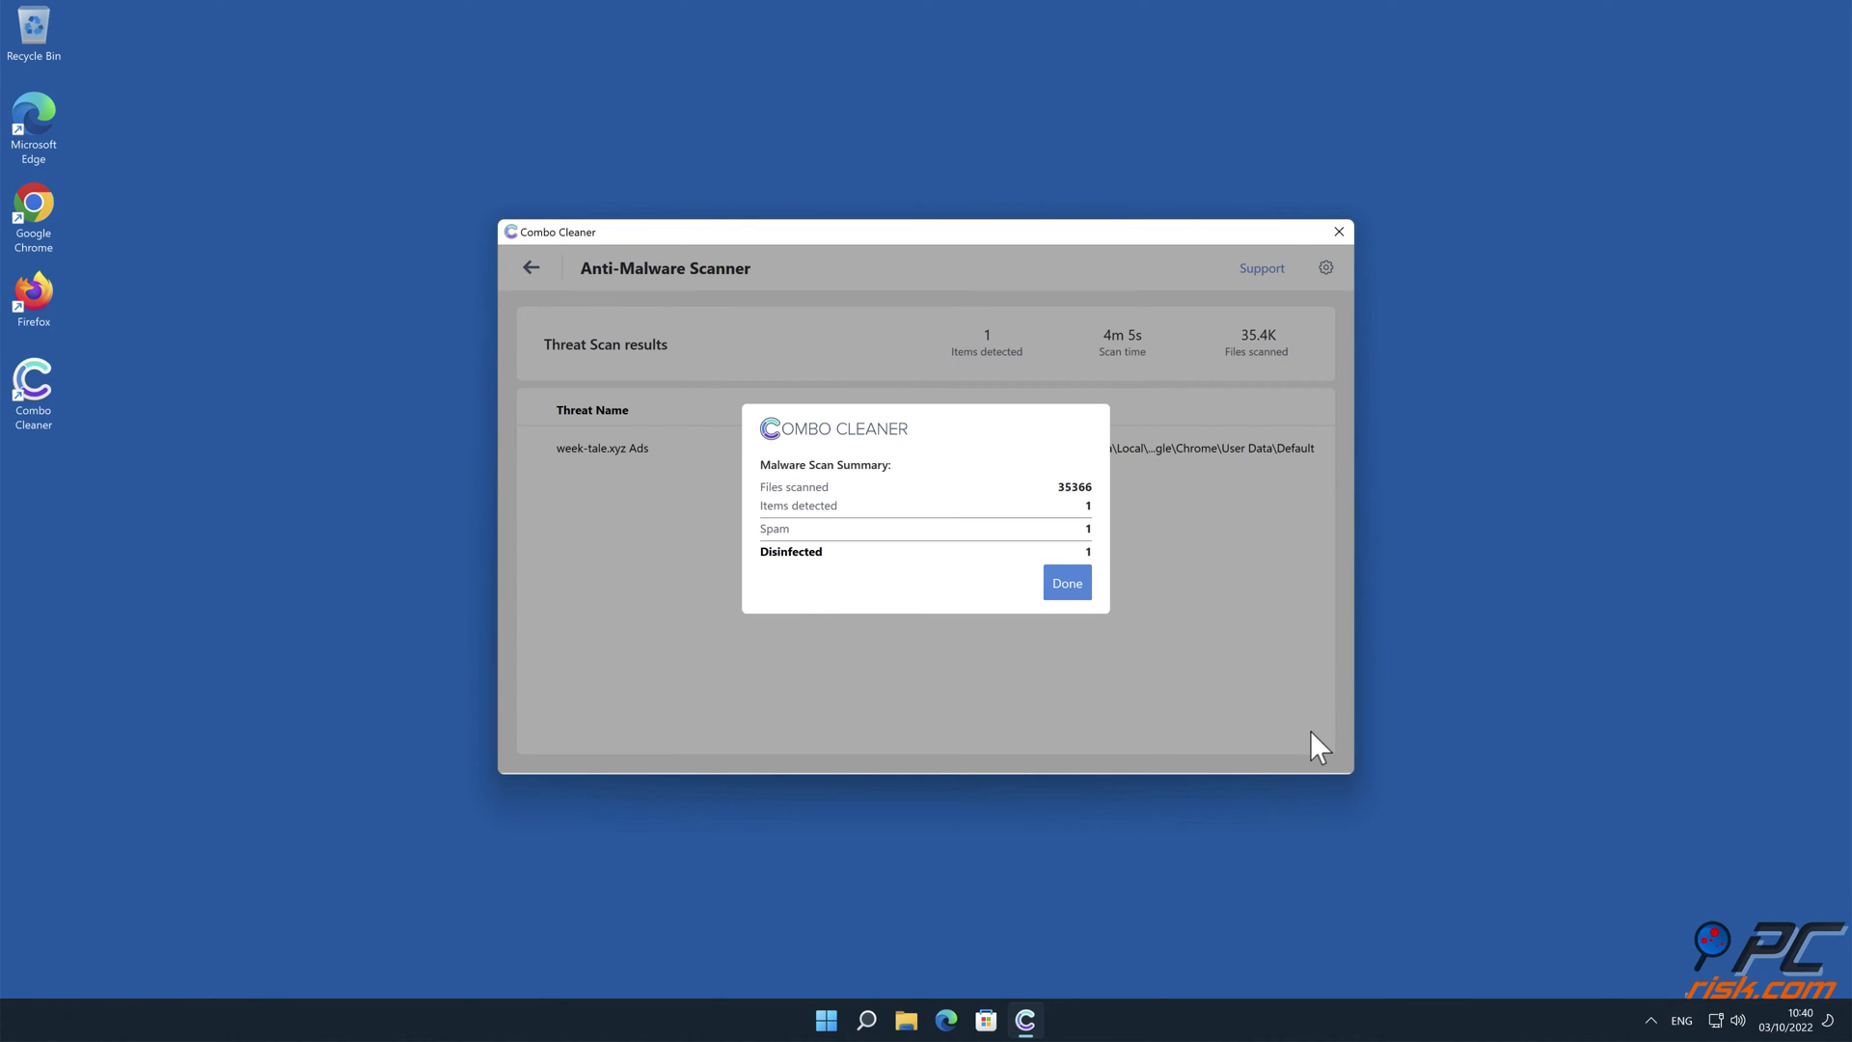
click(1071, 586)
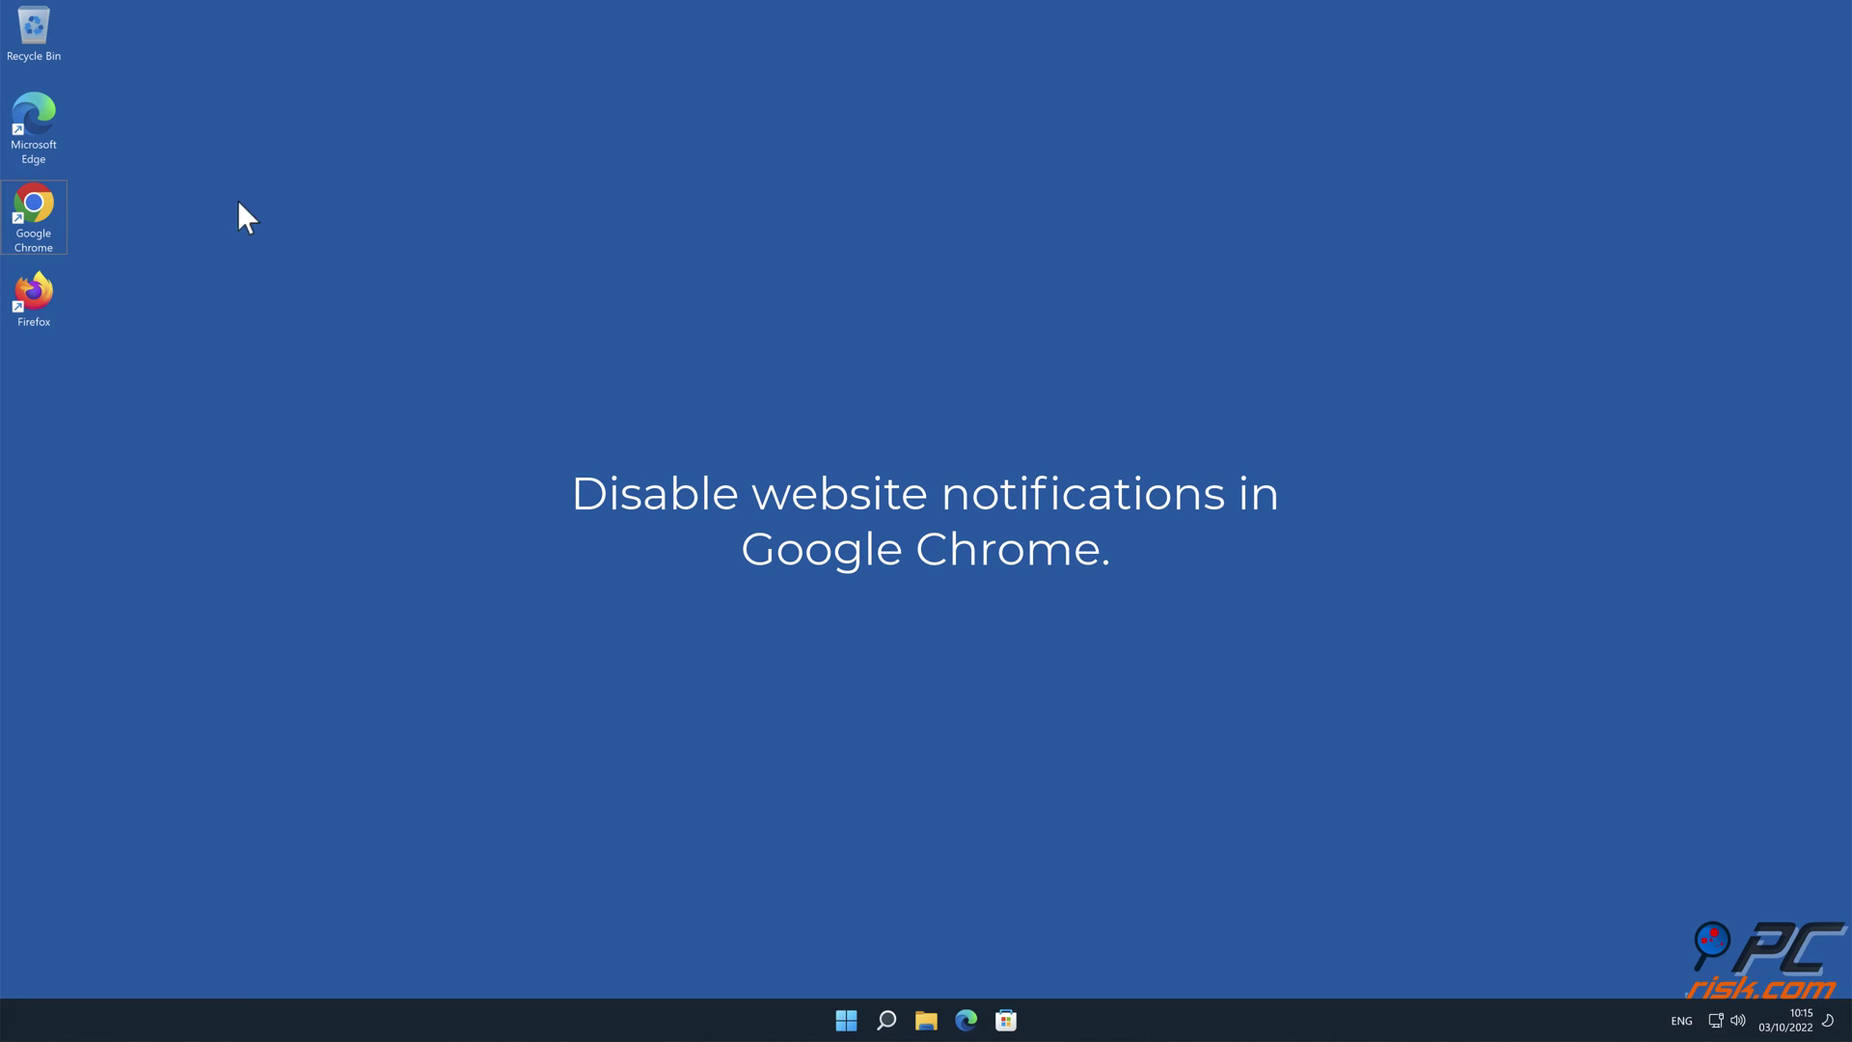
- Launch Chrome from the desktop icon and open Settings from the three-dot menu
double_click(34, 206)
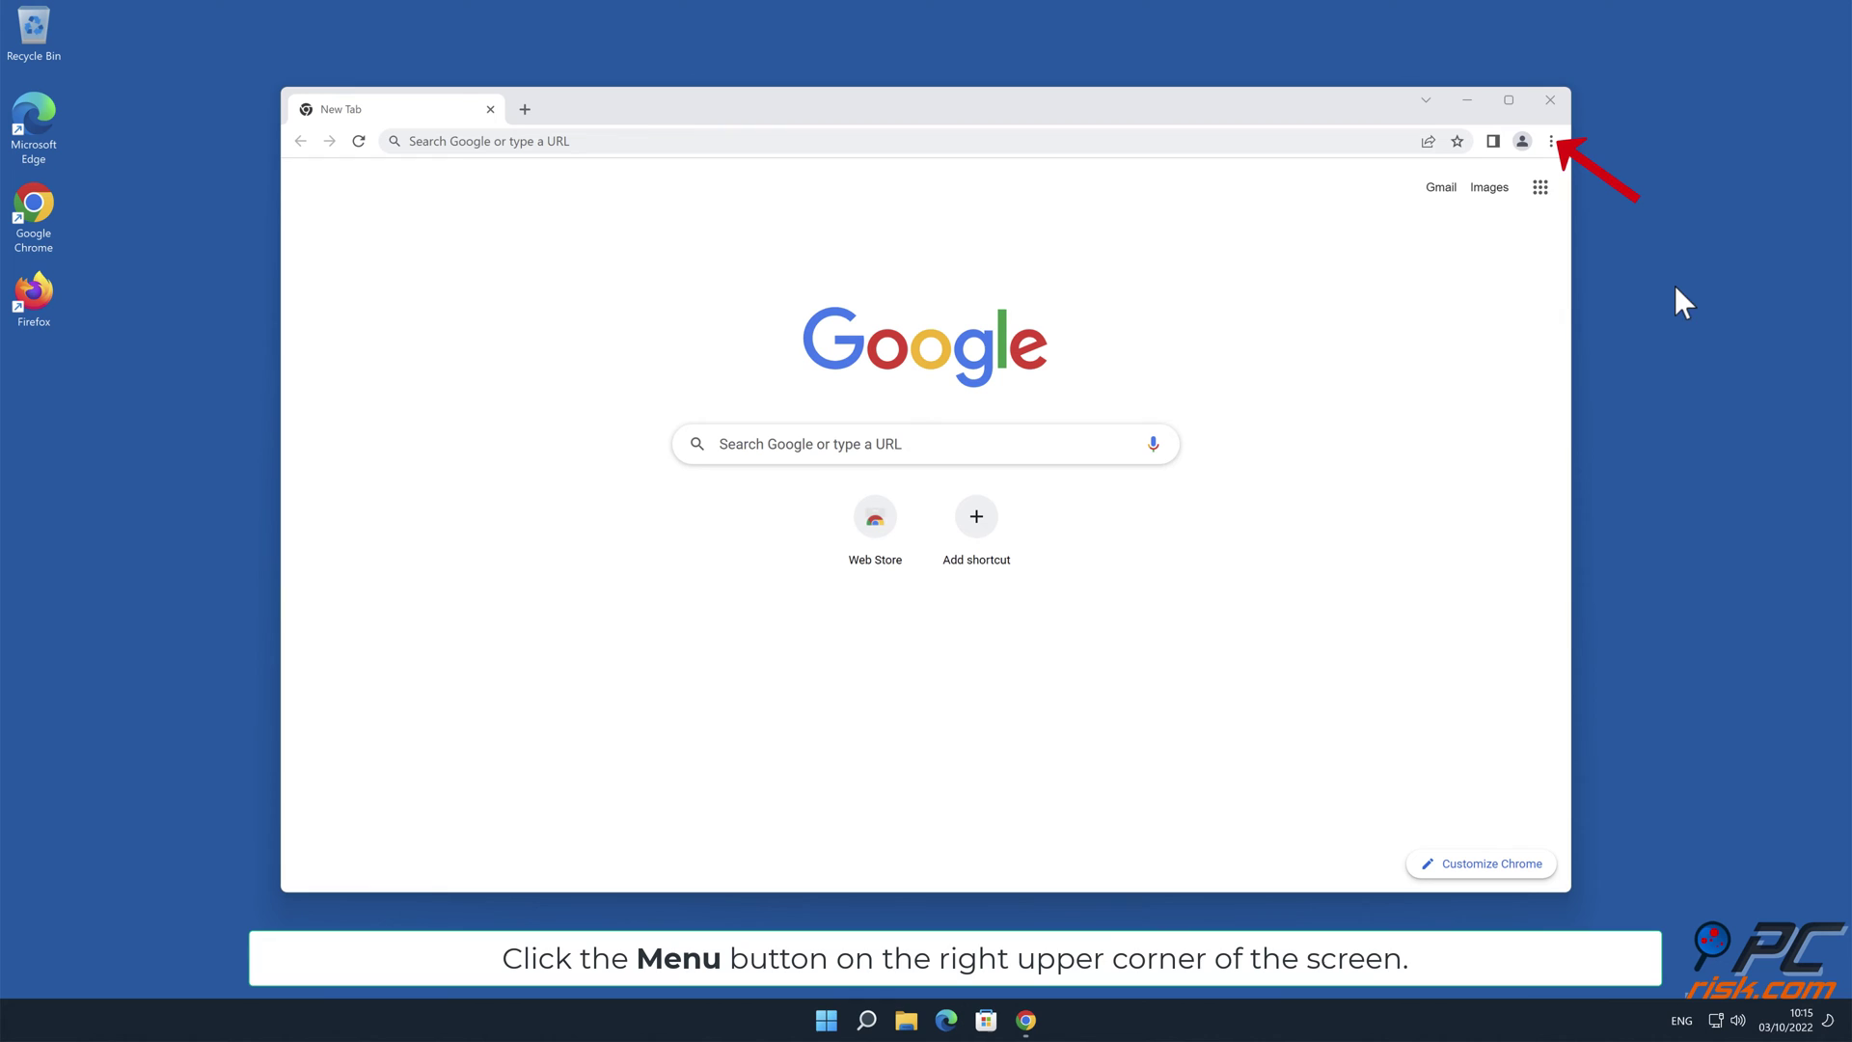
click(1551, 140)
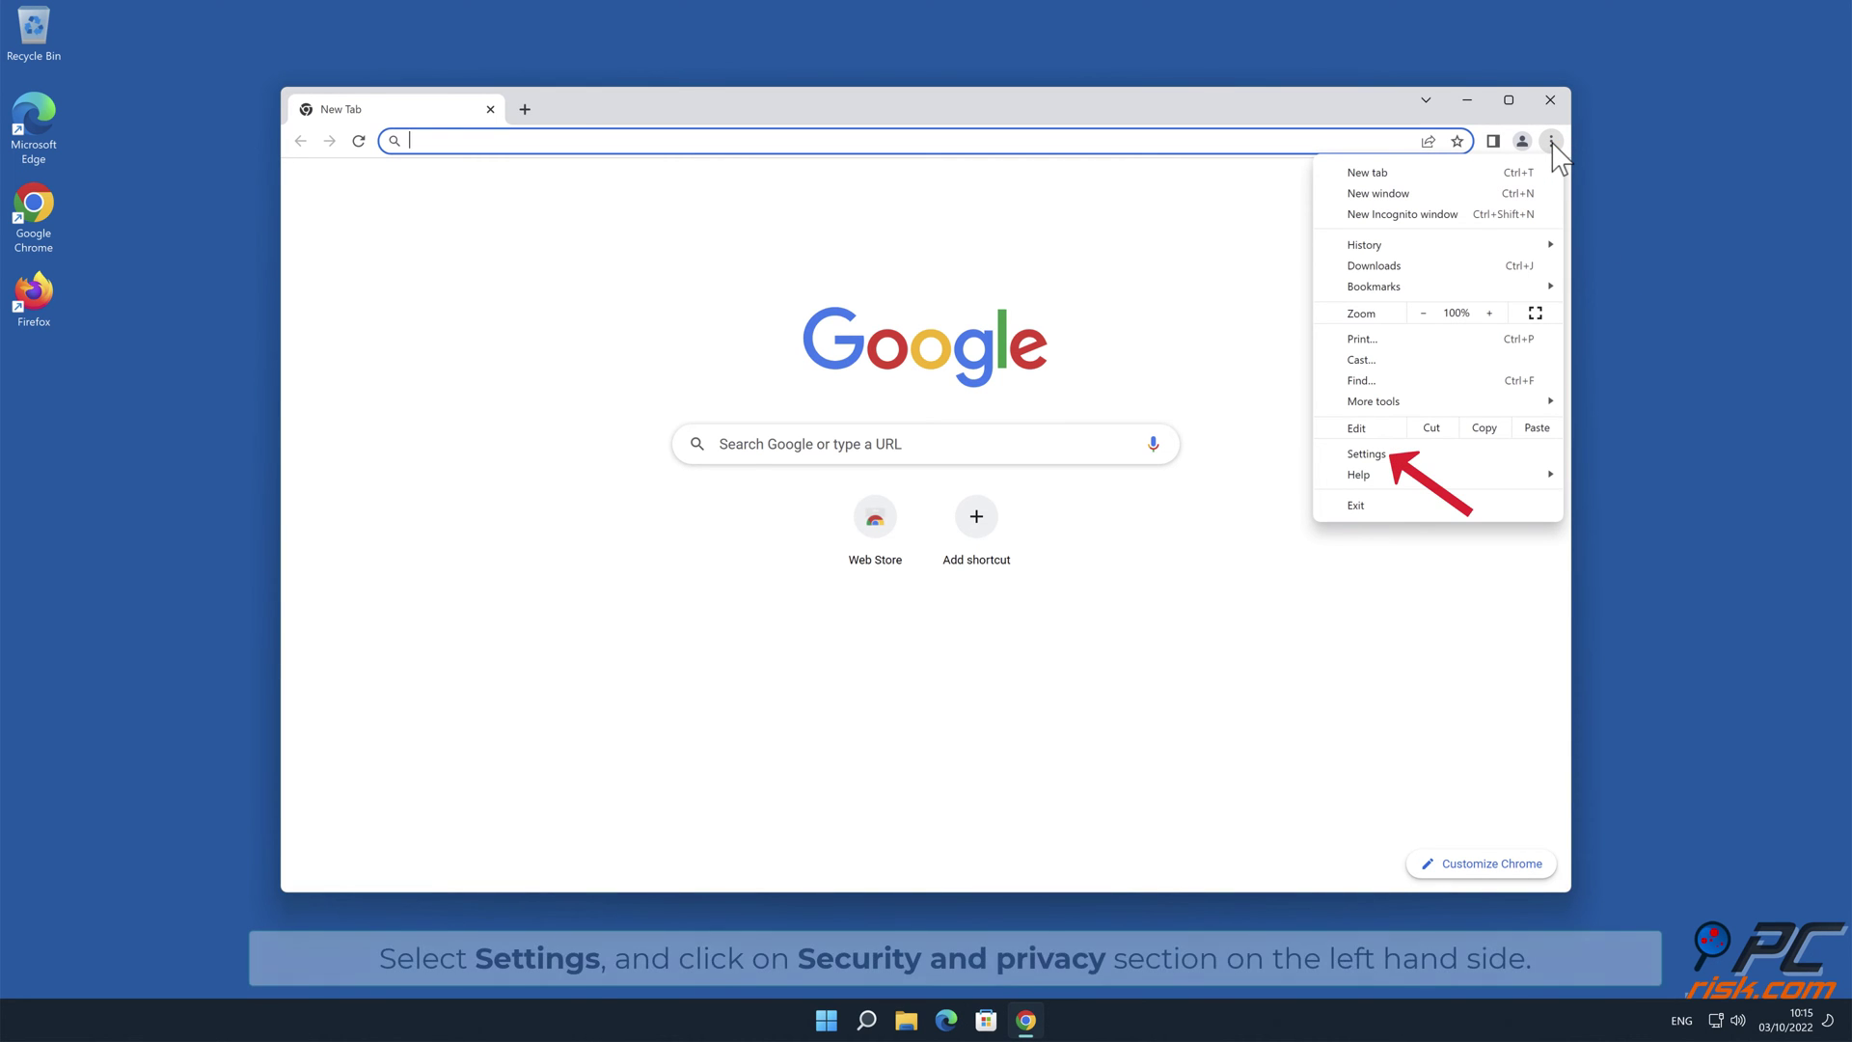
click(1429, 458)
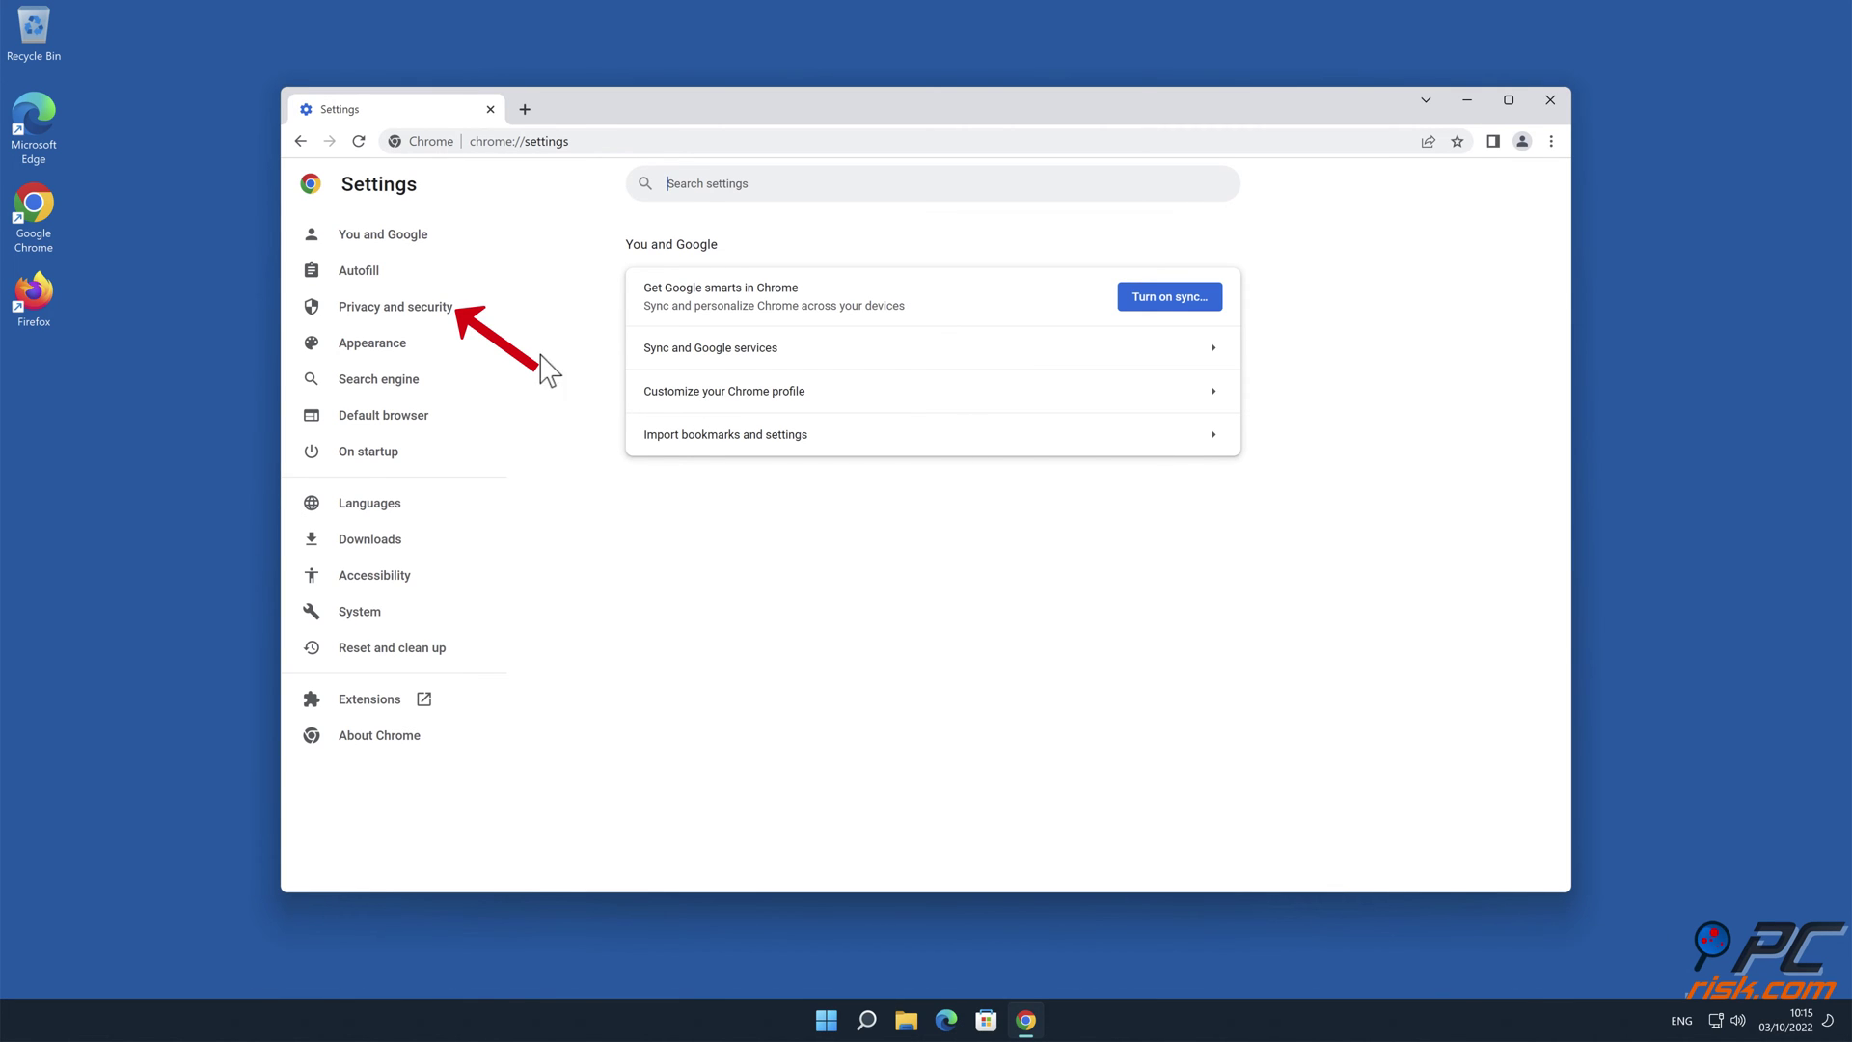
- Remove week-tale.xyz from Chrome's Site settings > Notifications allowed list, then close Chrome
click(441, 322)
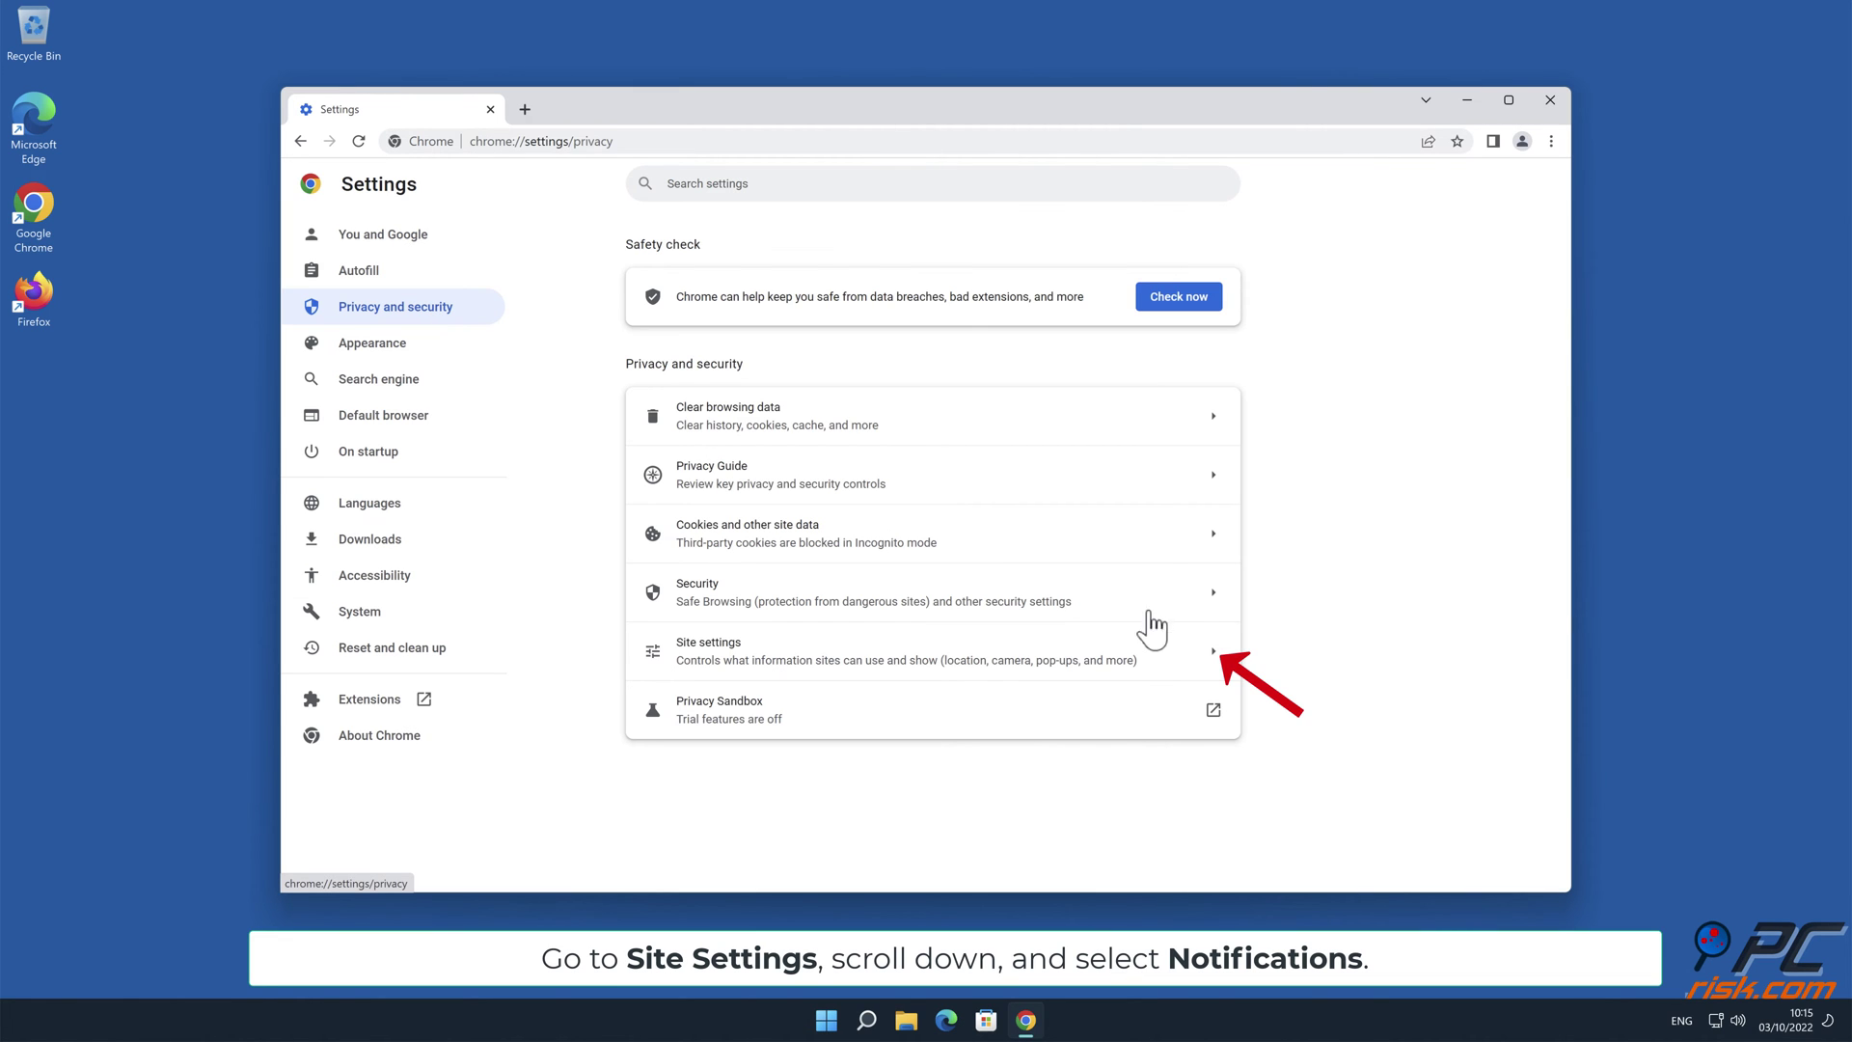
click(1219, 661)
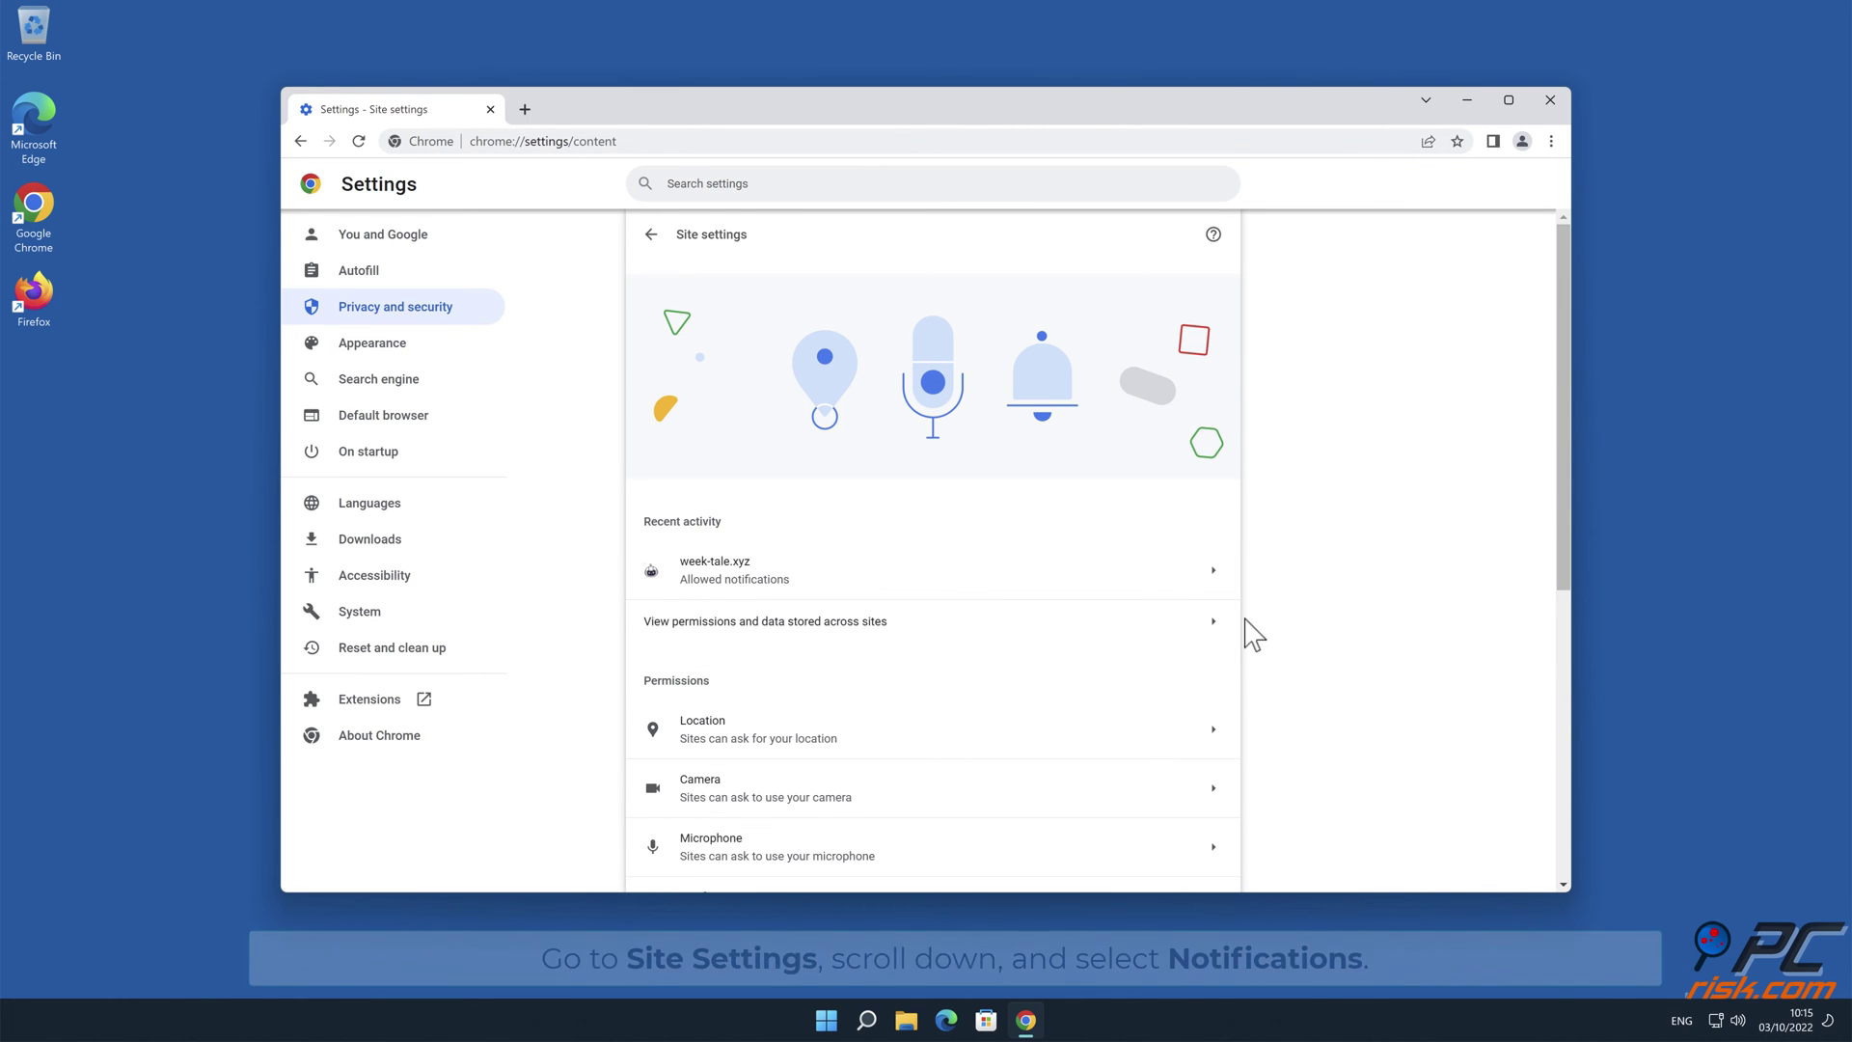
drag(1564, 383, 1559, 600)
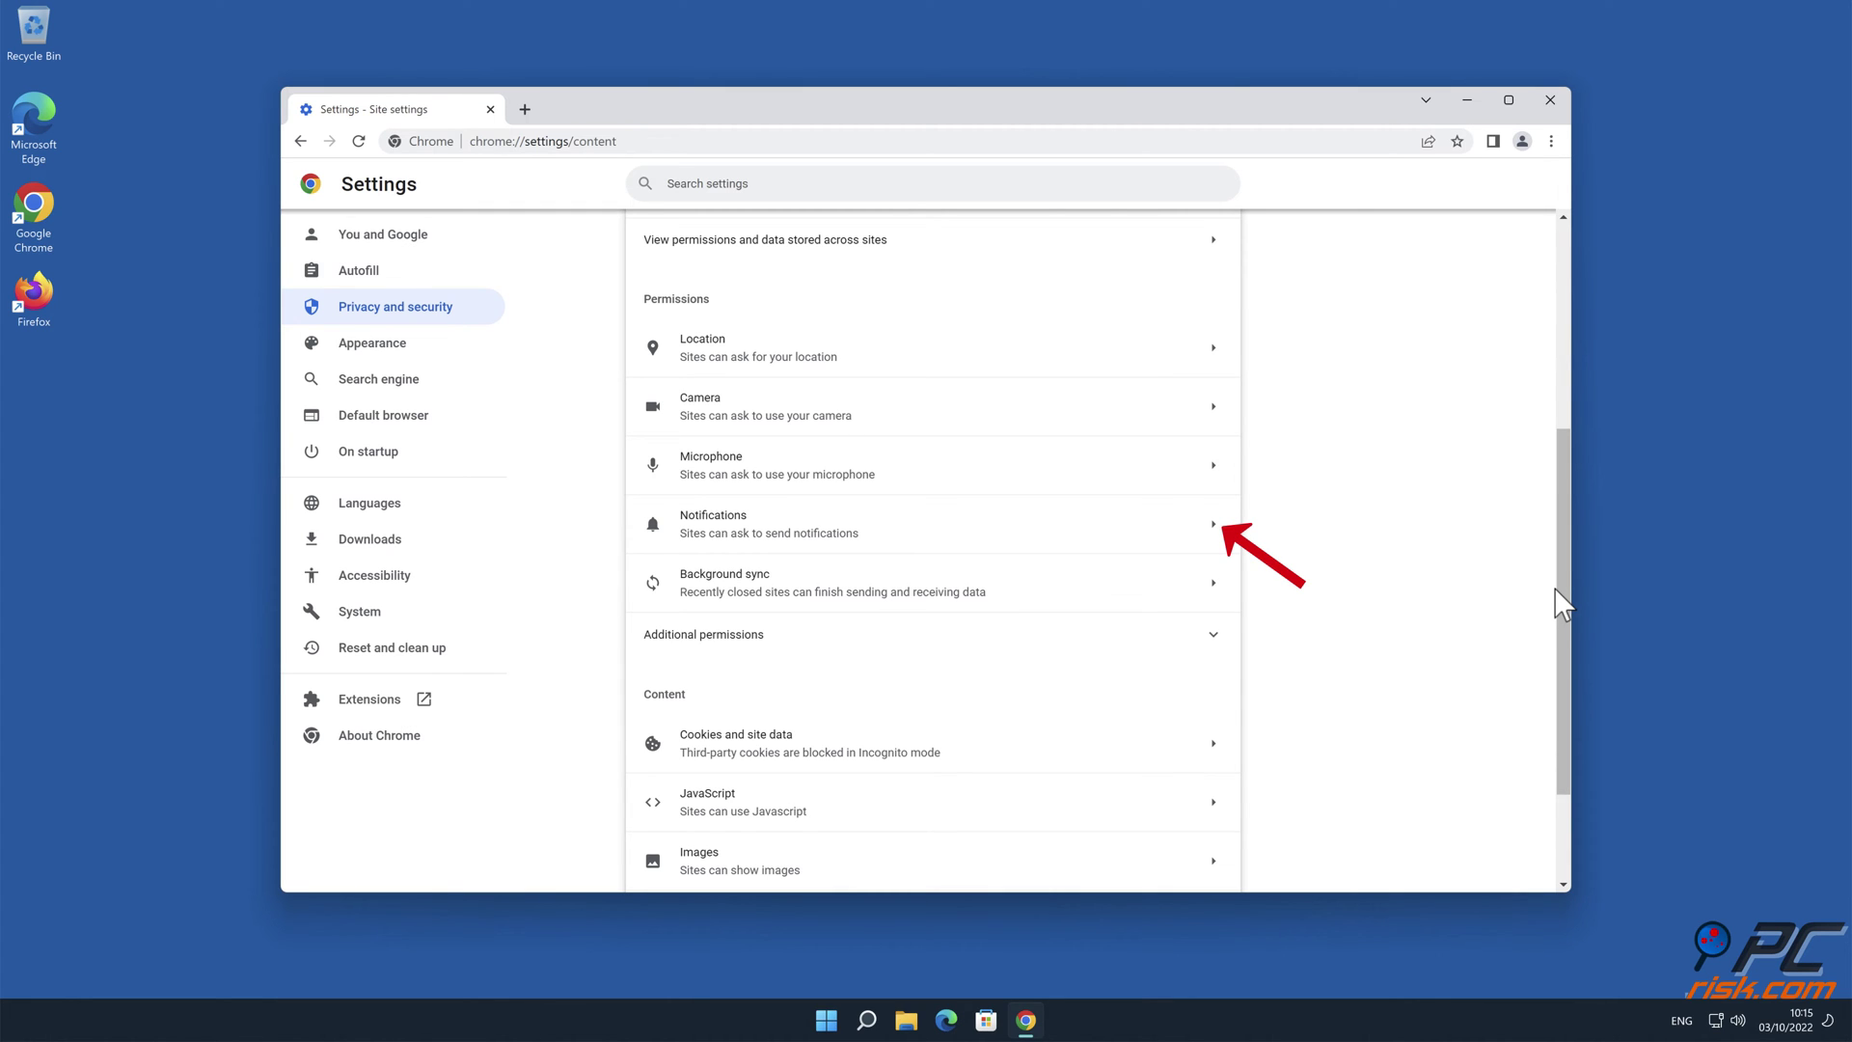
click(1215, 527)
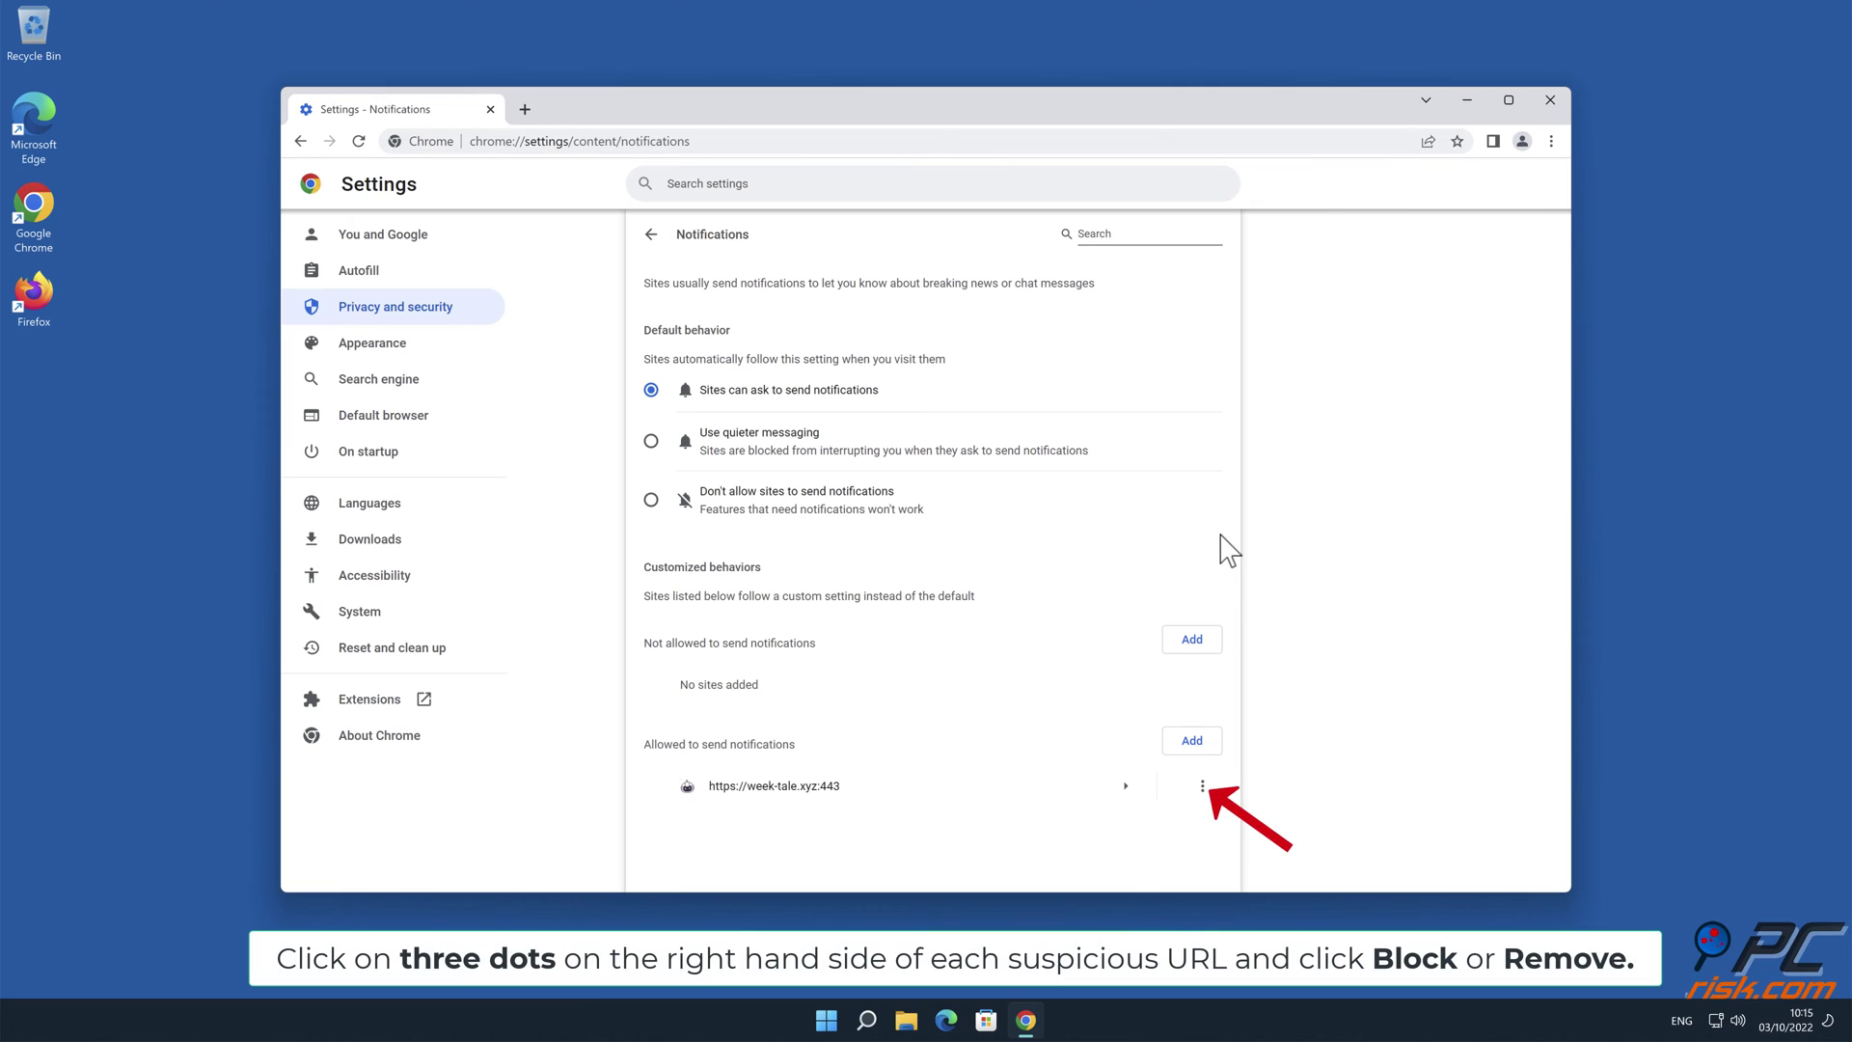
click(1201, 786)
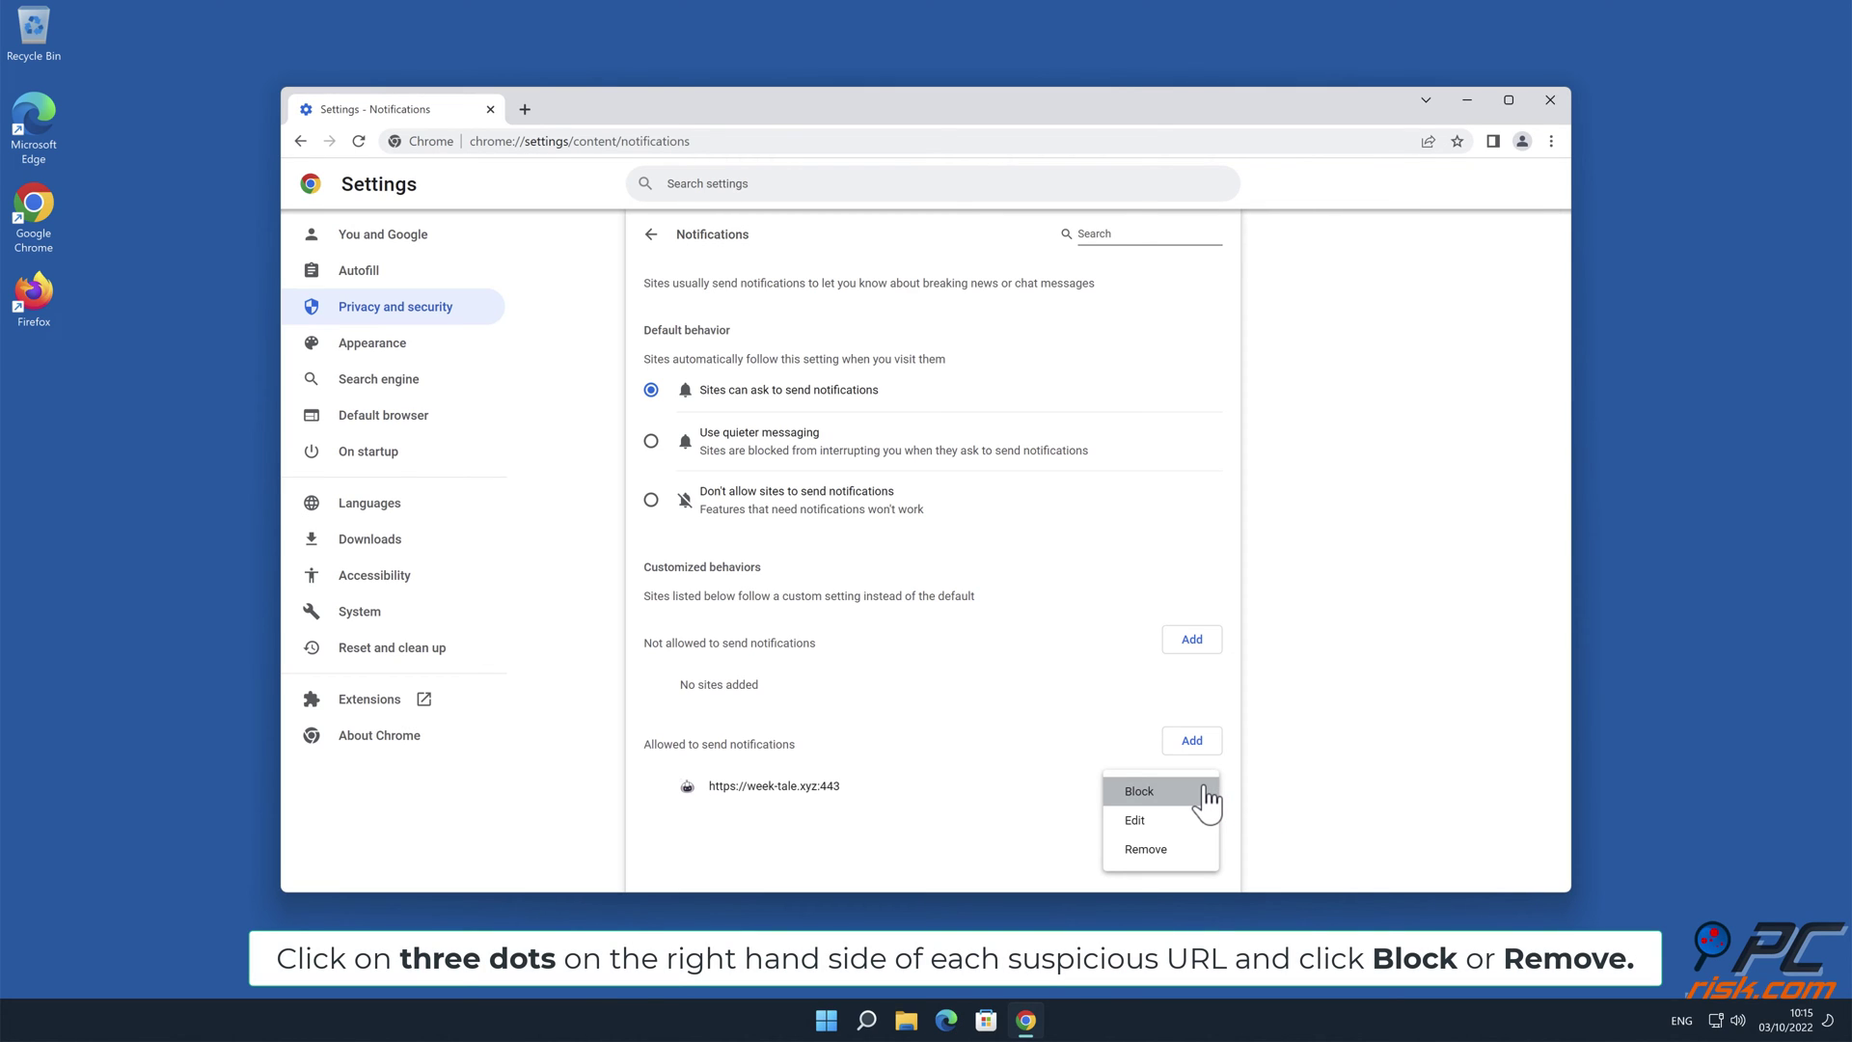
click(1158, 850)
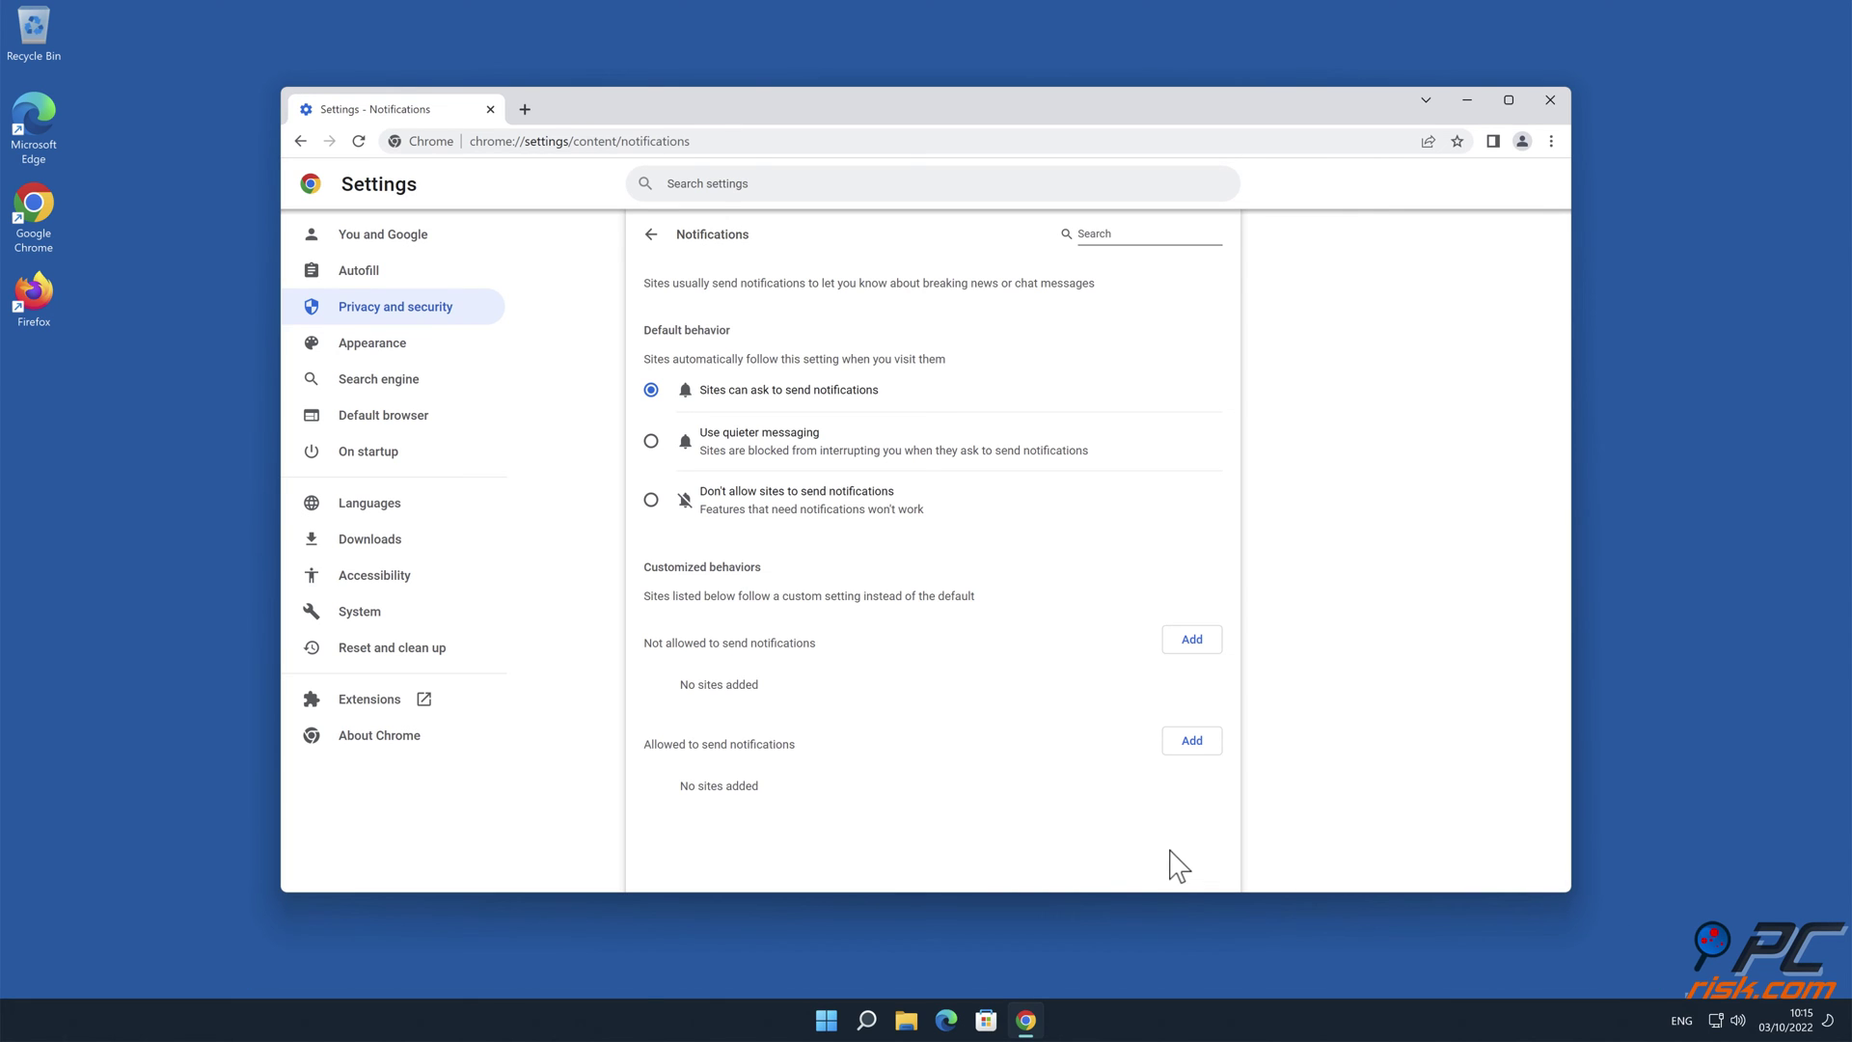
click(1551, 102)
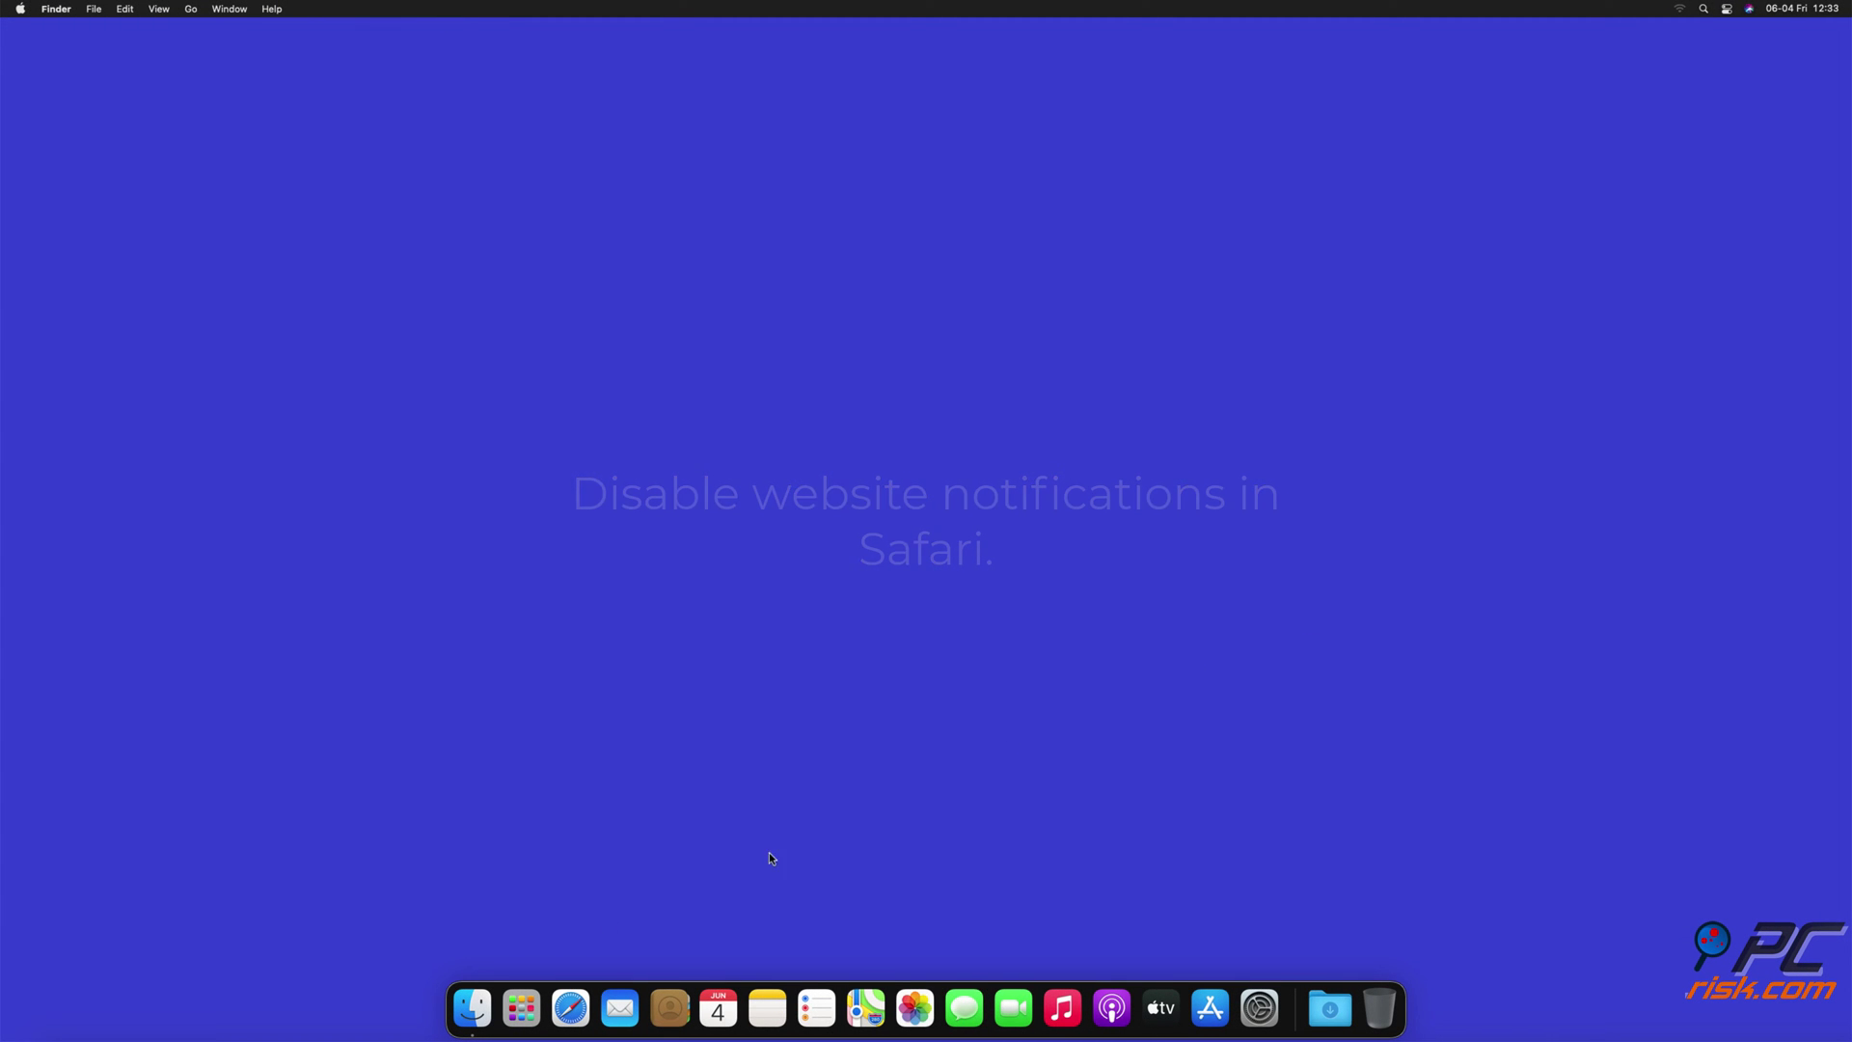
- Launch Safari and open Preferences > Websites > Notifications
click(568, 1006)
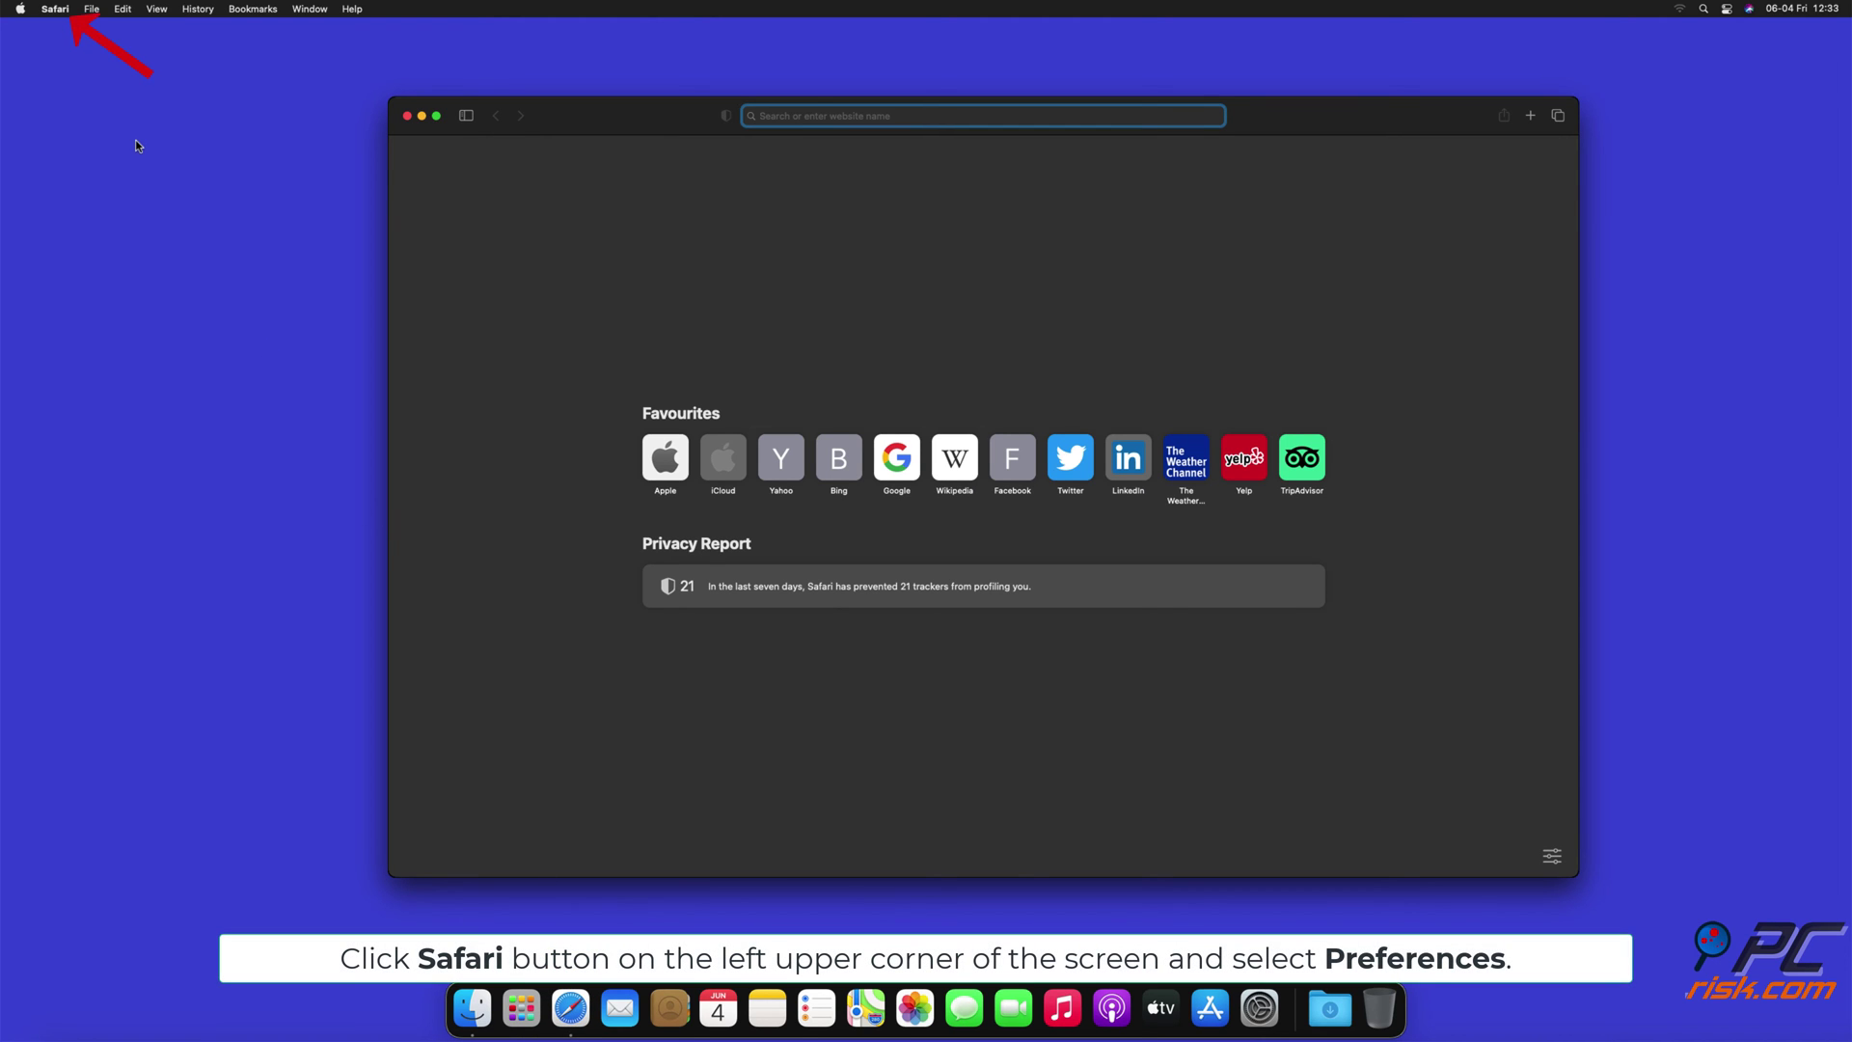
click(58, 16)
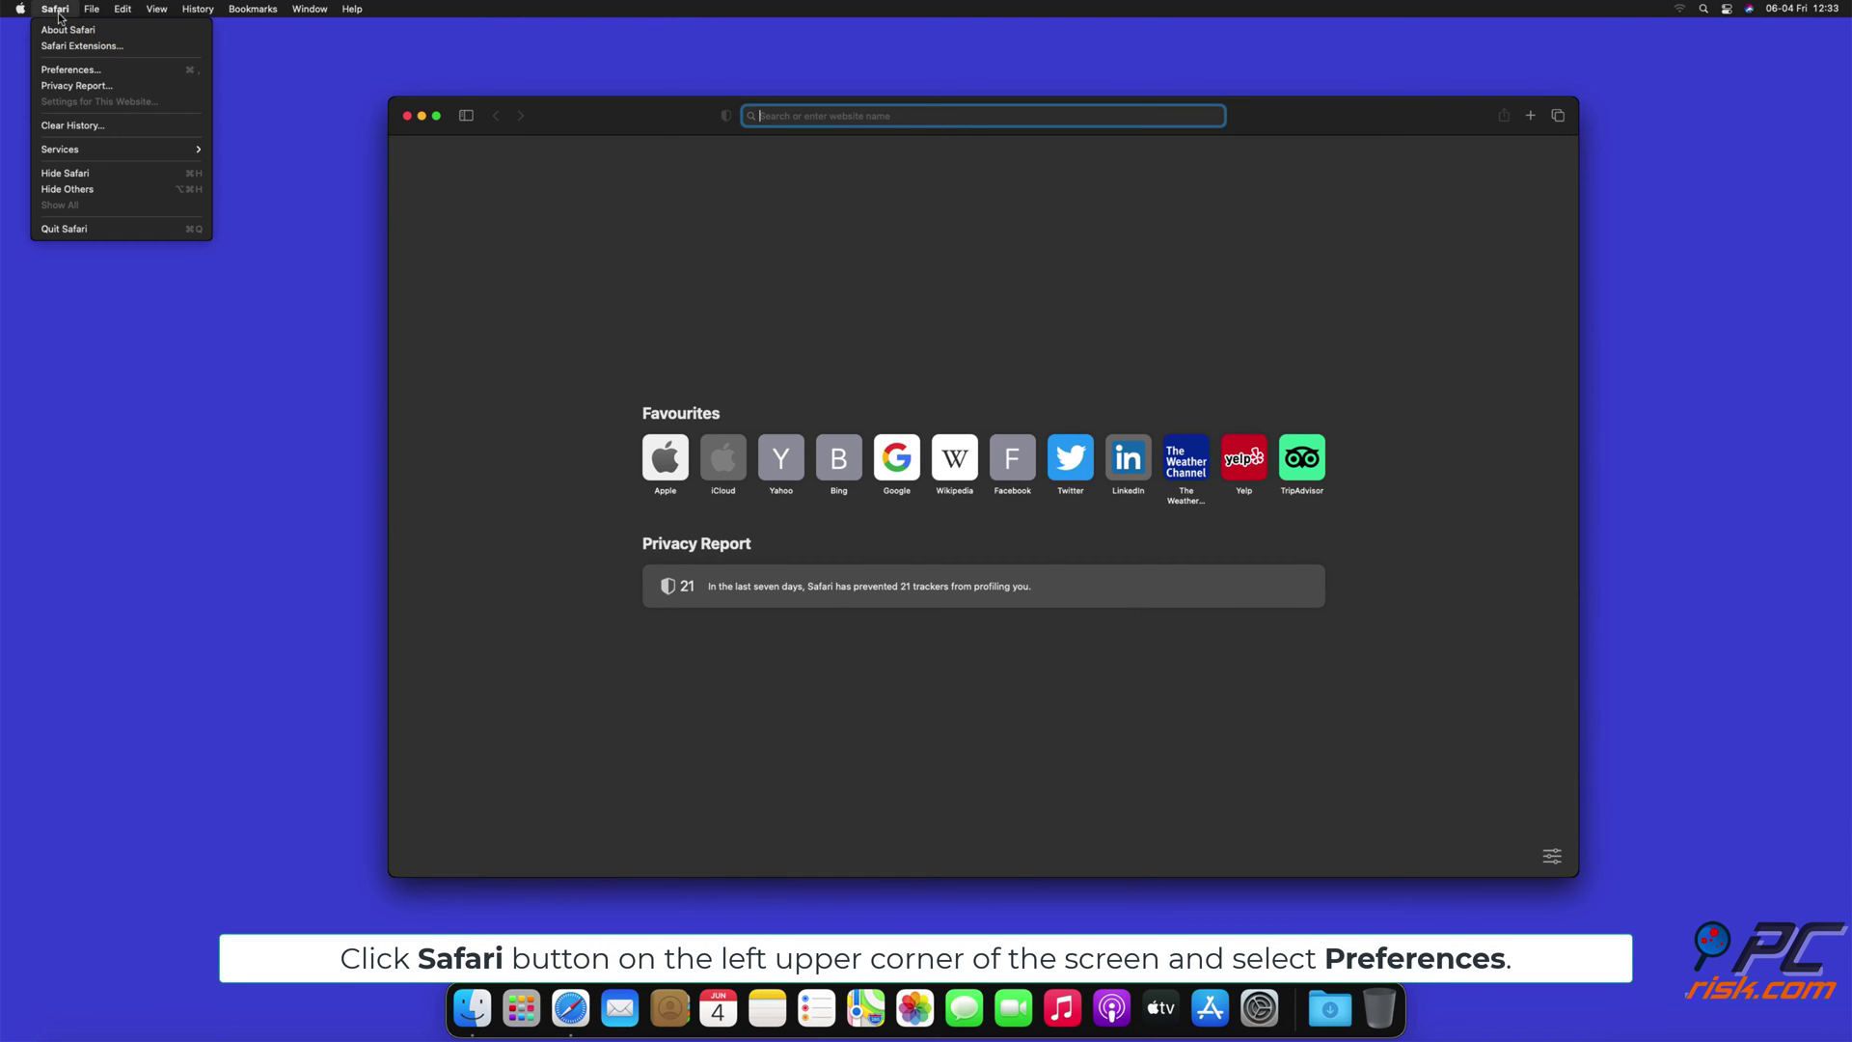
click(90, 69)
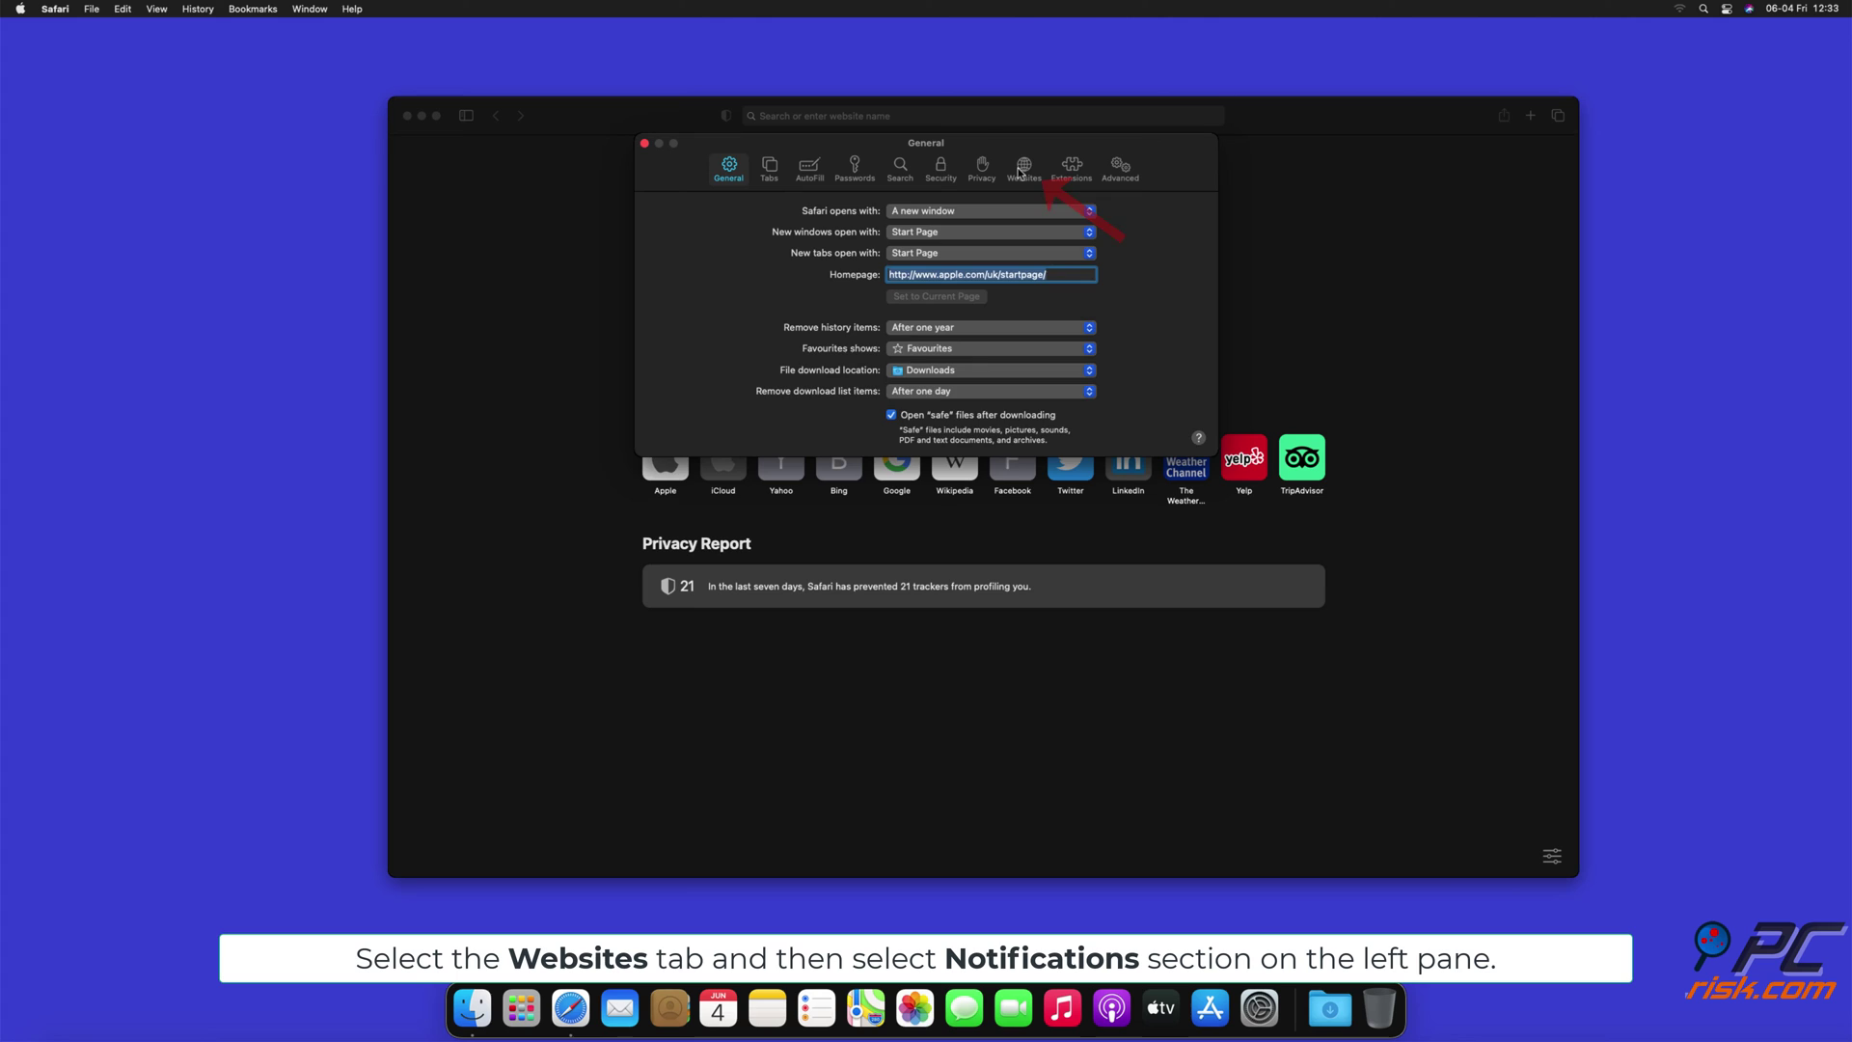
click(1023, 168)
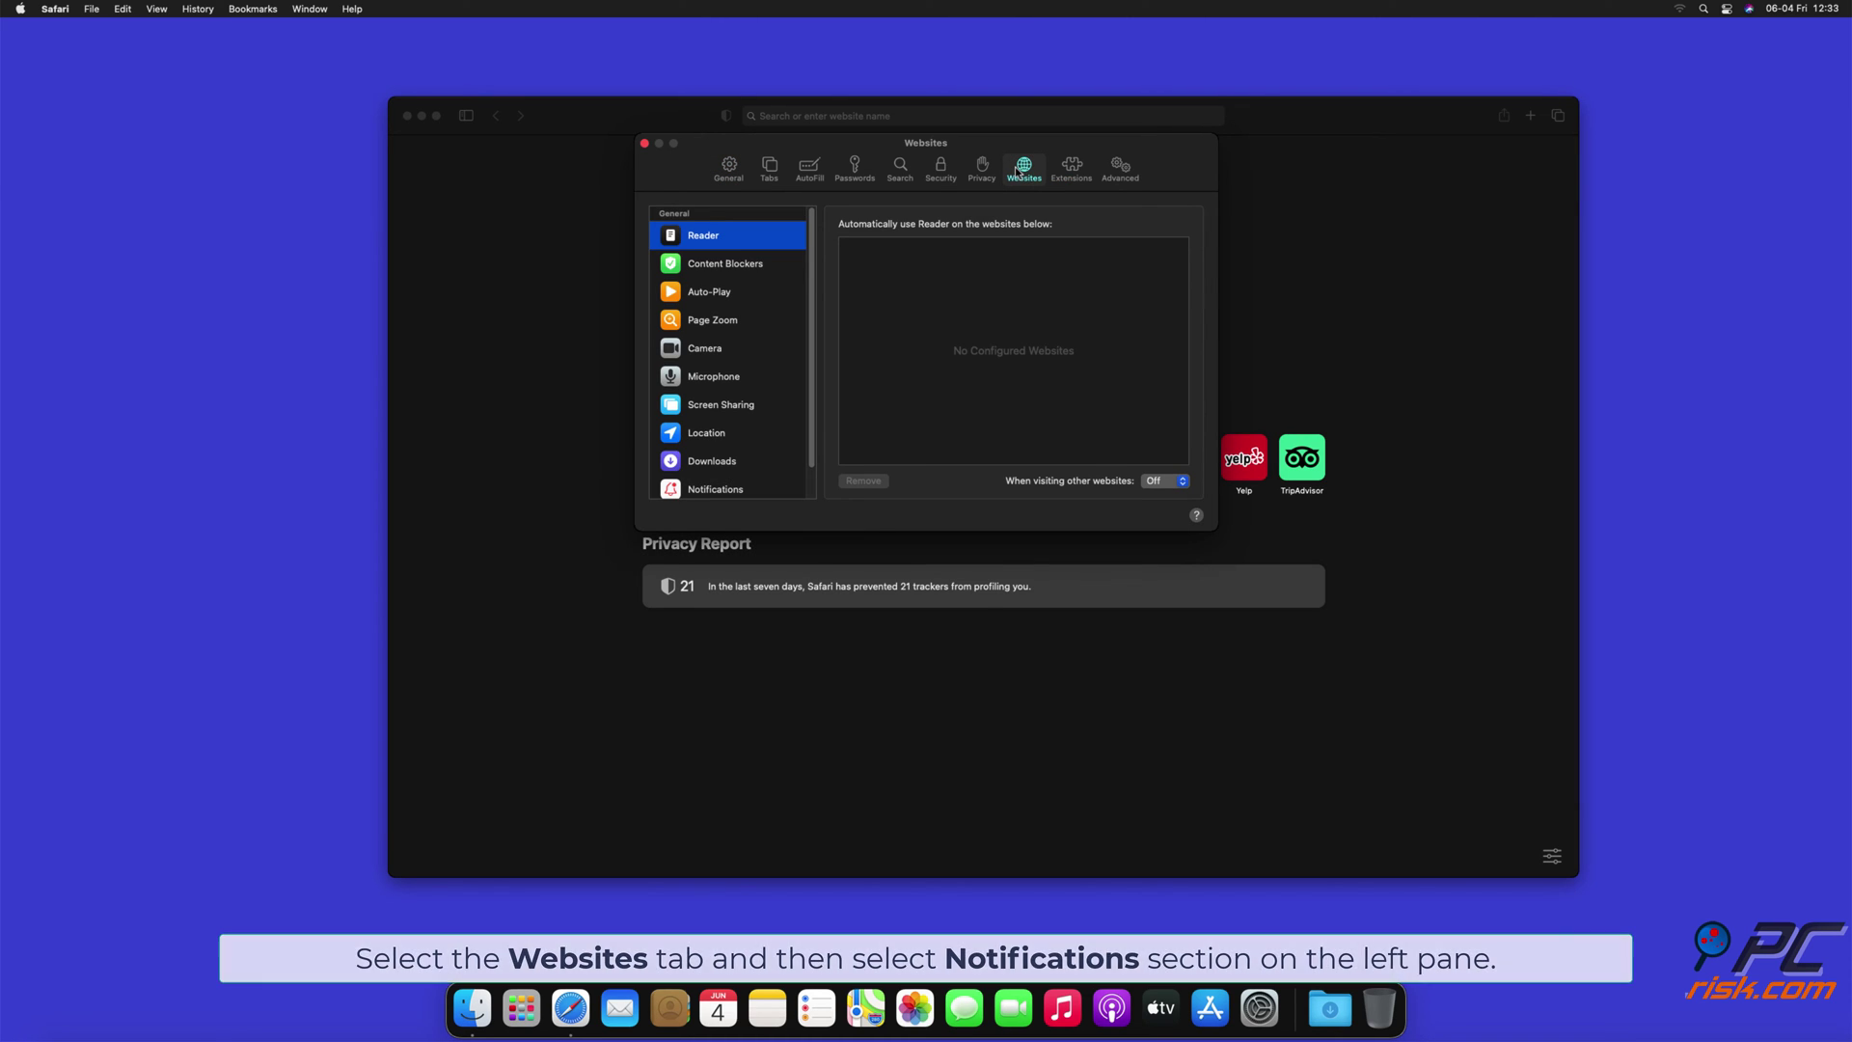
scroll(812, 256, down, 1)
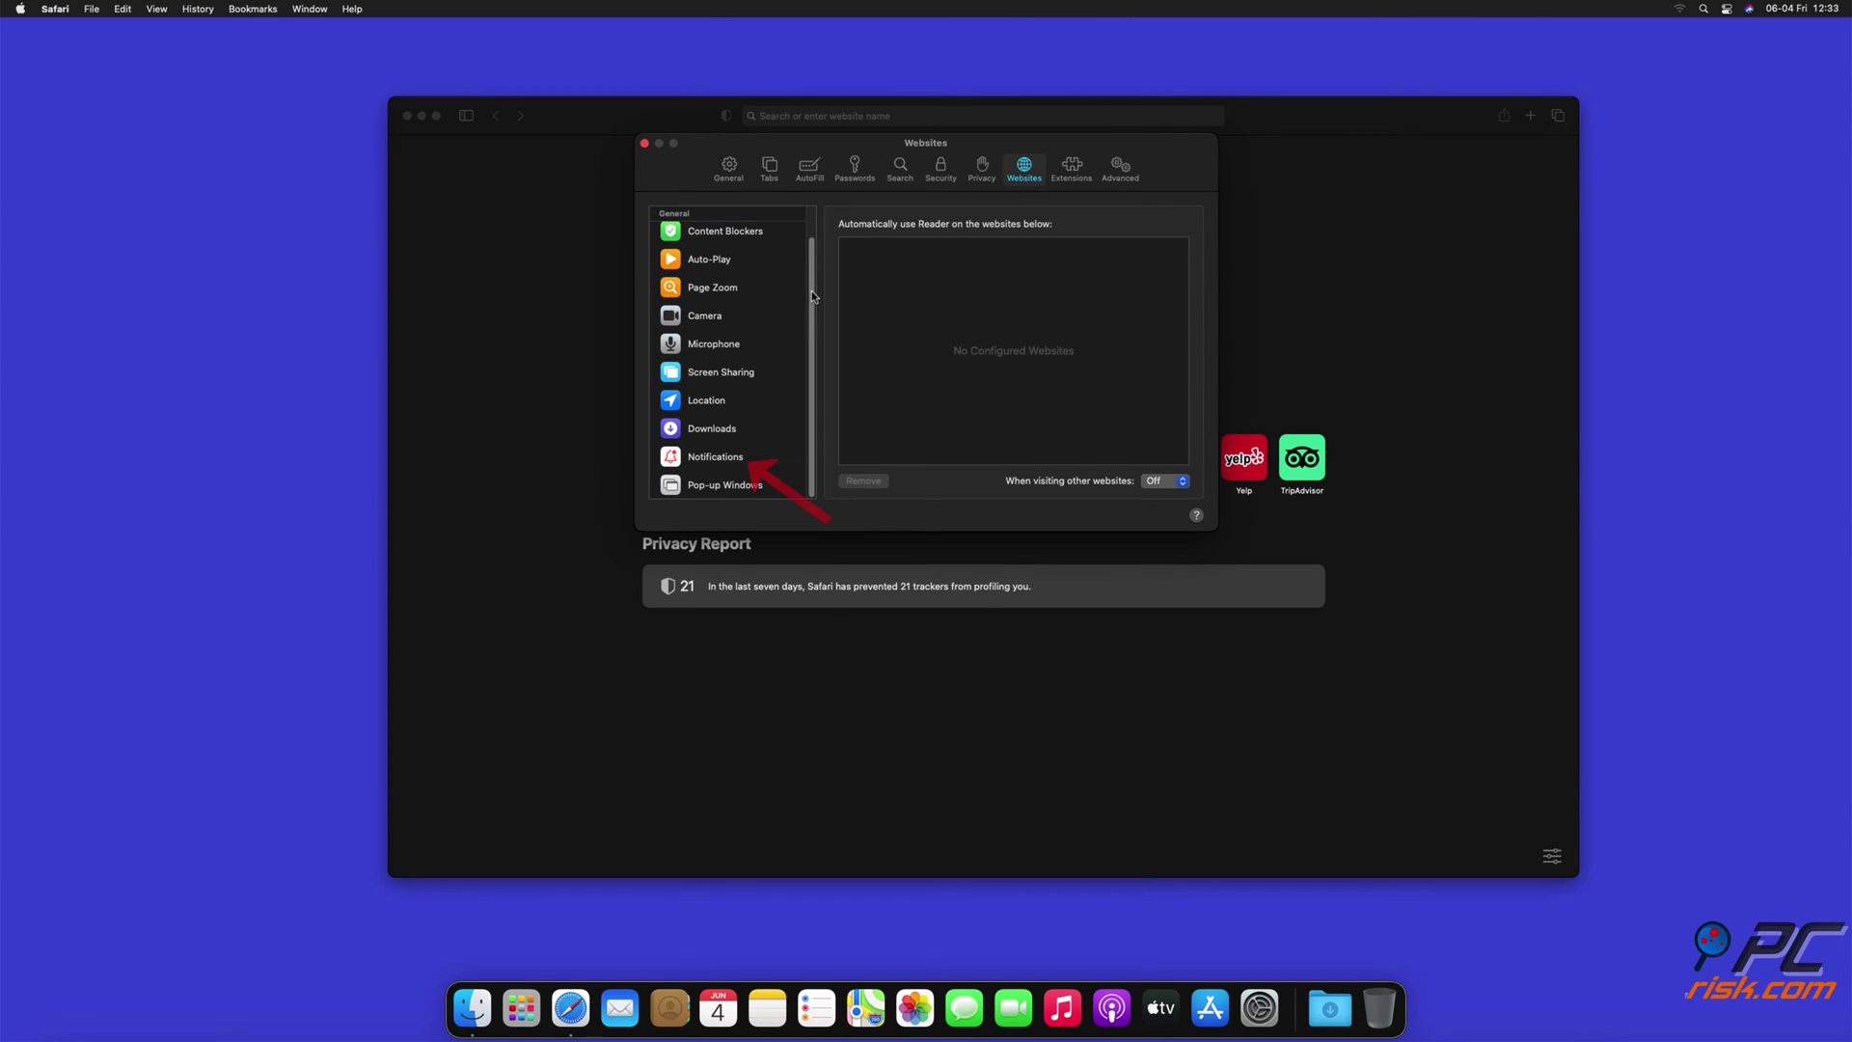
click(714, 457)
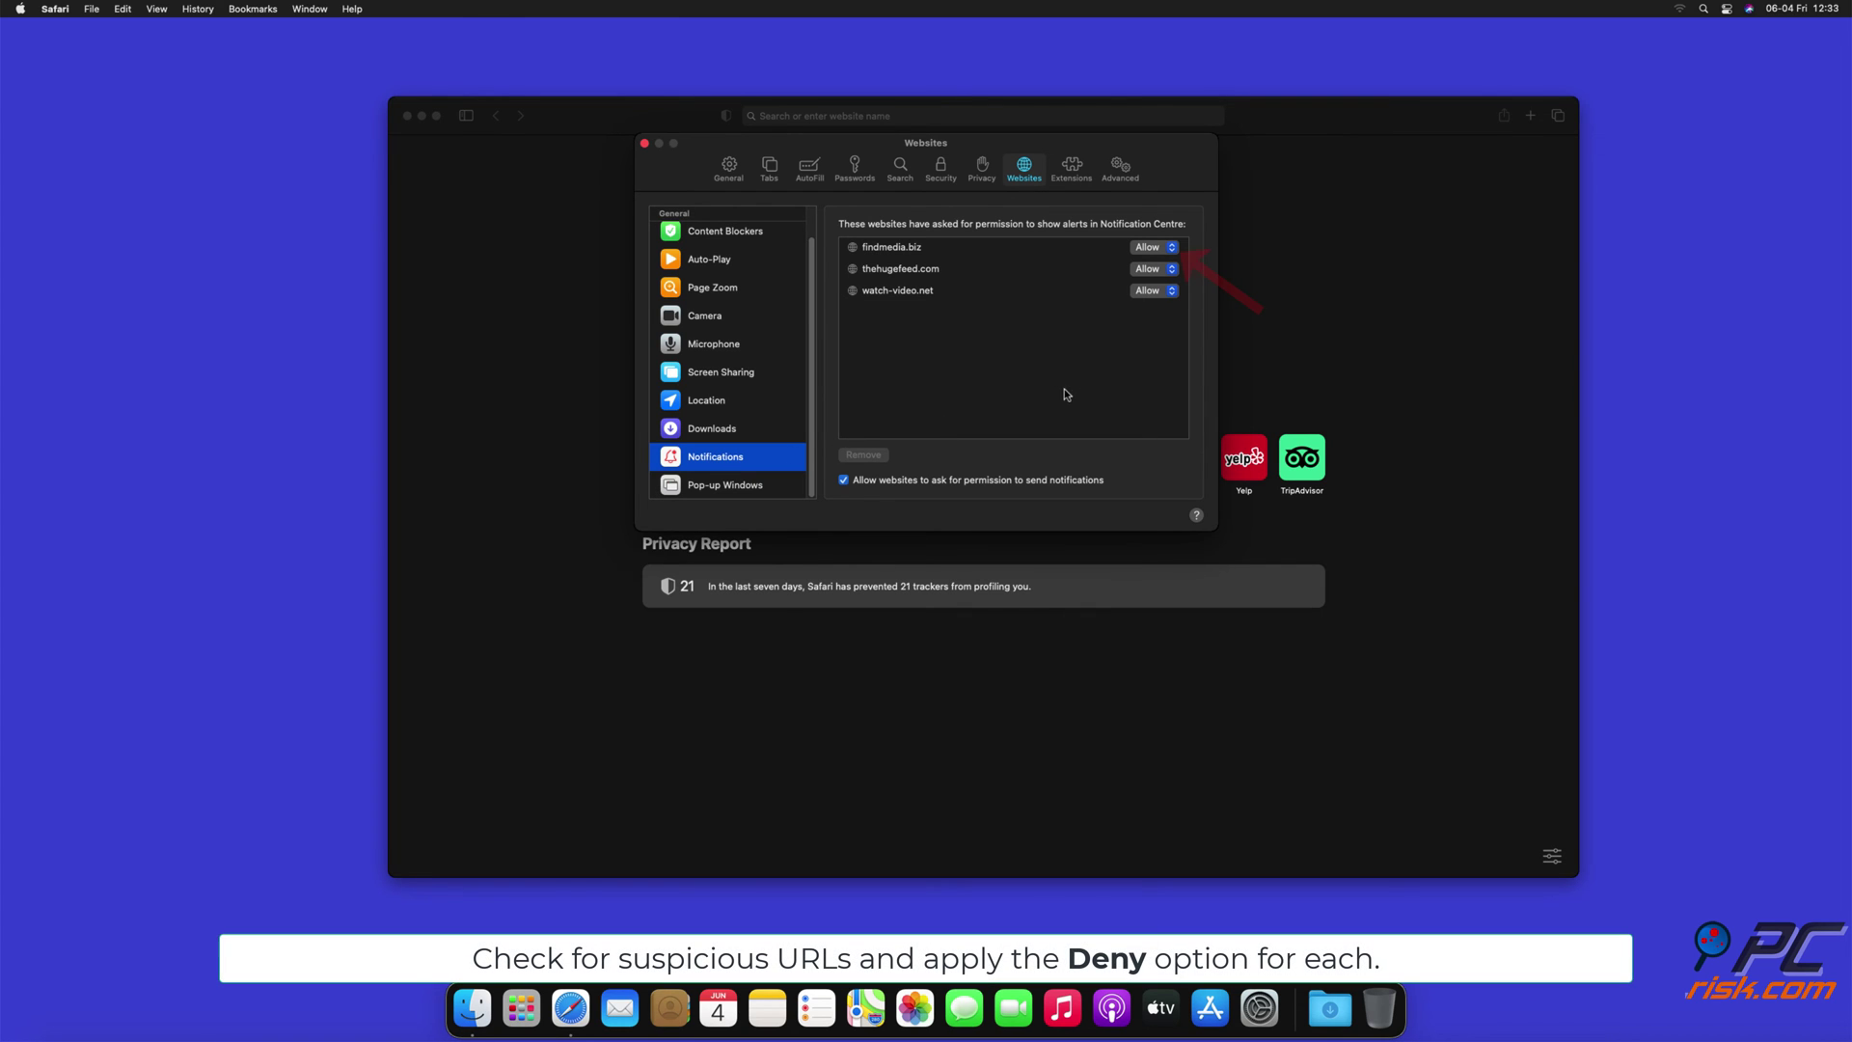
- Set findmedia.biz, thehugefeed.com and watch-video.net to Deny, then close Preferences and Safari
click(1171, 252)
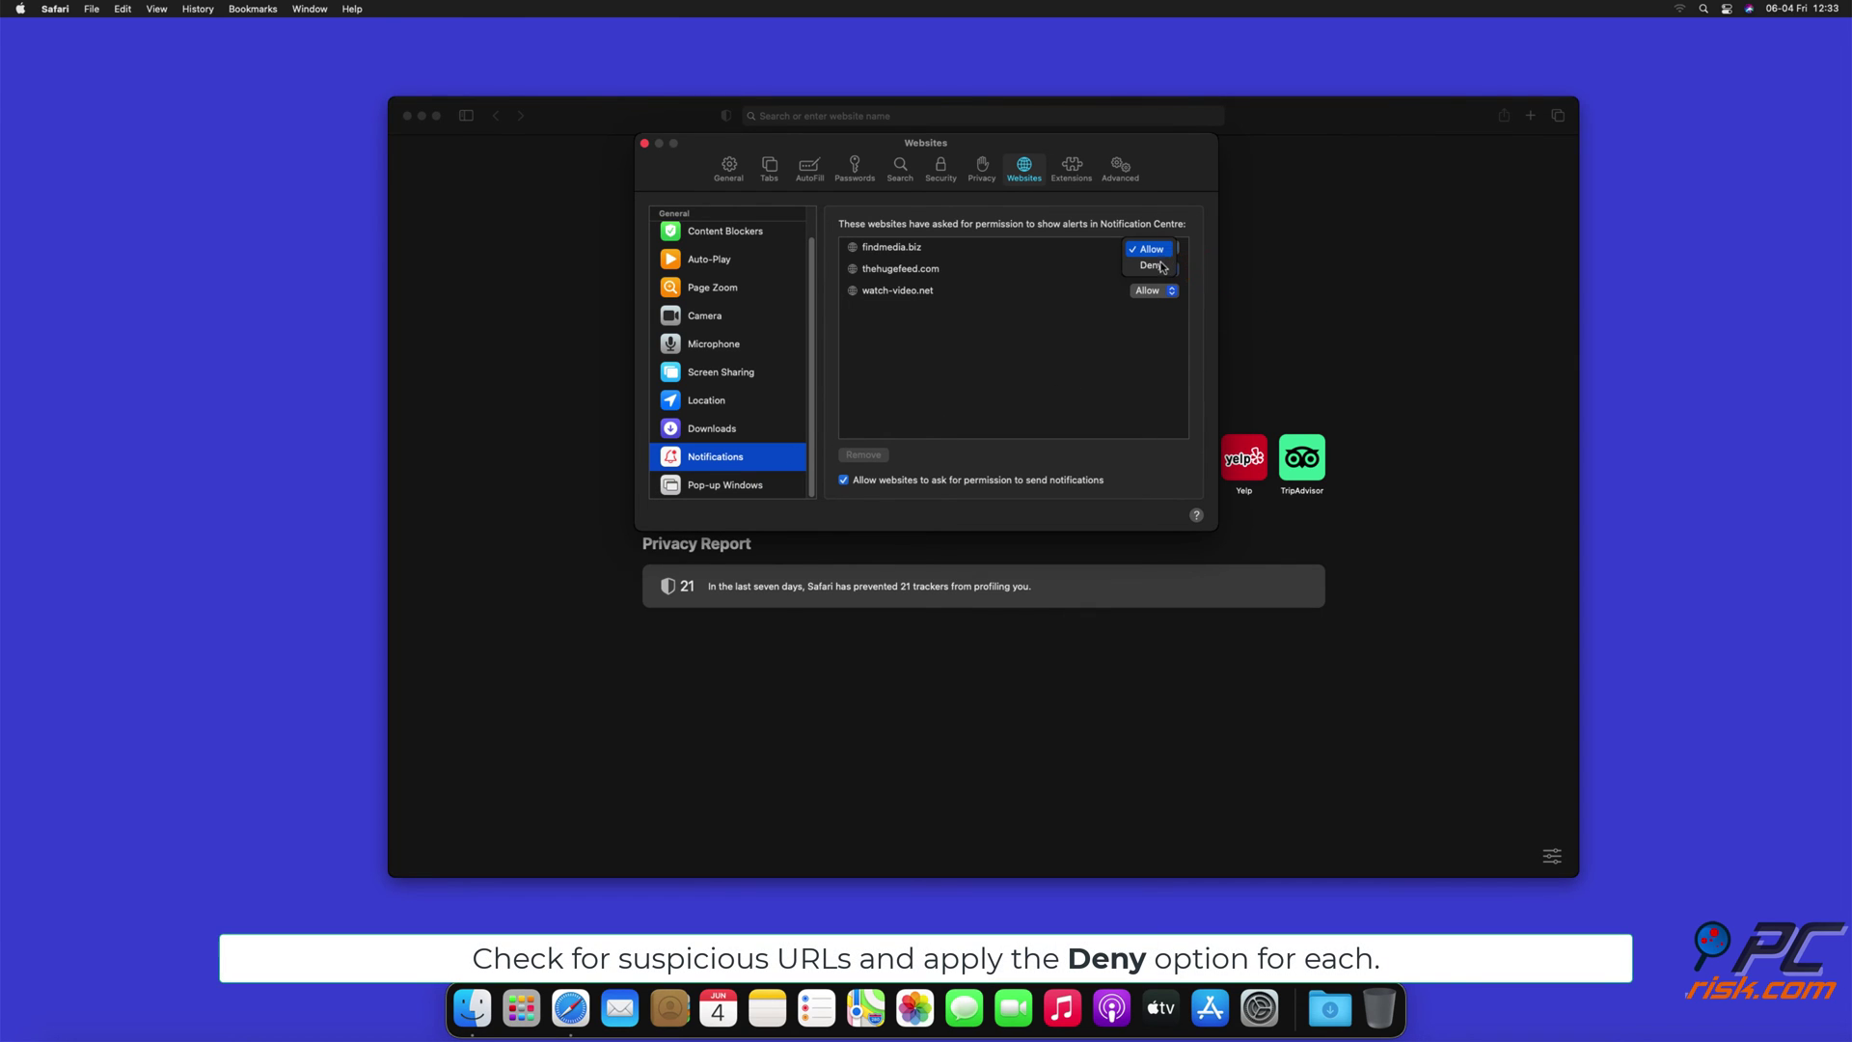
click(1160, 266)
click(1167, 270)
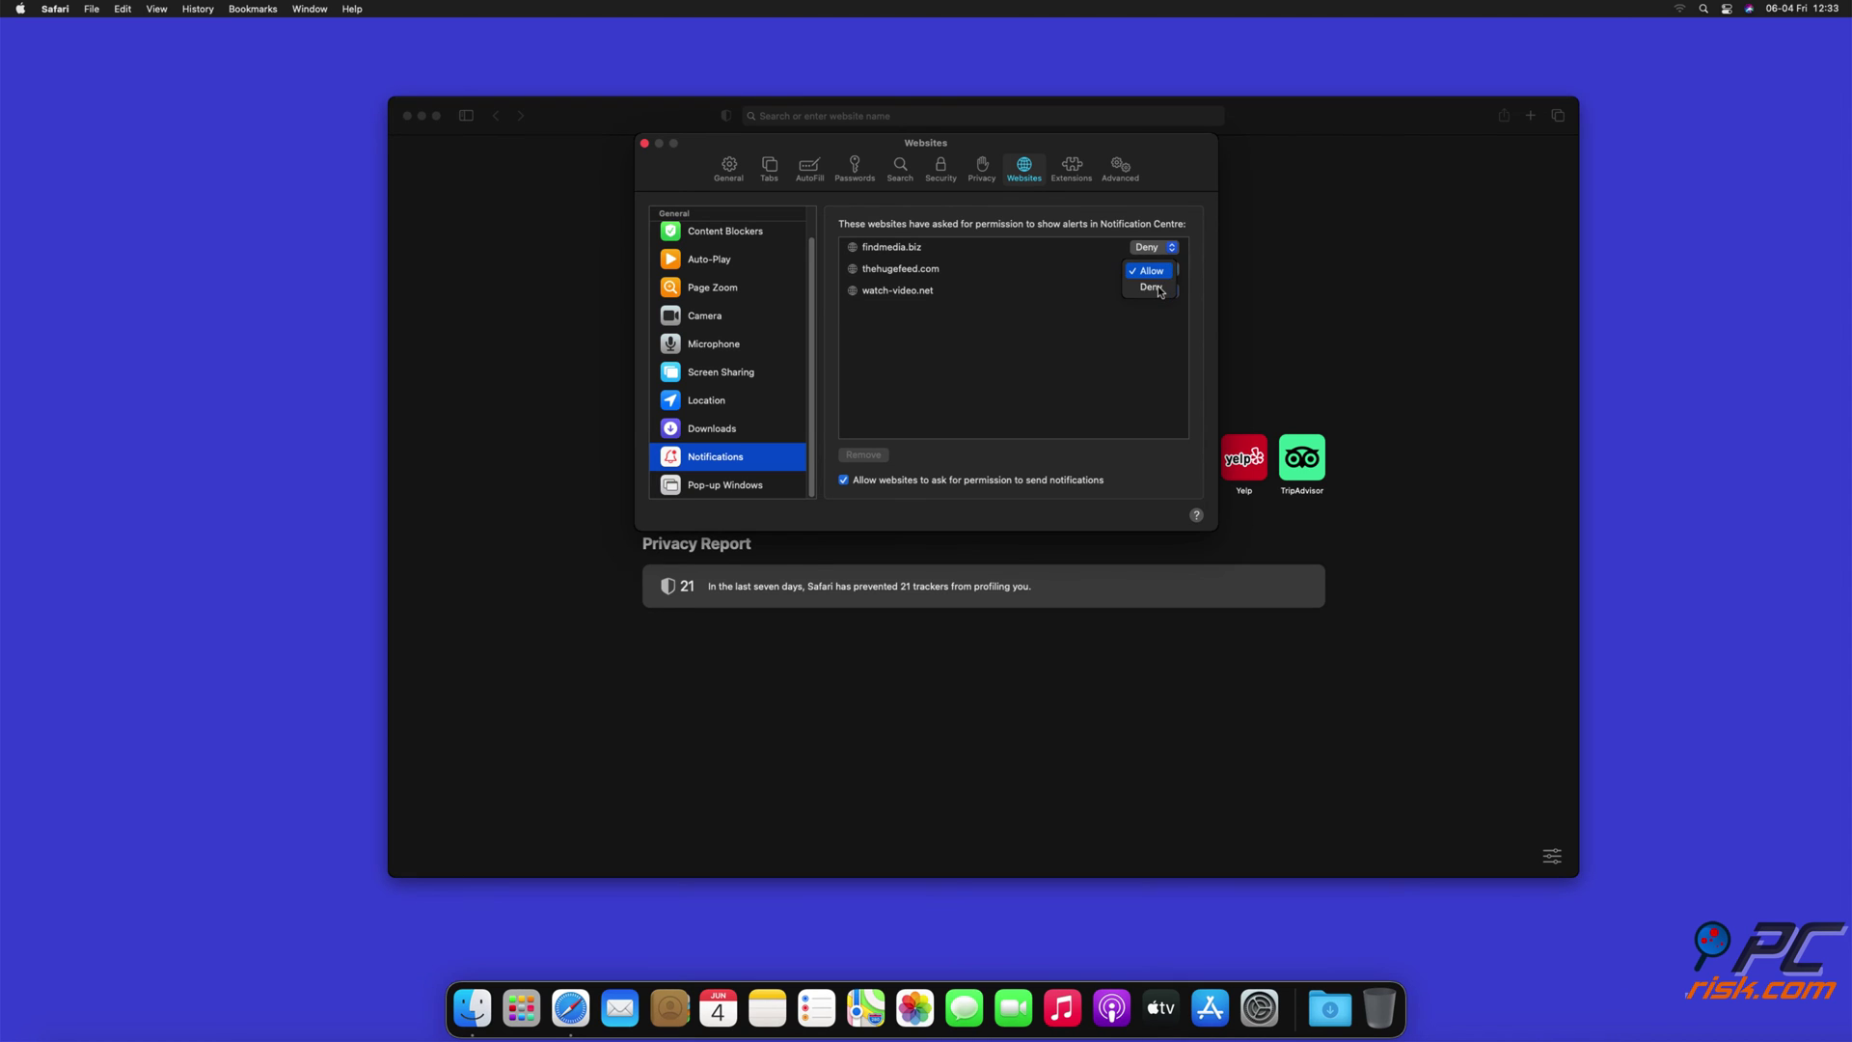
click(1173, 293)
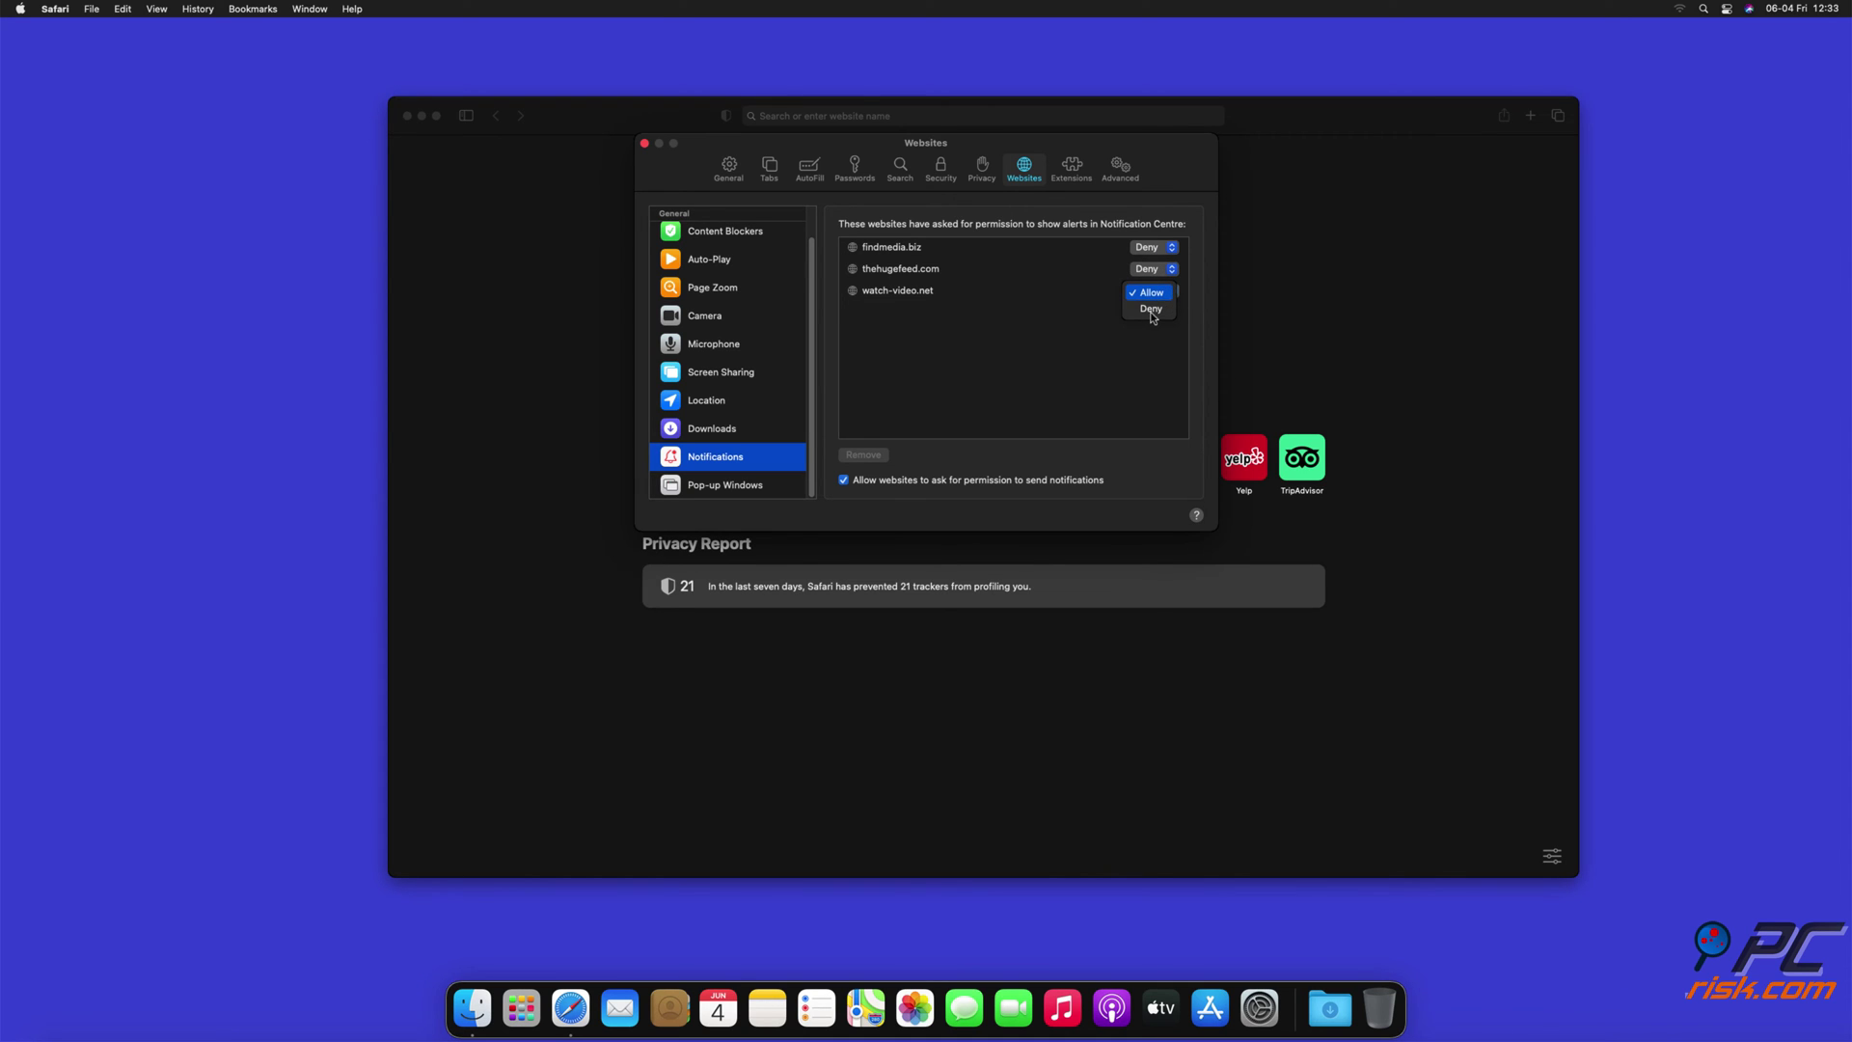
click(1151, 309)
click(645, 143)
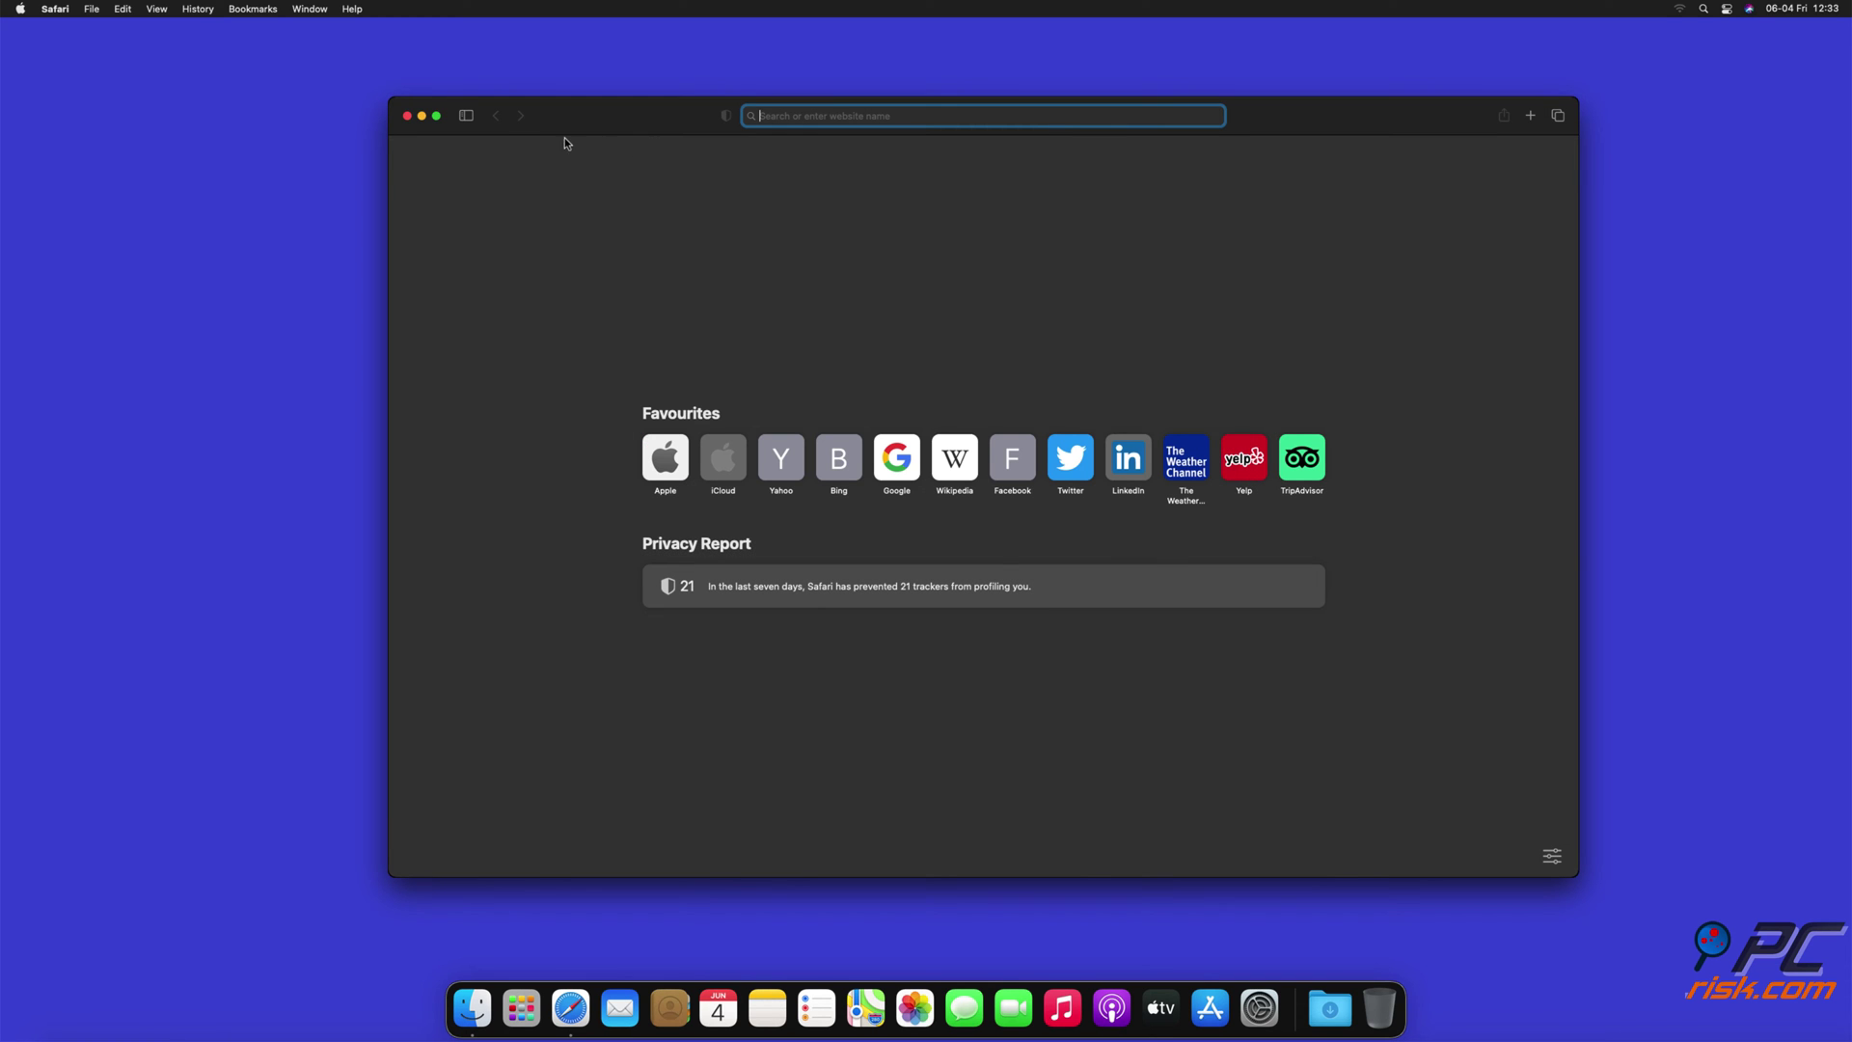
click(406, 115)
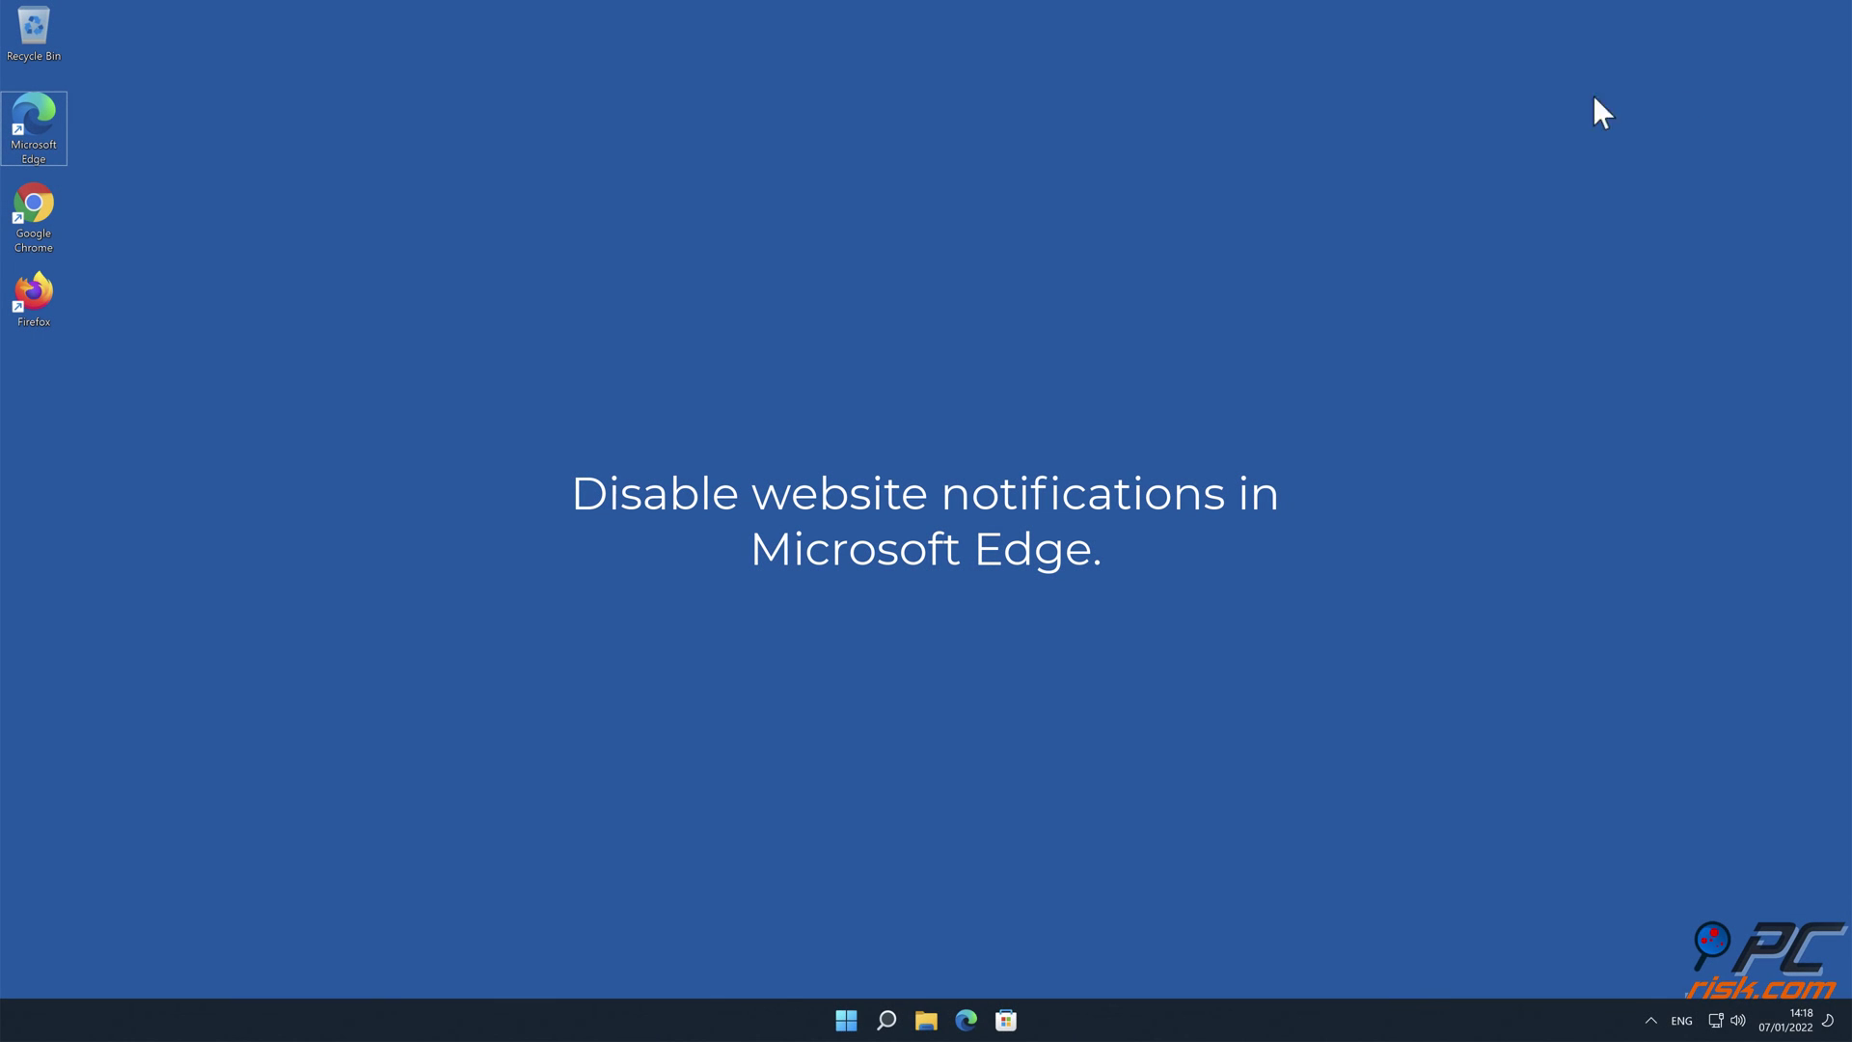
- Launch Edge from the desktop icon and open Settings from its three-dots menu
double_click(41, 127)
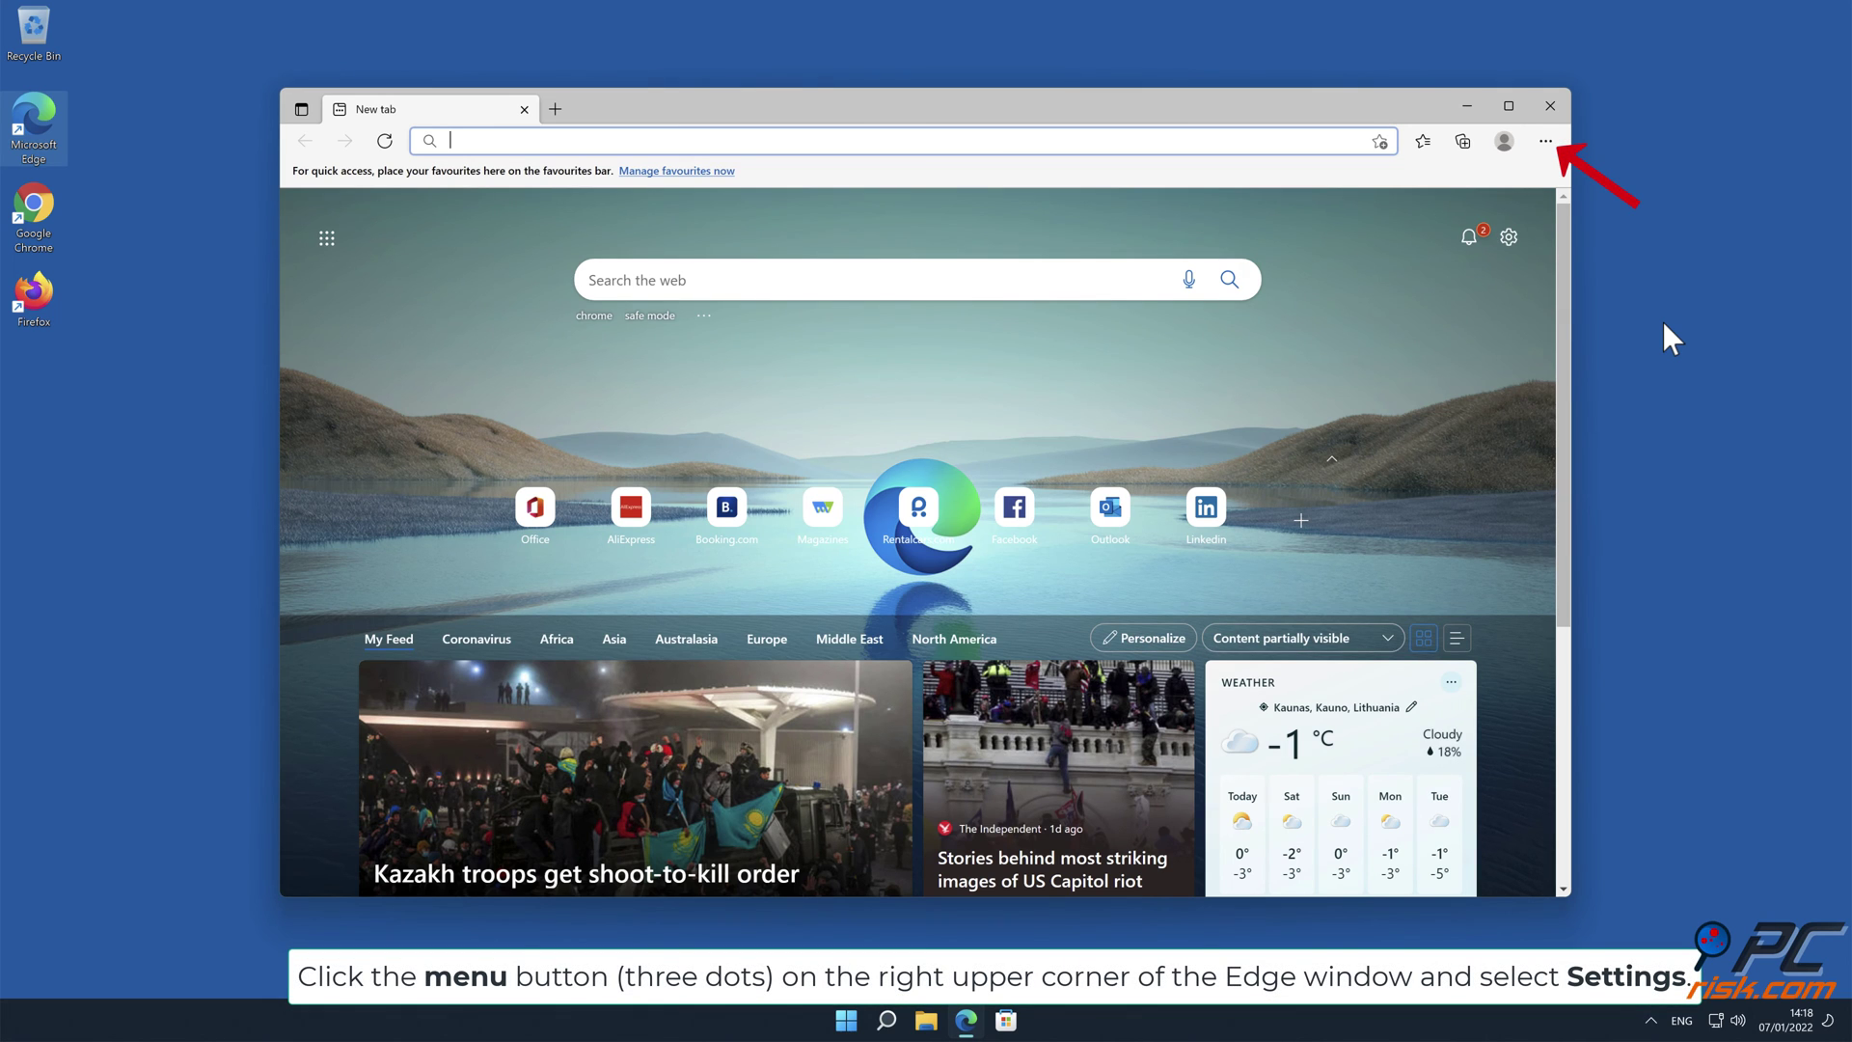
click(1545, 143)
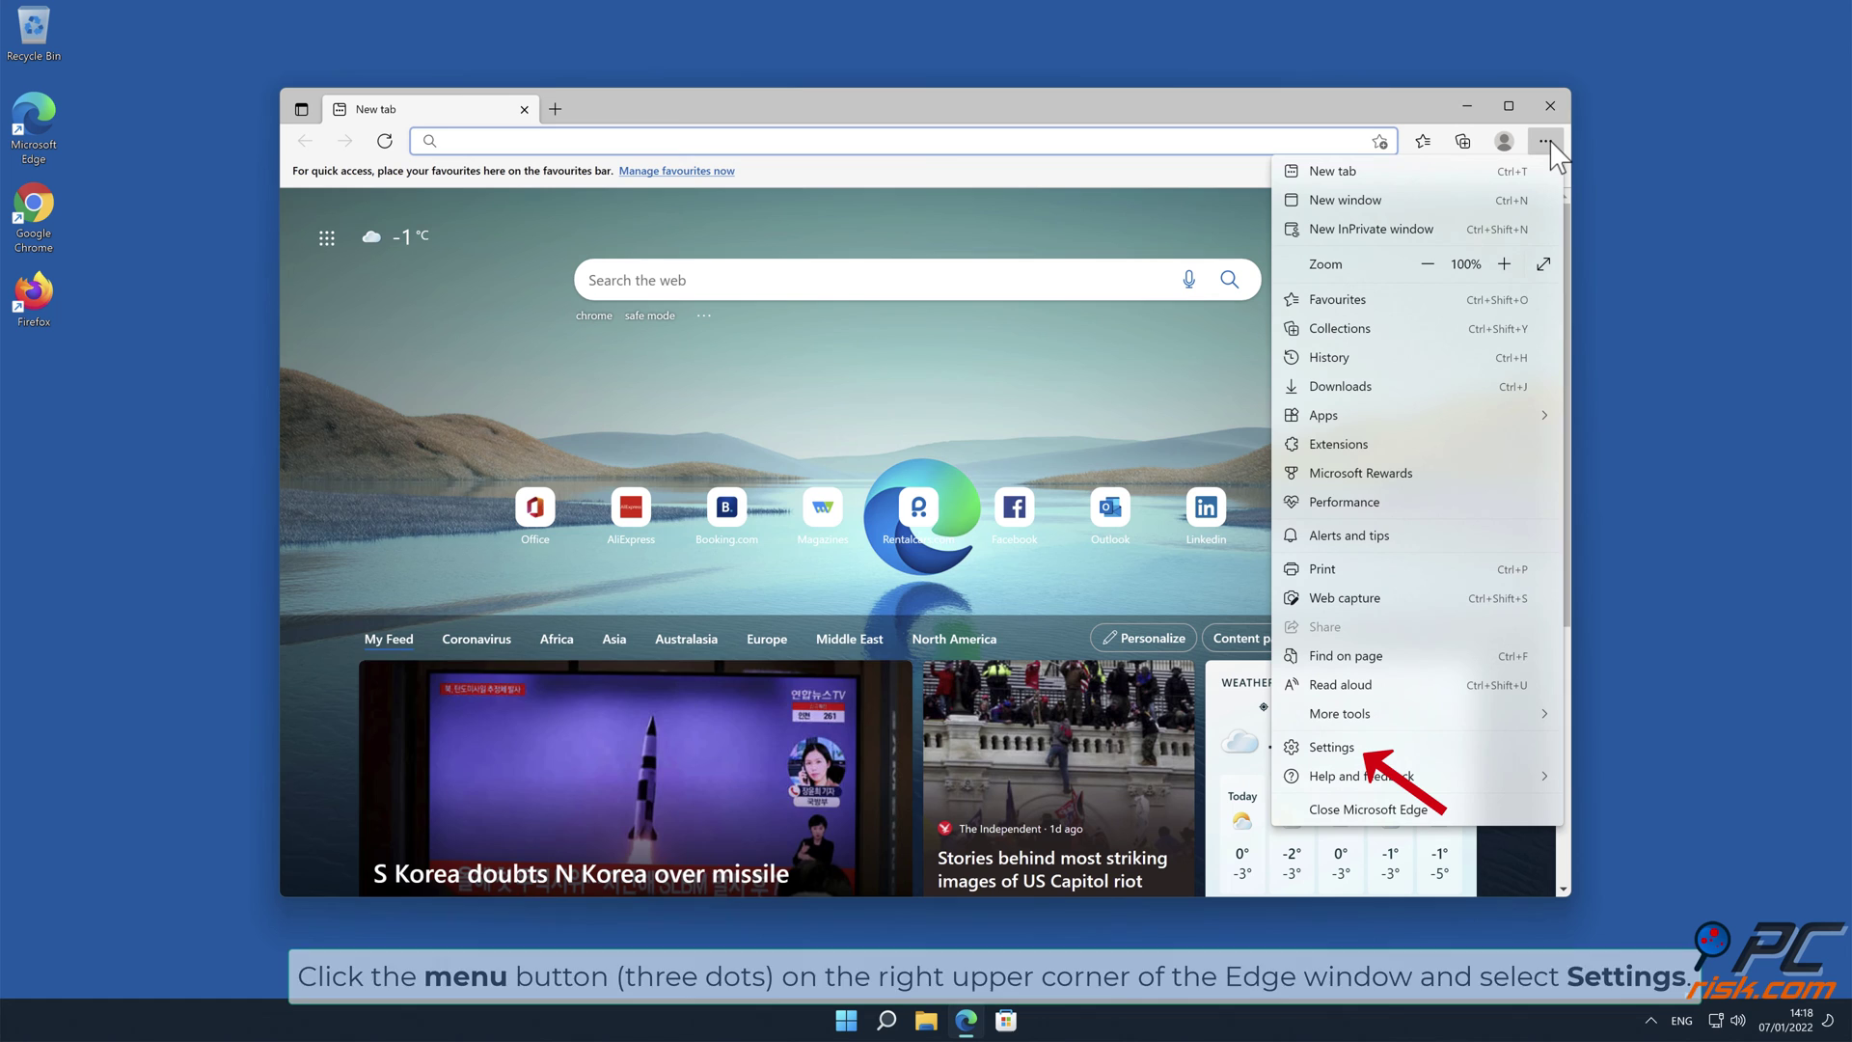
click(1382, 747)
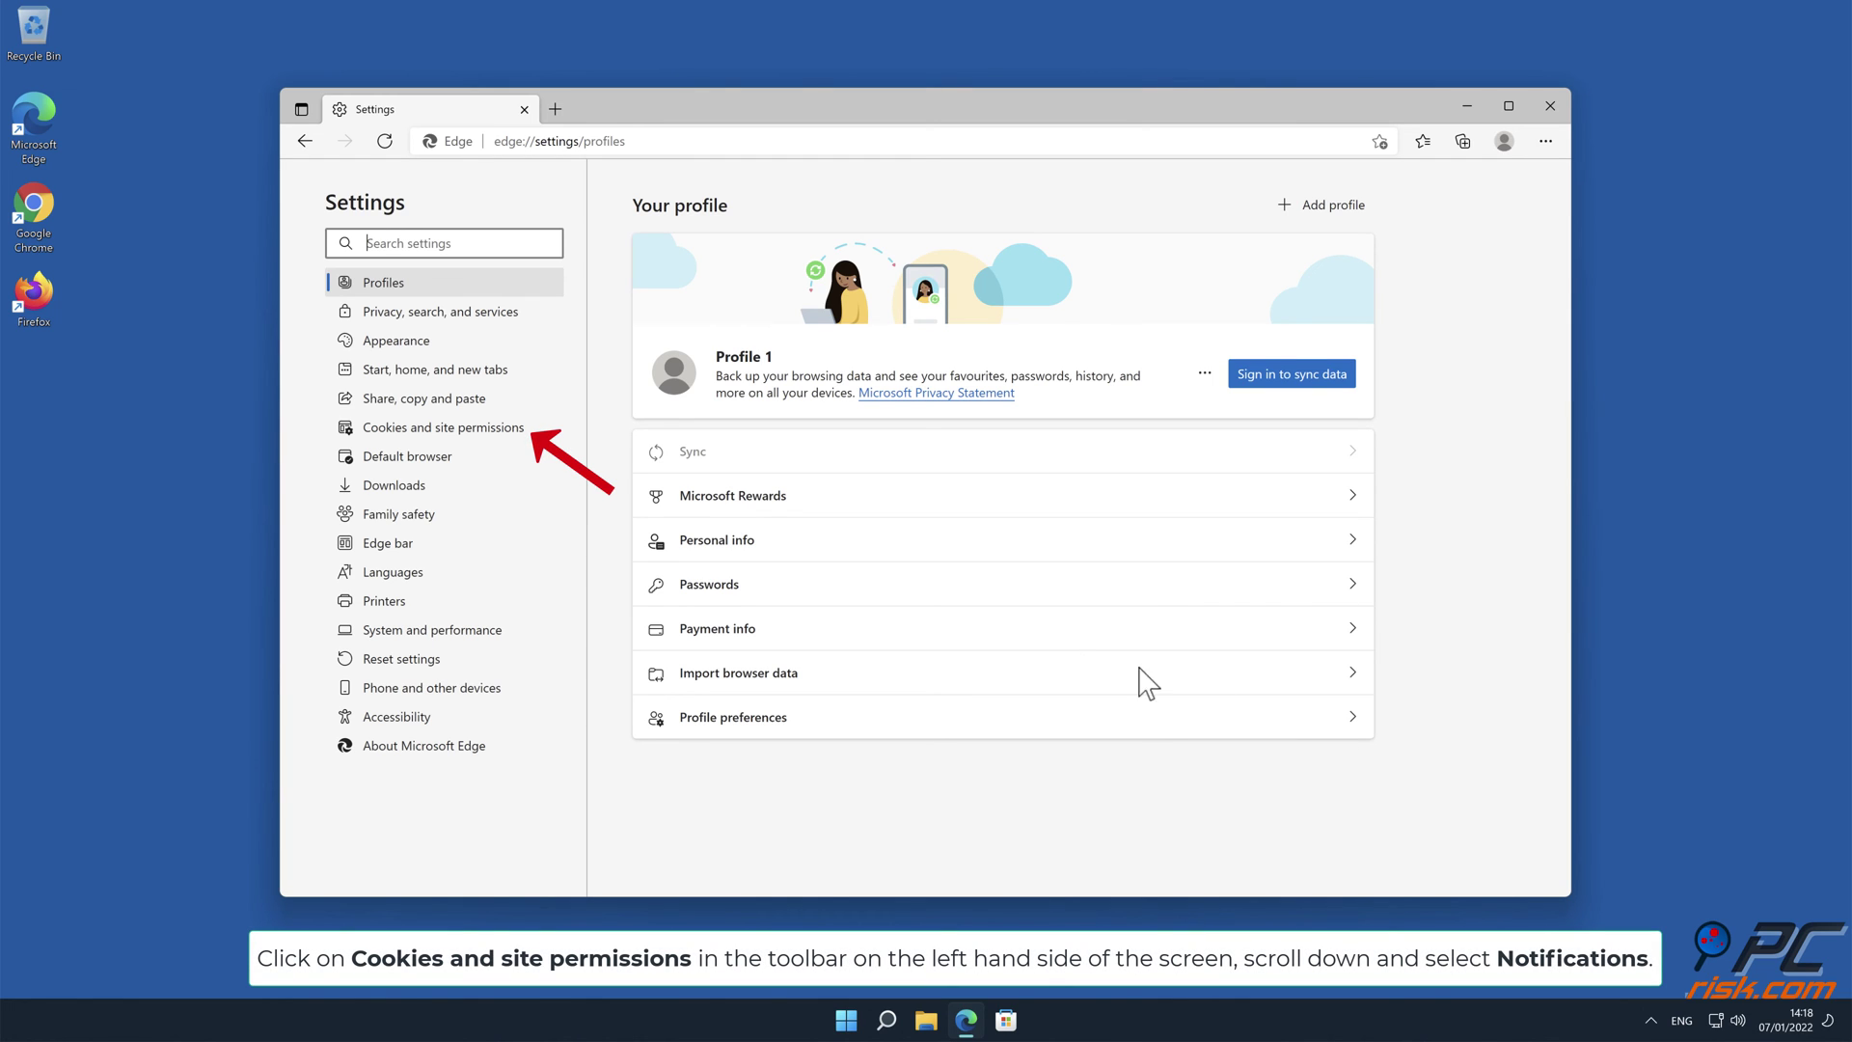
- Go to Cookies and site permissions, then open the Notifications permission list
click(511, 431)
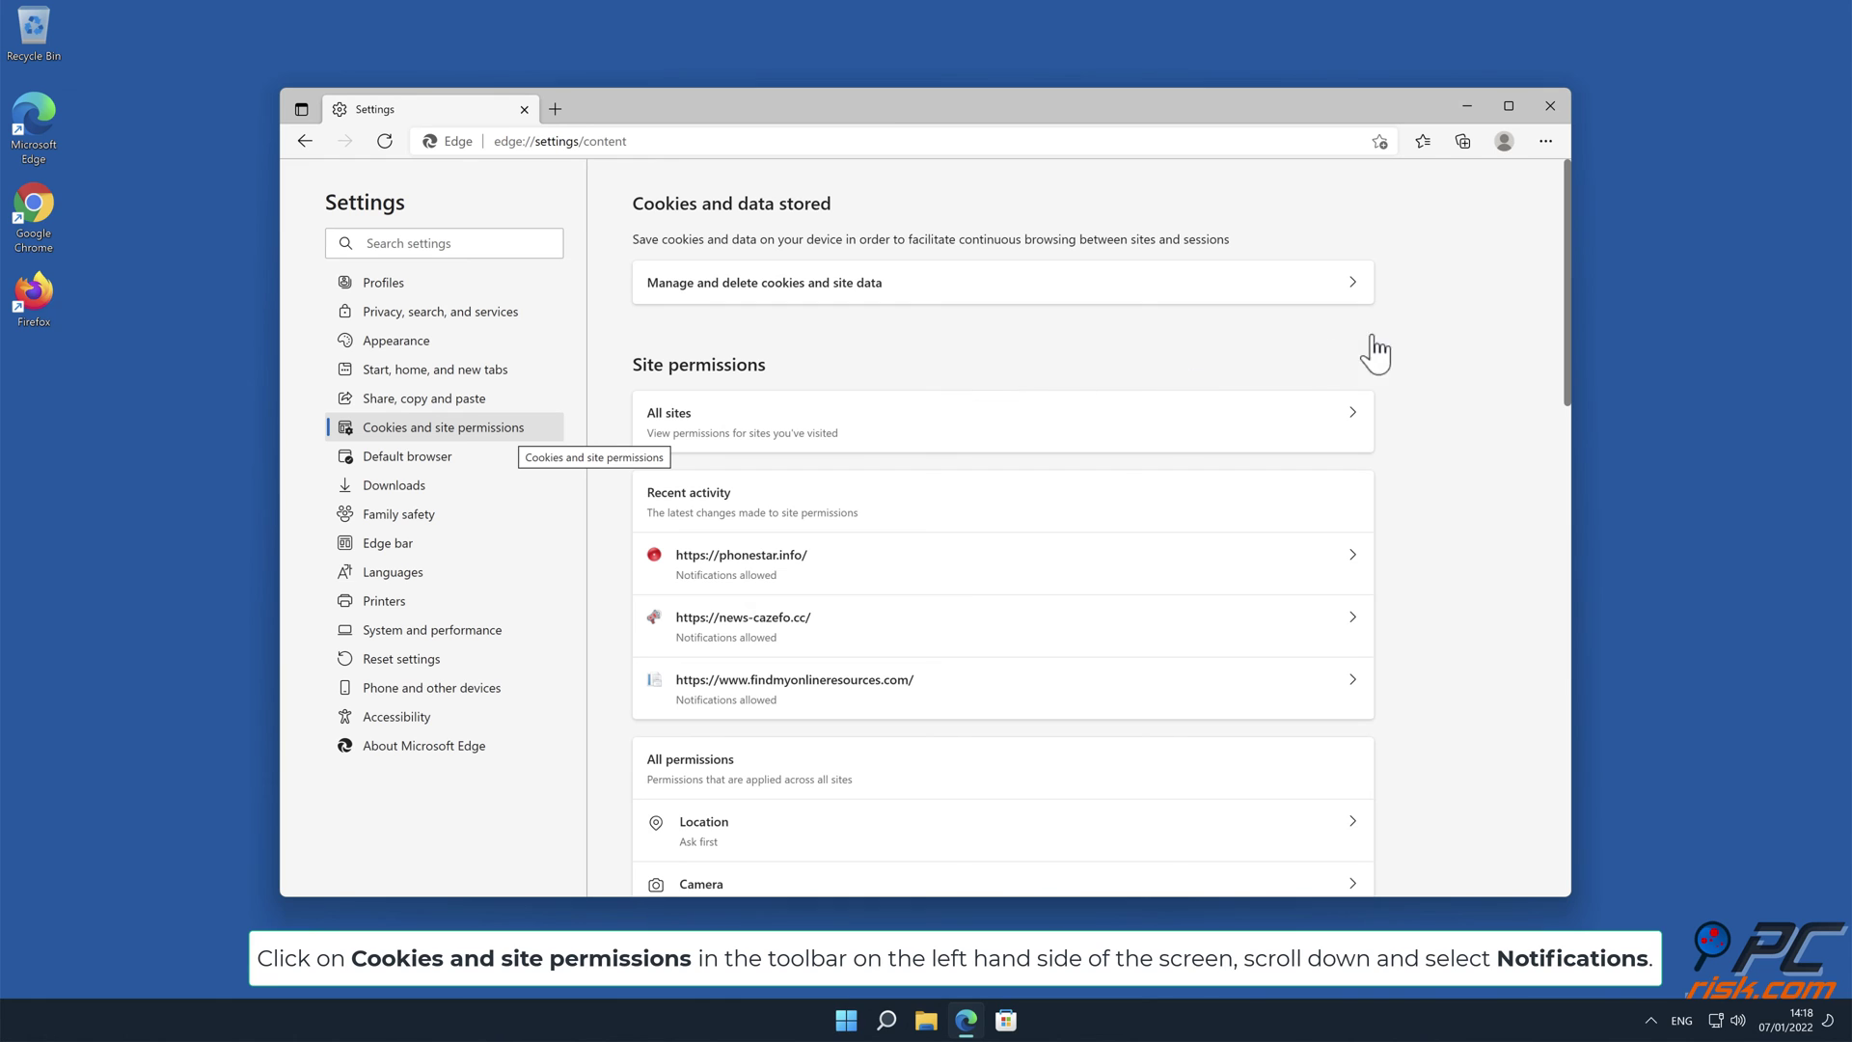
drag(1570, 310, 1577, 494)
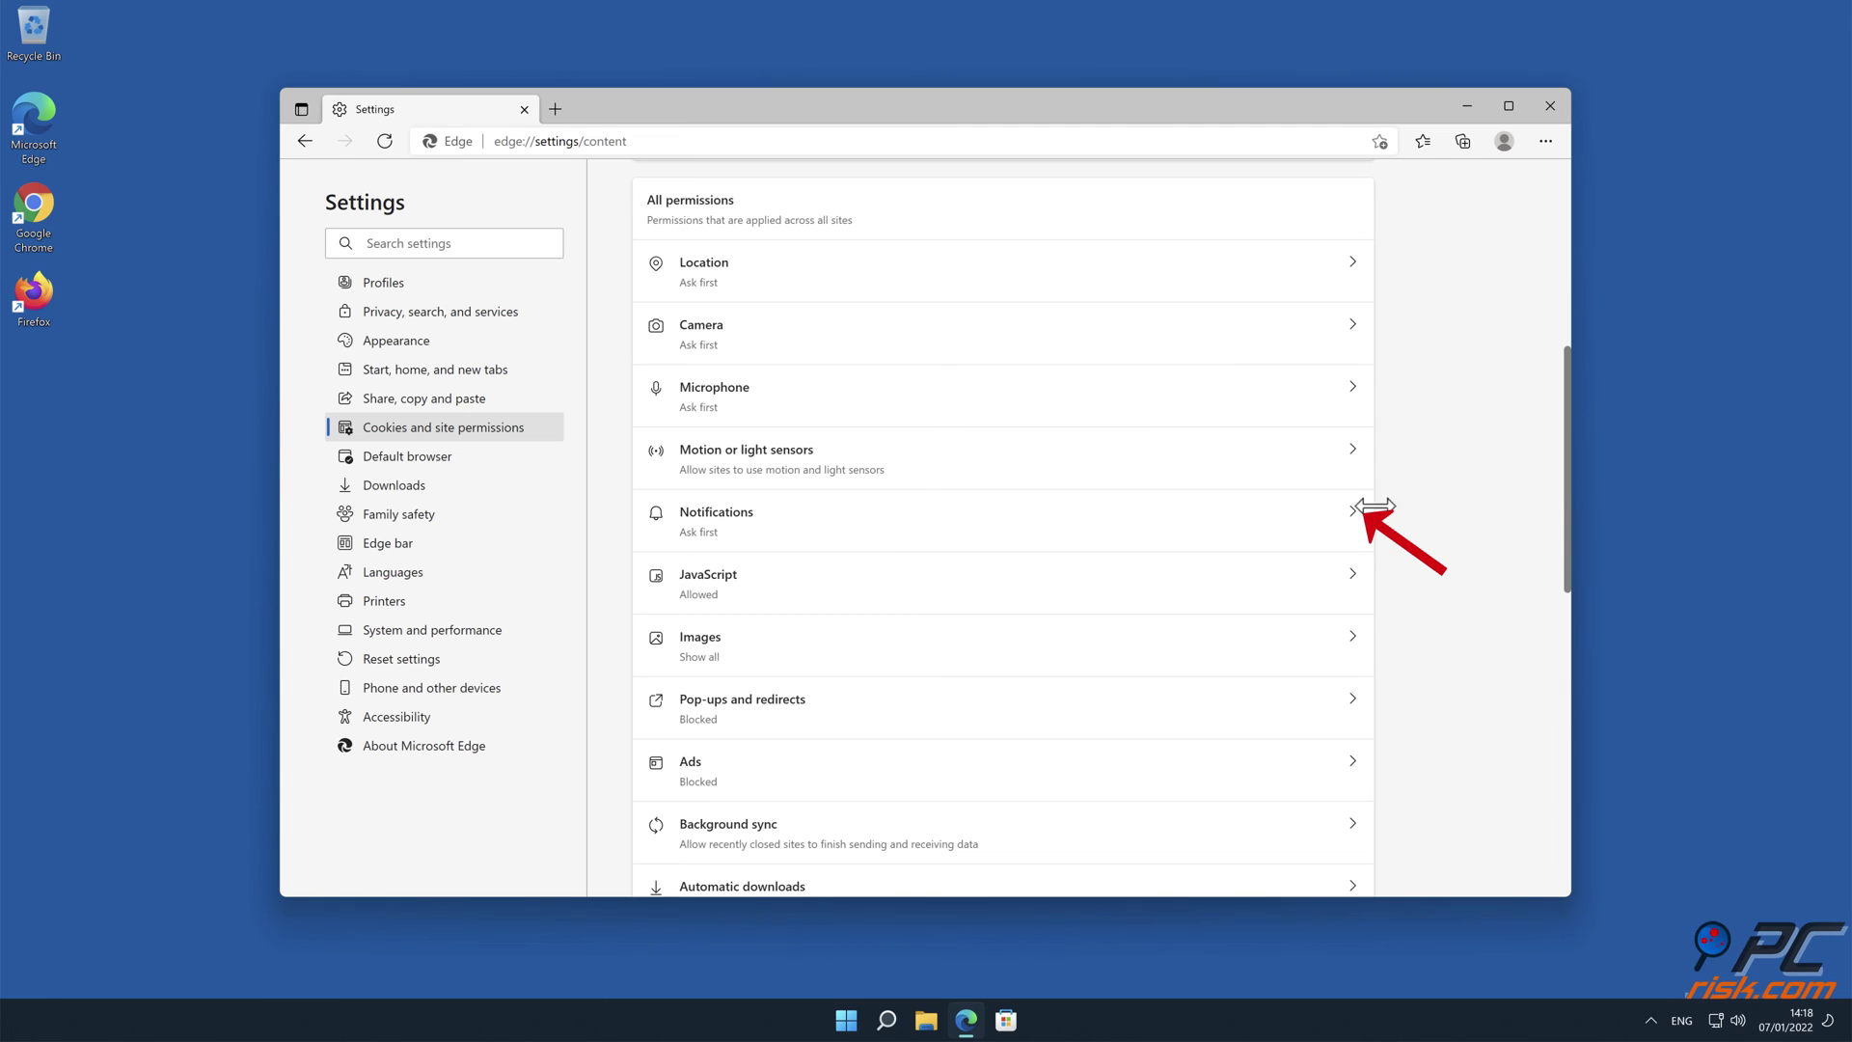
click(1349, 518)
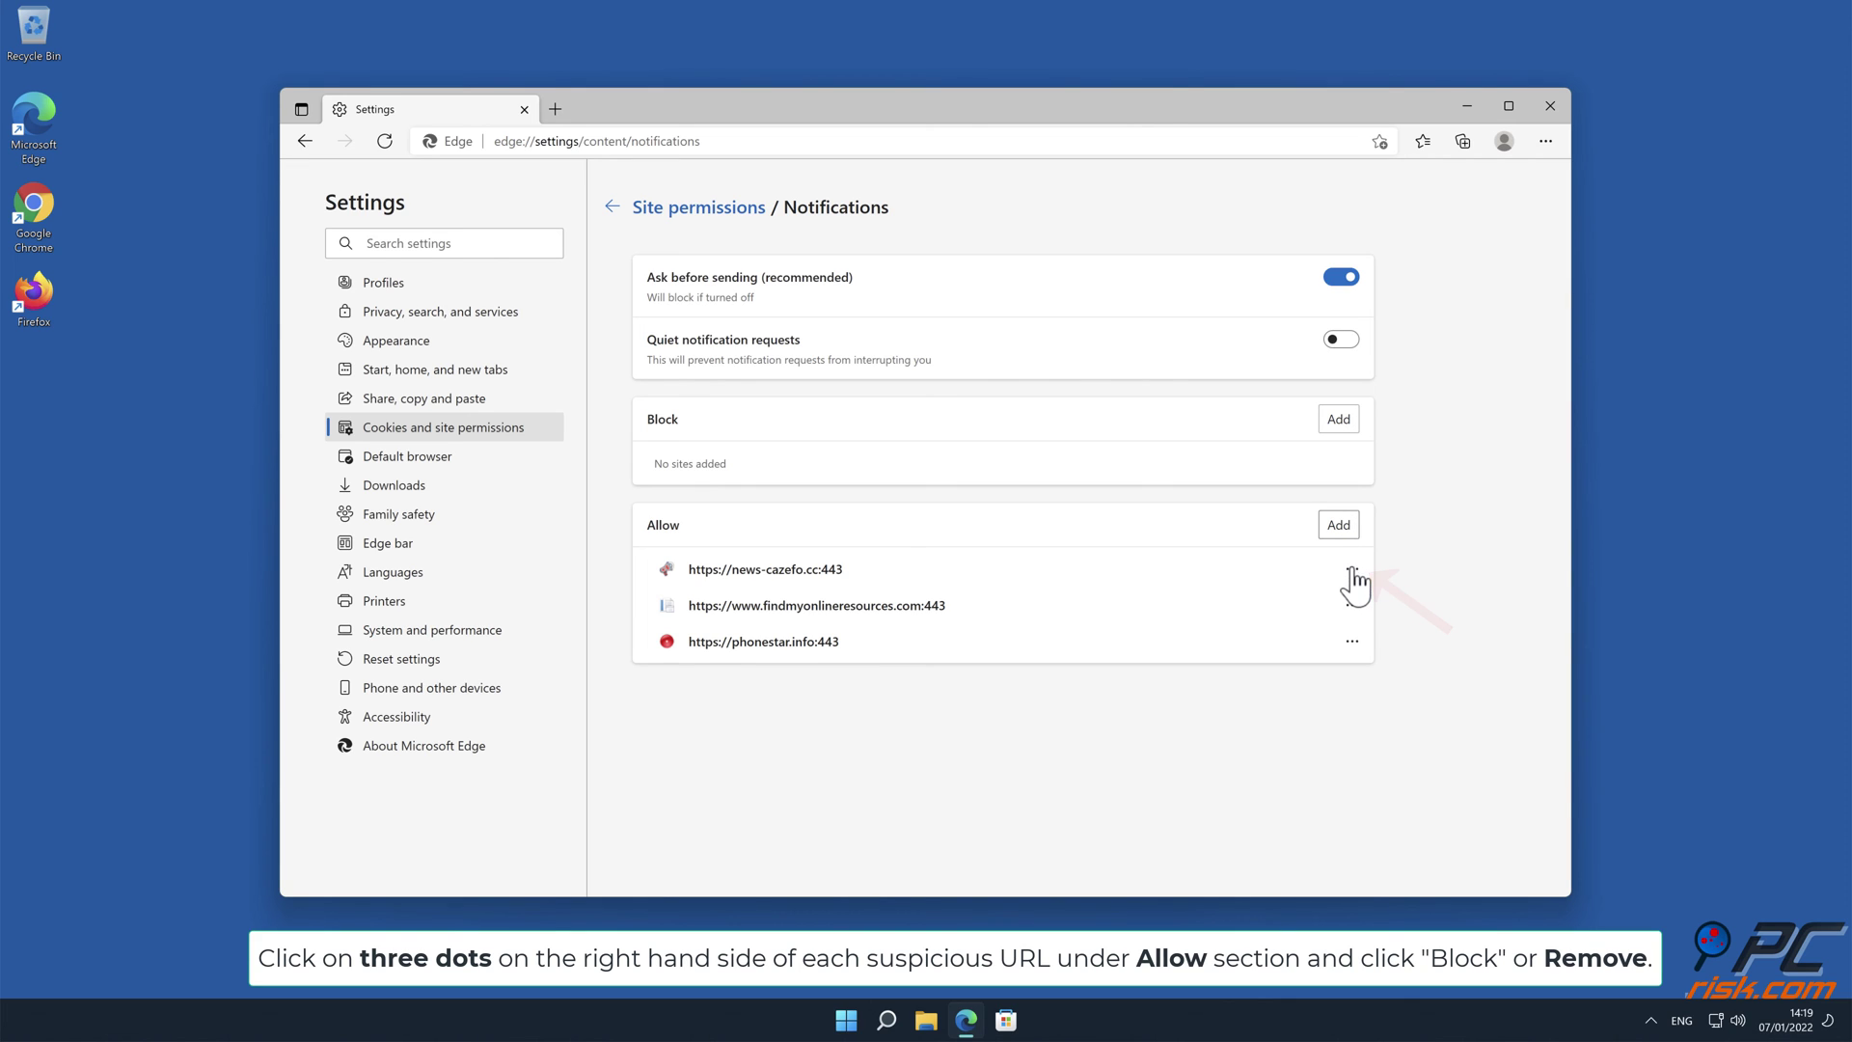
- Remove news-cazefo.cc, findmyonlineresources.com and phonestar.info from allowed notifications, then close Edge
click(1351, 569)
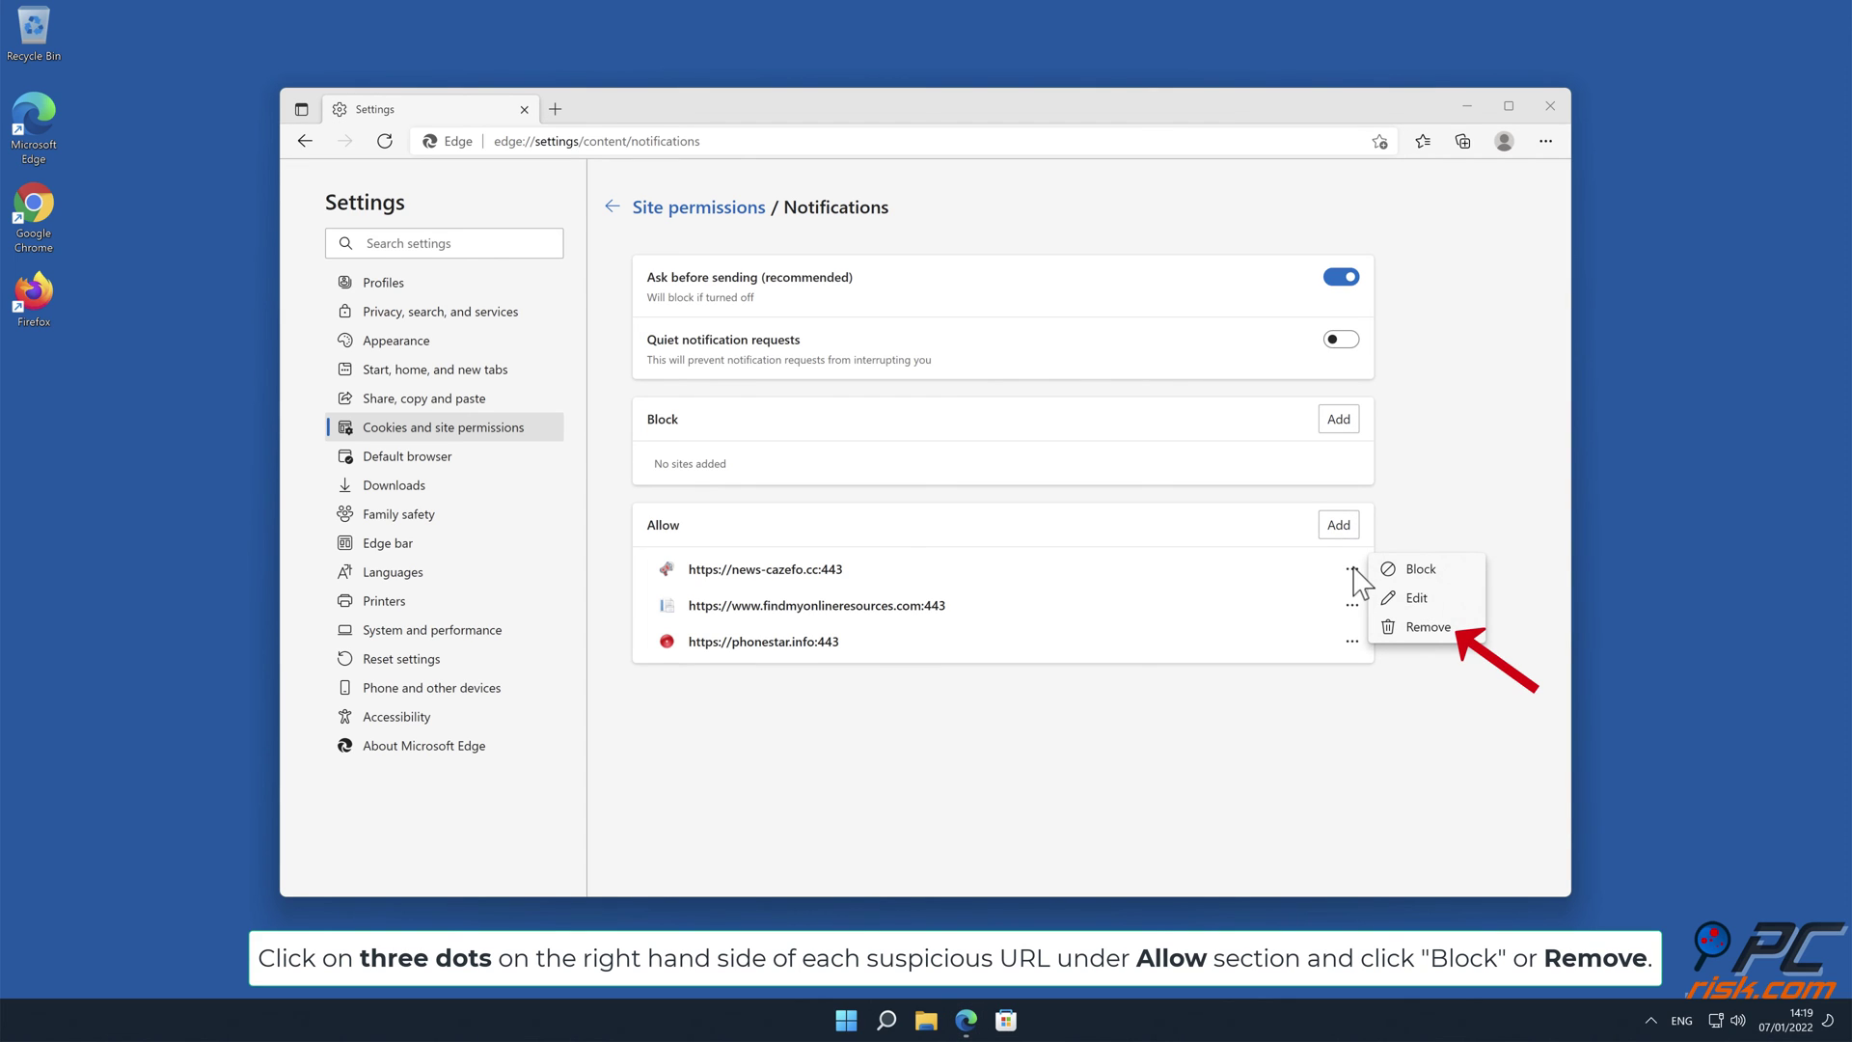
click(1430, 628)
click(1351, 569)
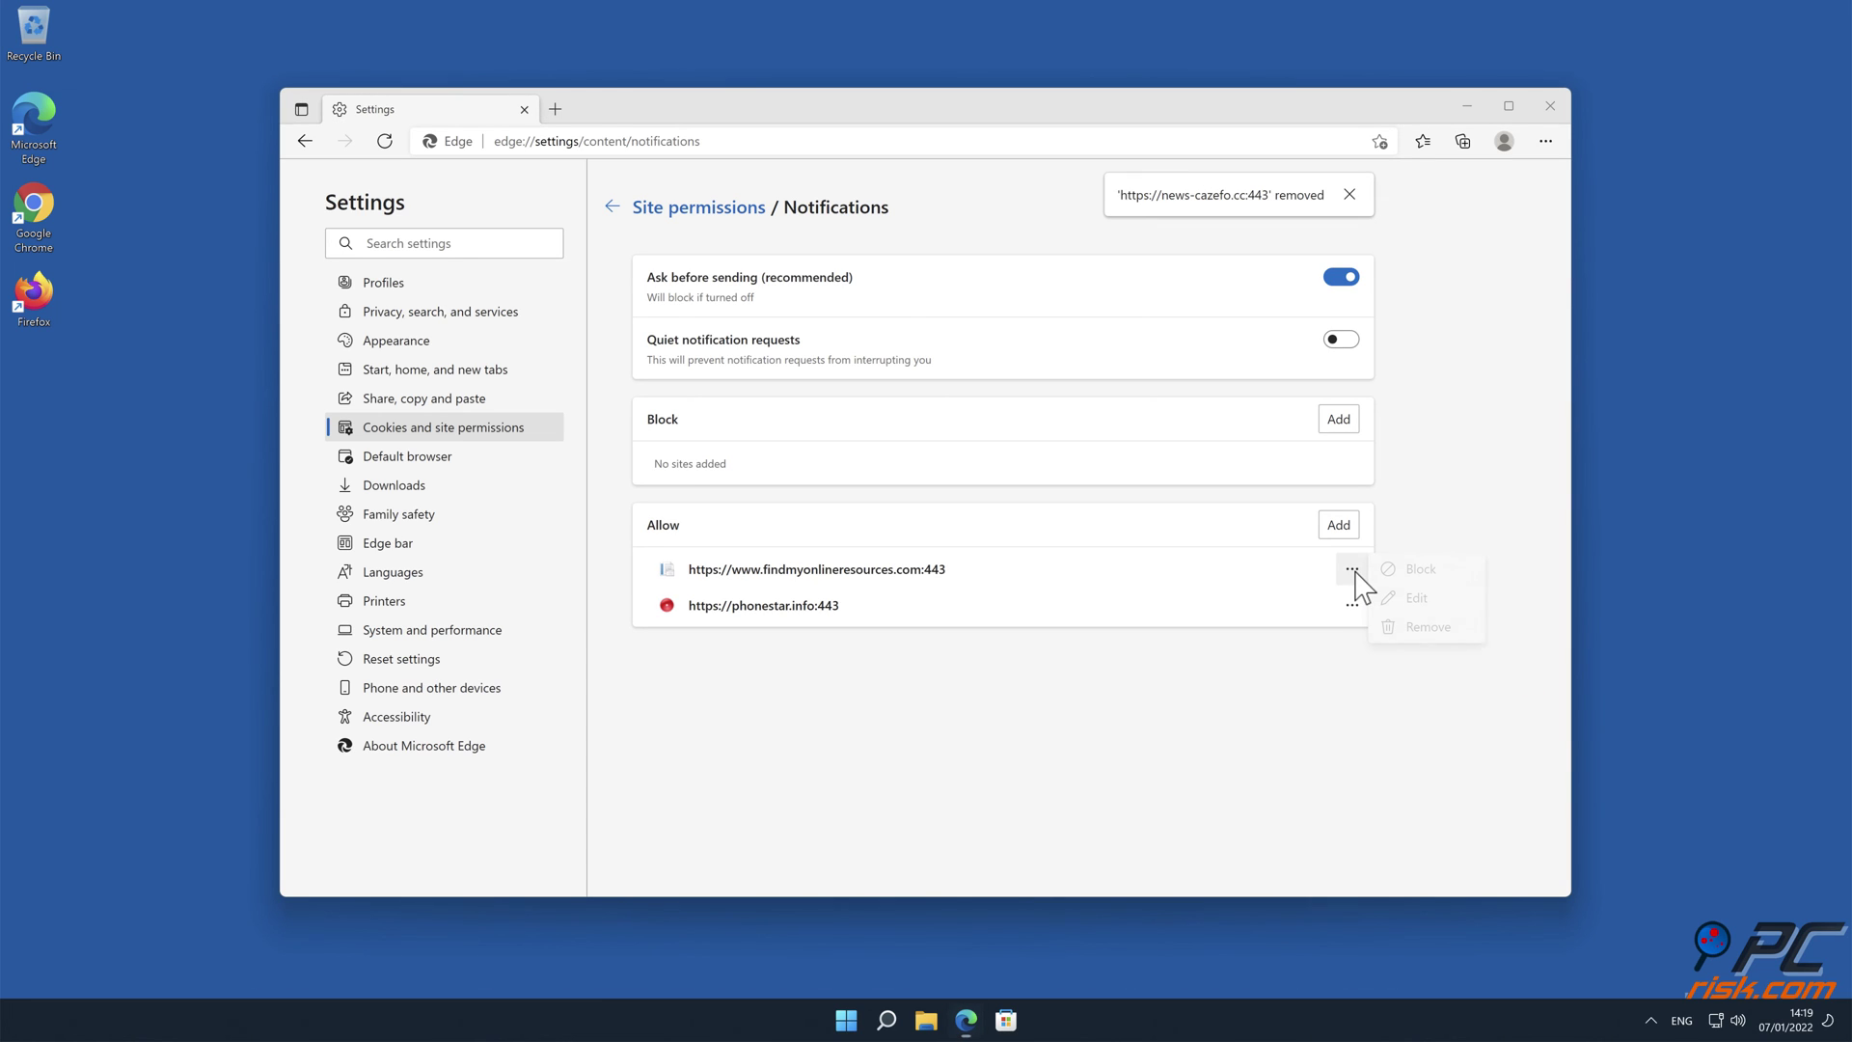
click(1429, 629)
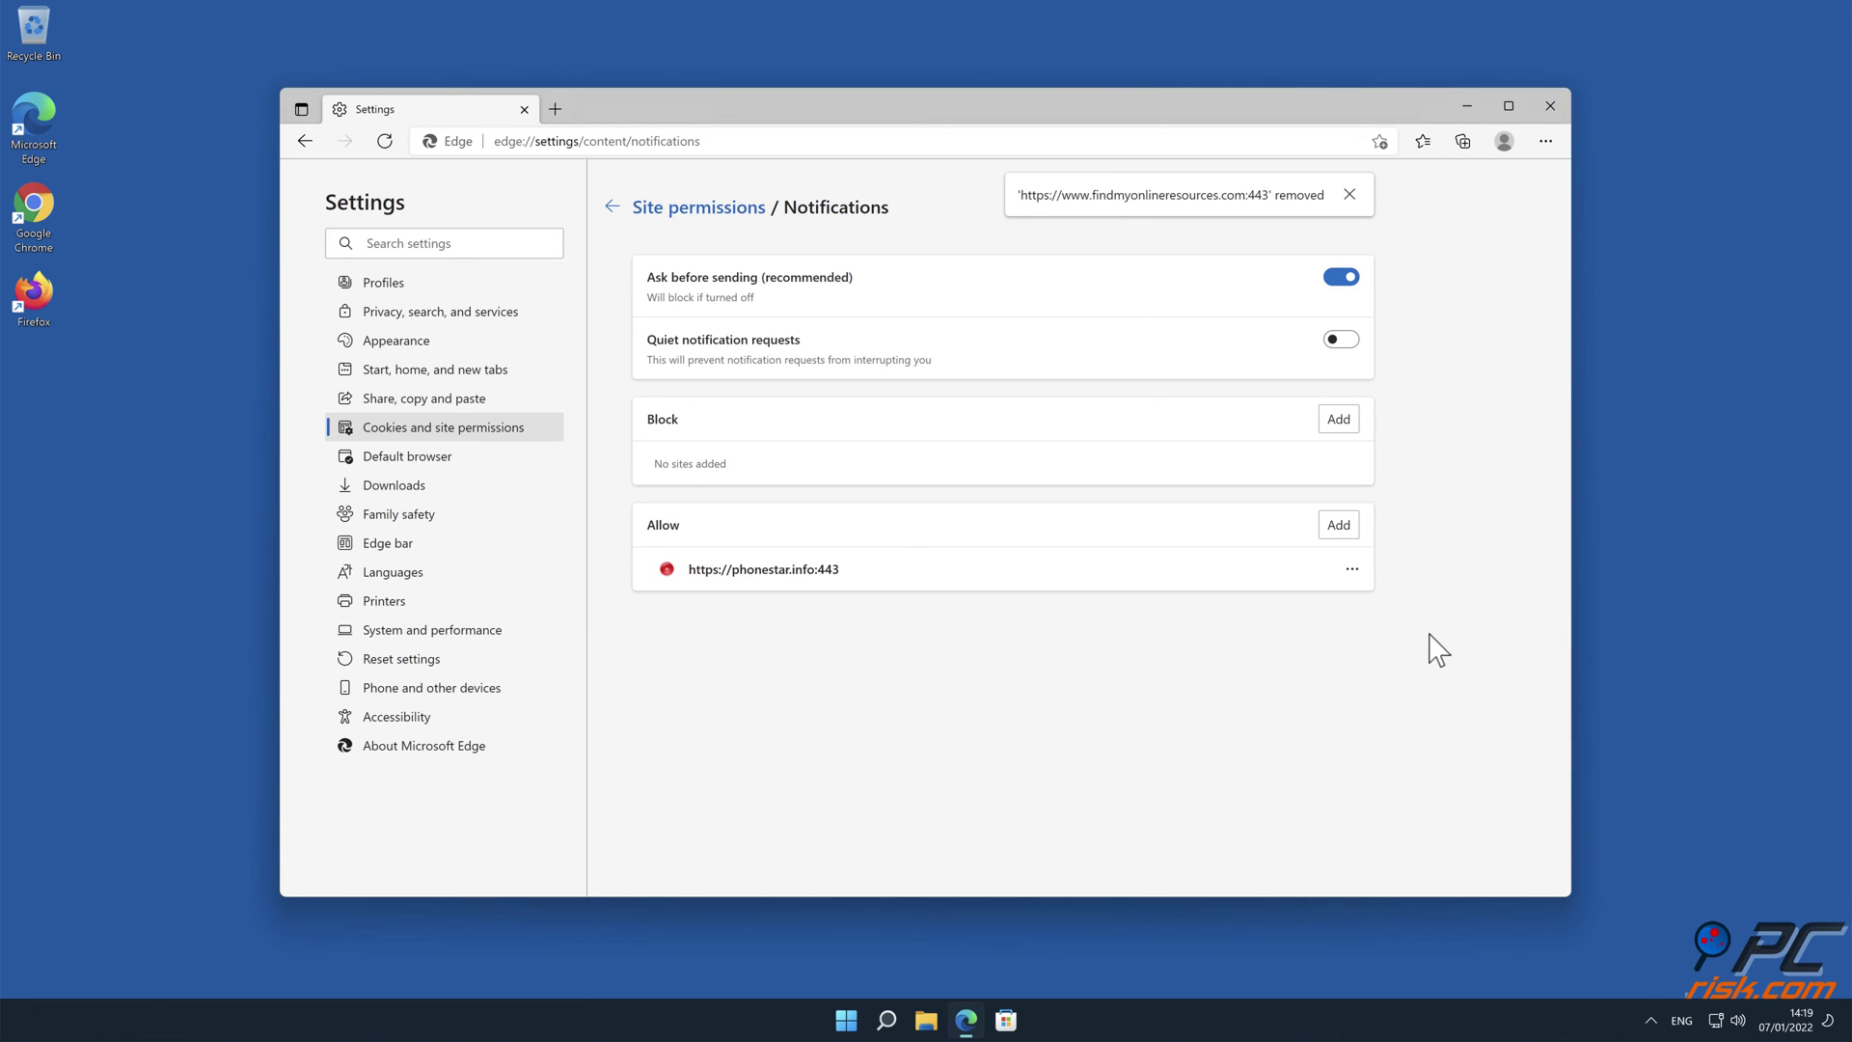
click(1351, 568)
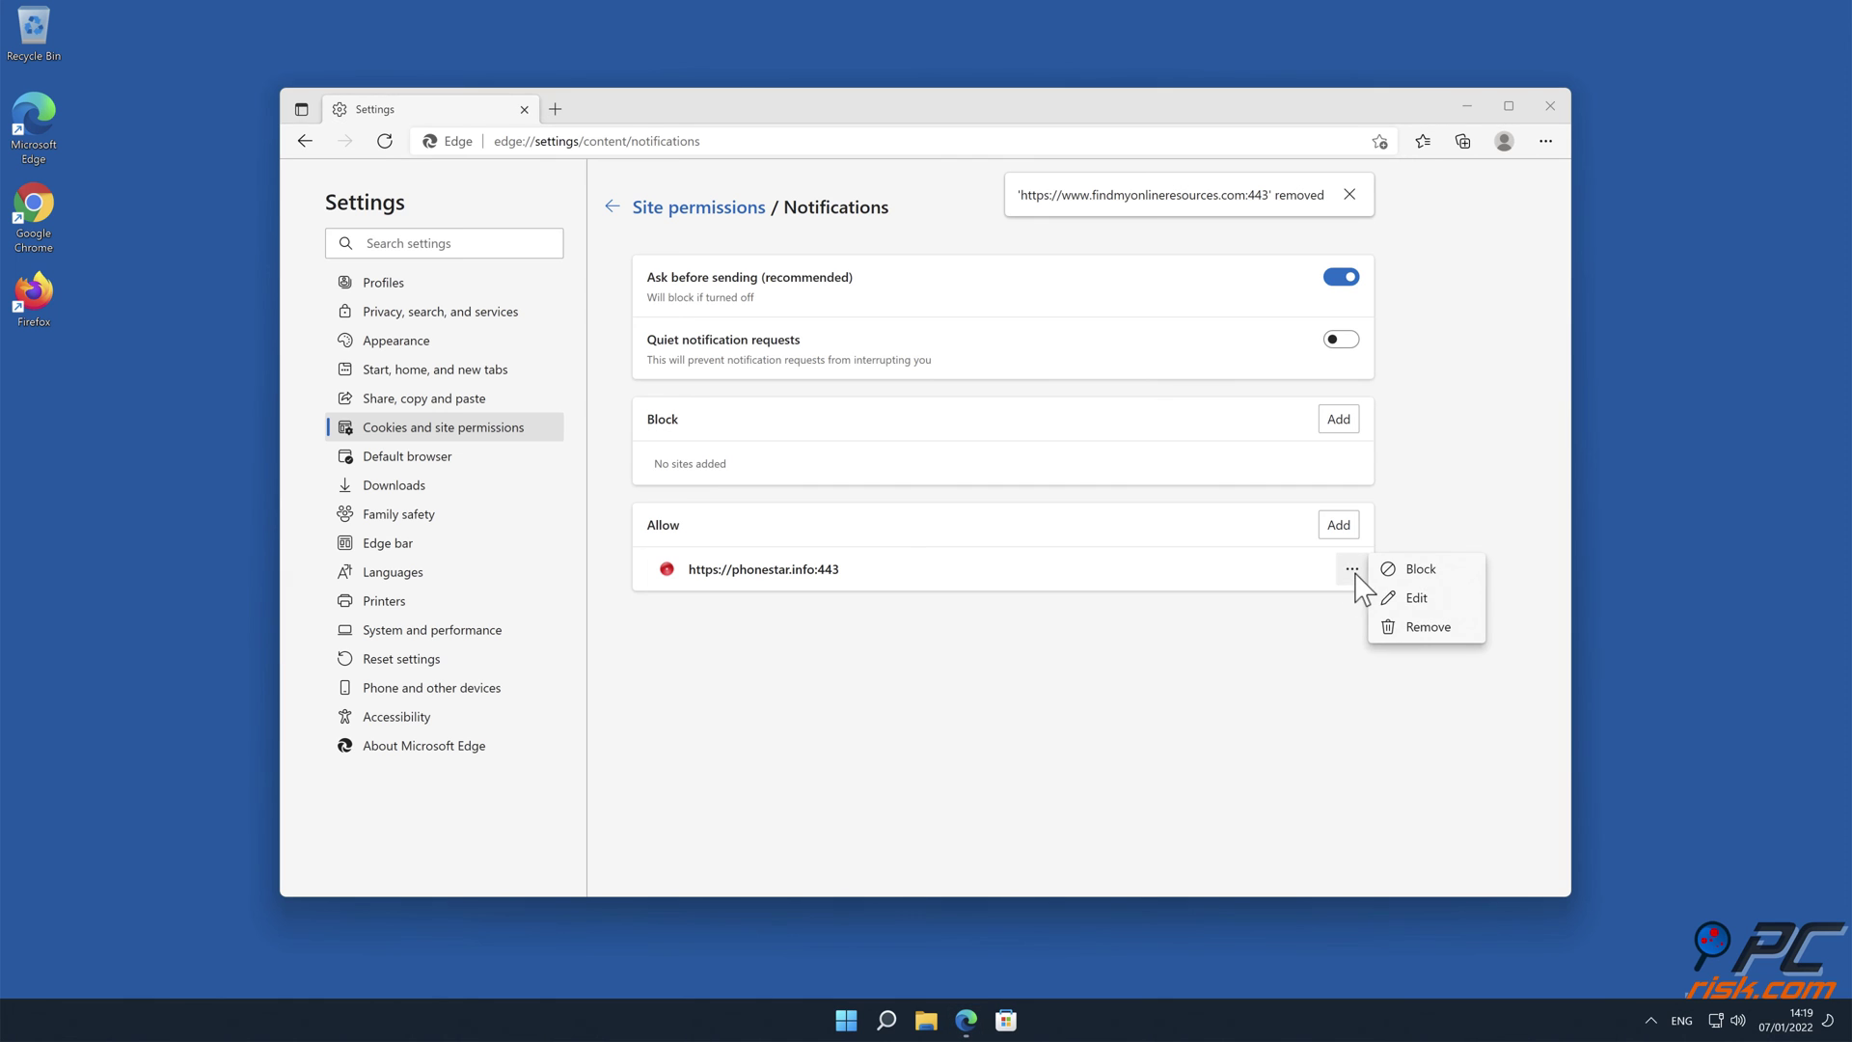
click(1424, 628)
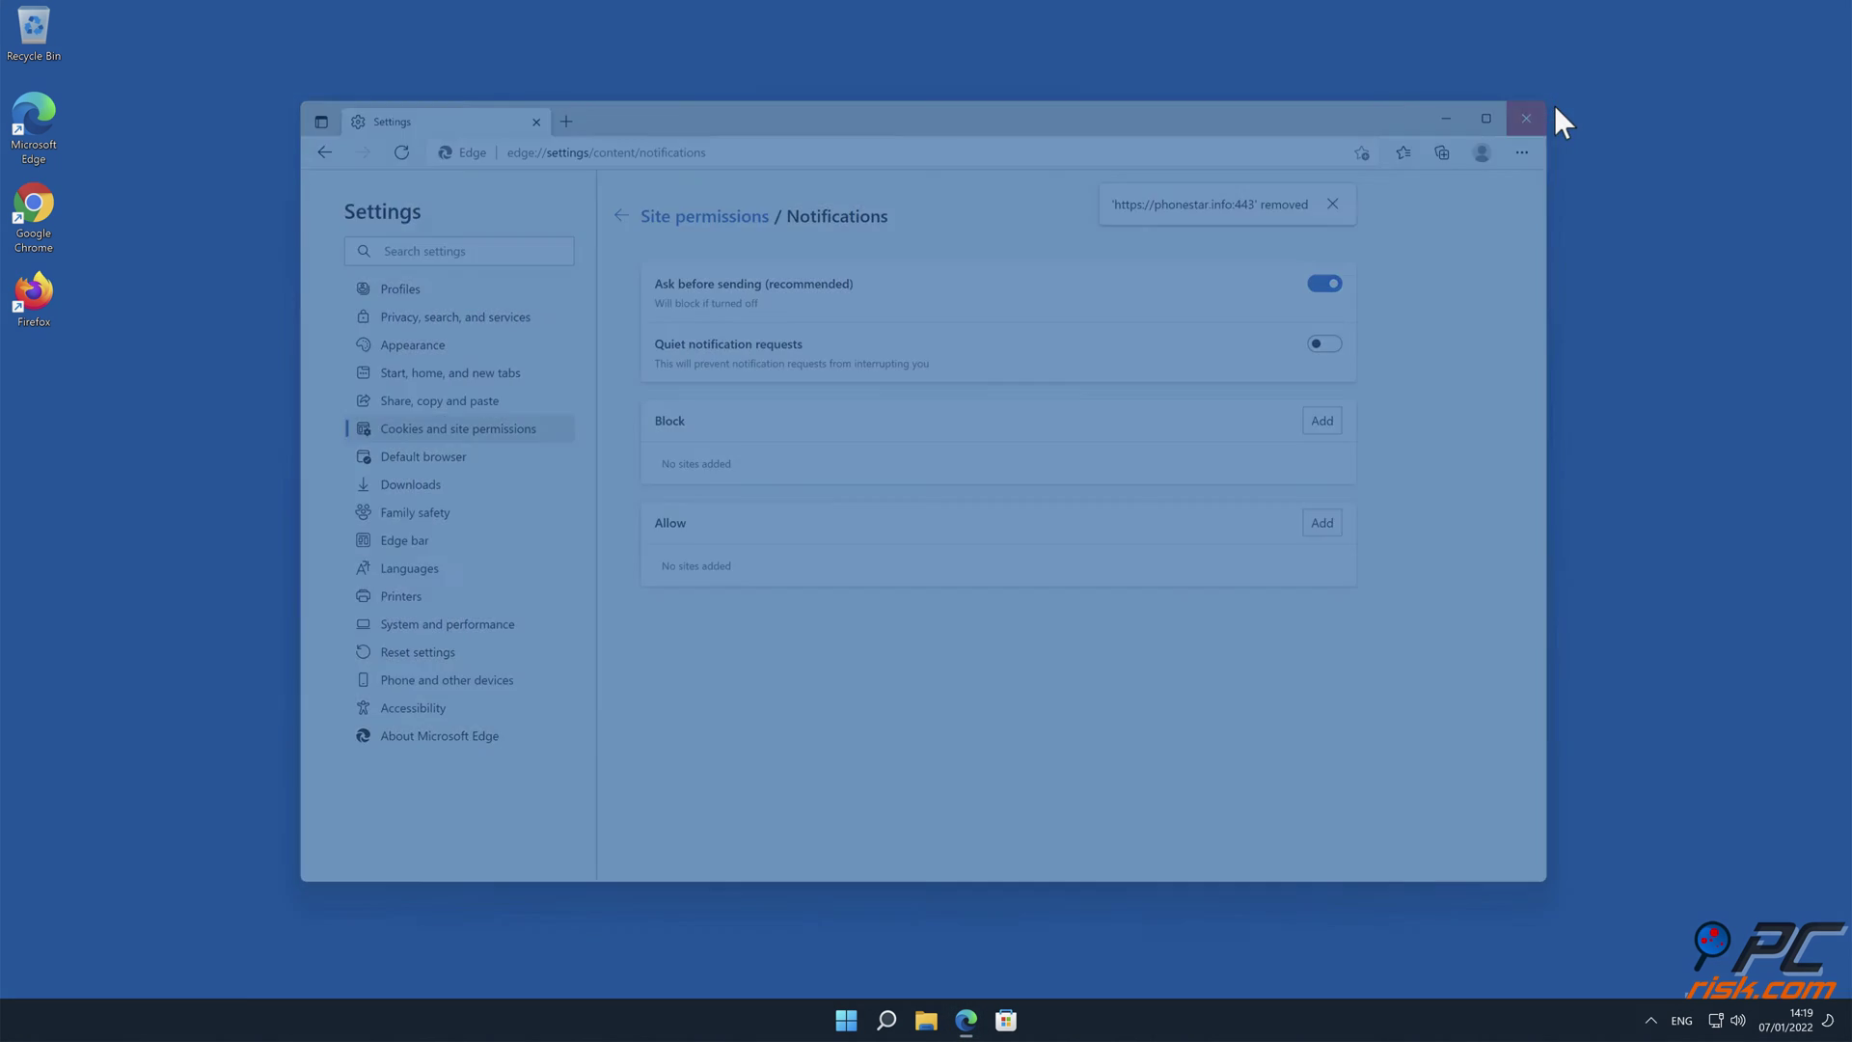
click(1552, 108)
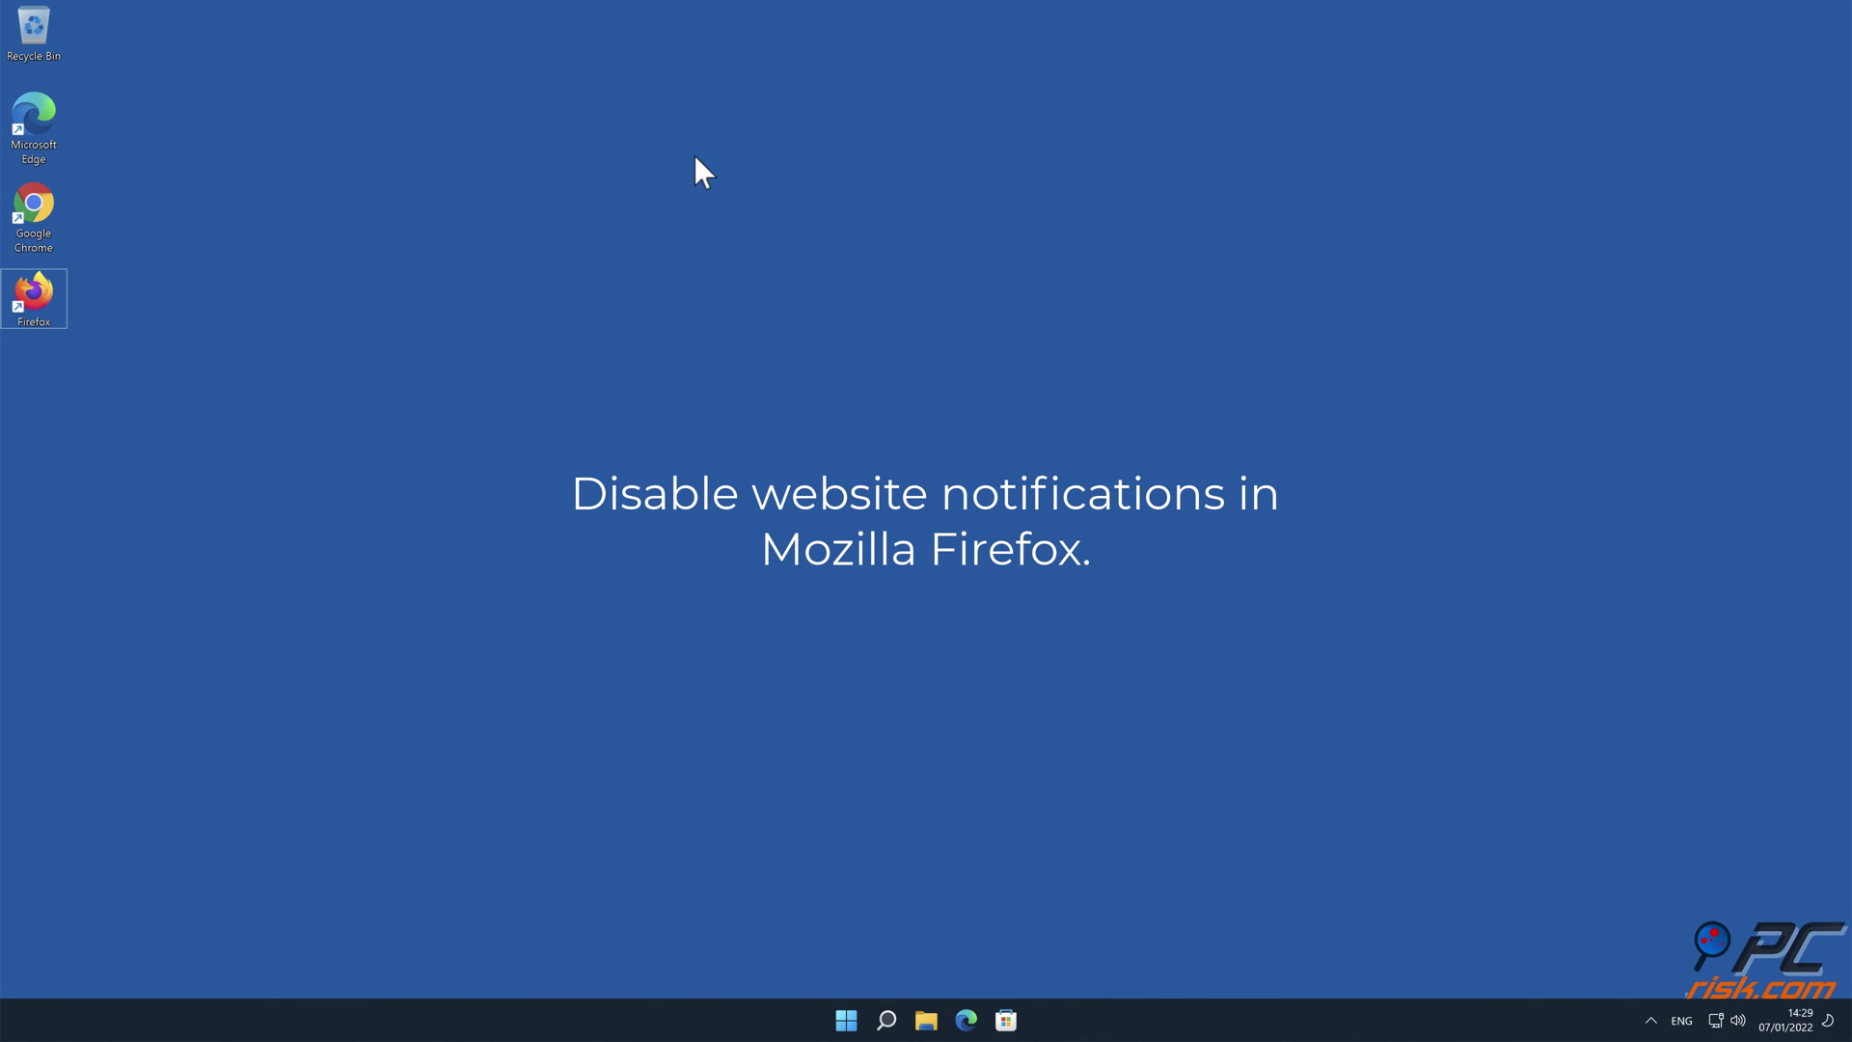
- Launch Firefox from its desktop icon and open Settings from the main menu
double_click(29, 297)
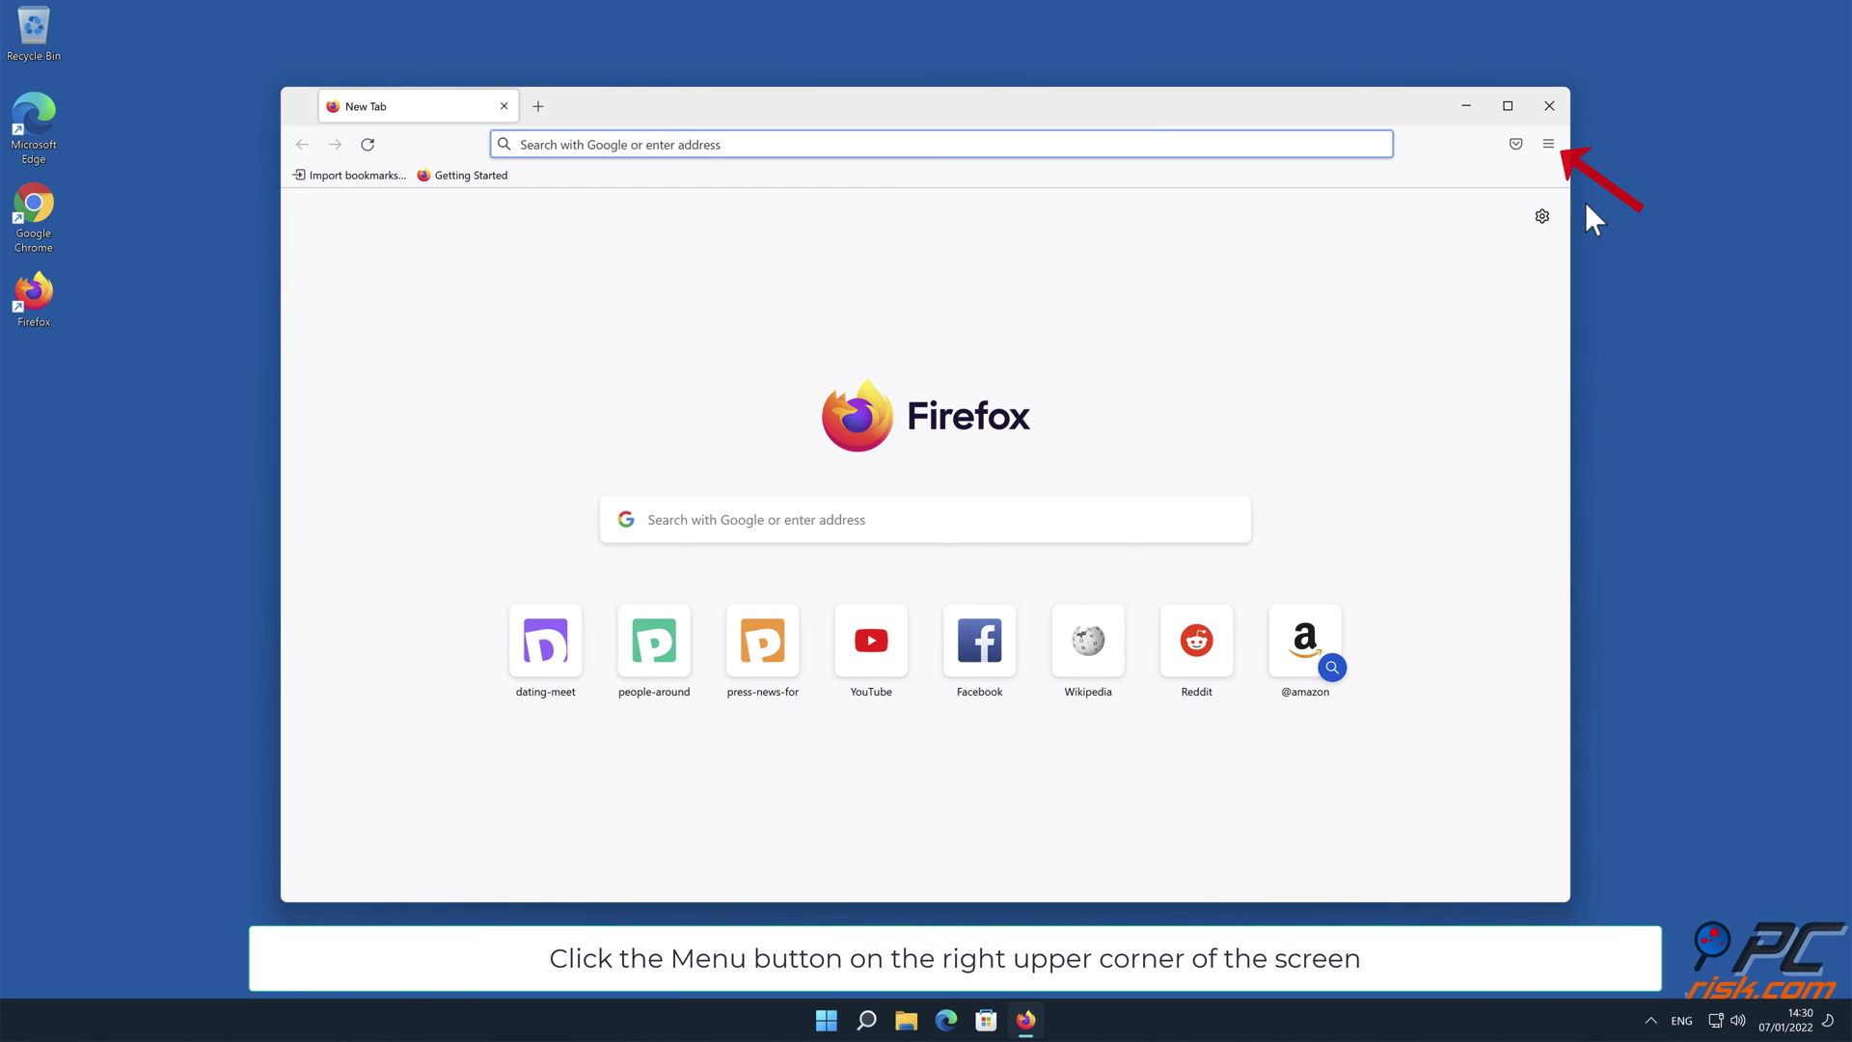
click(1549, 145)
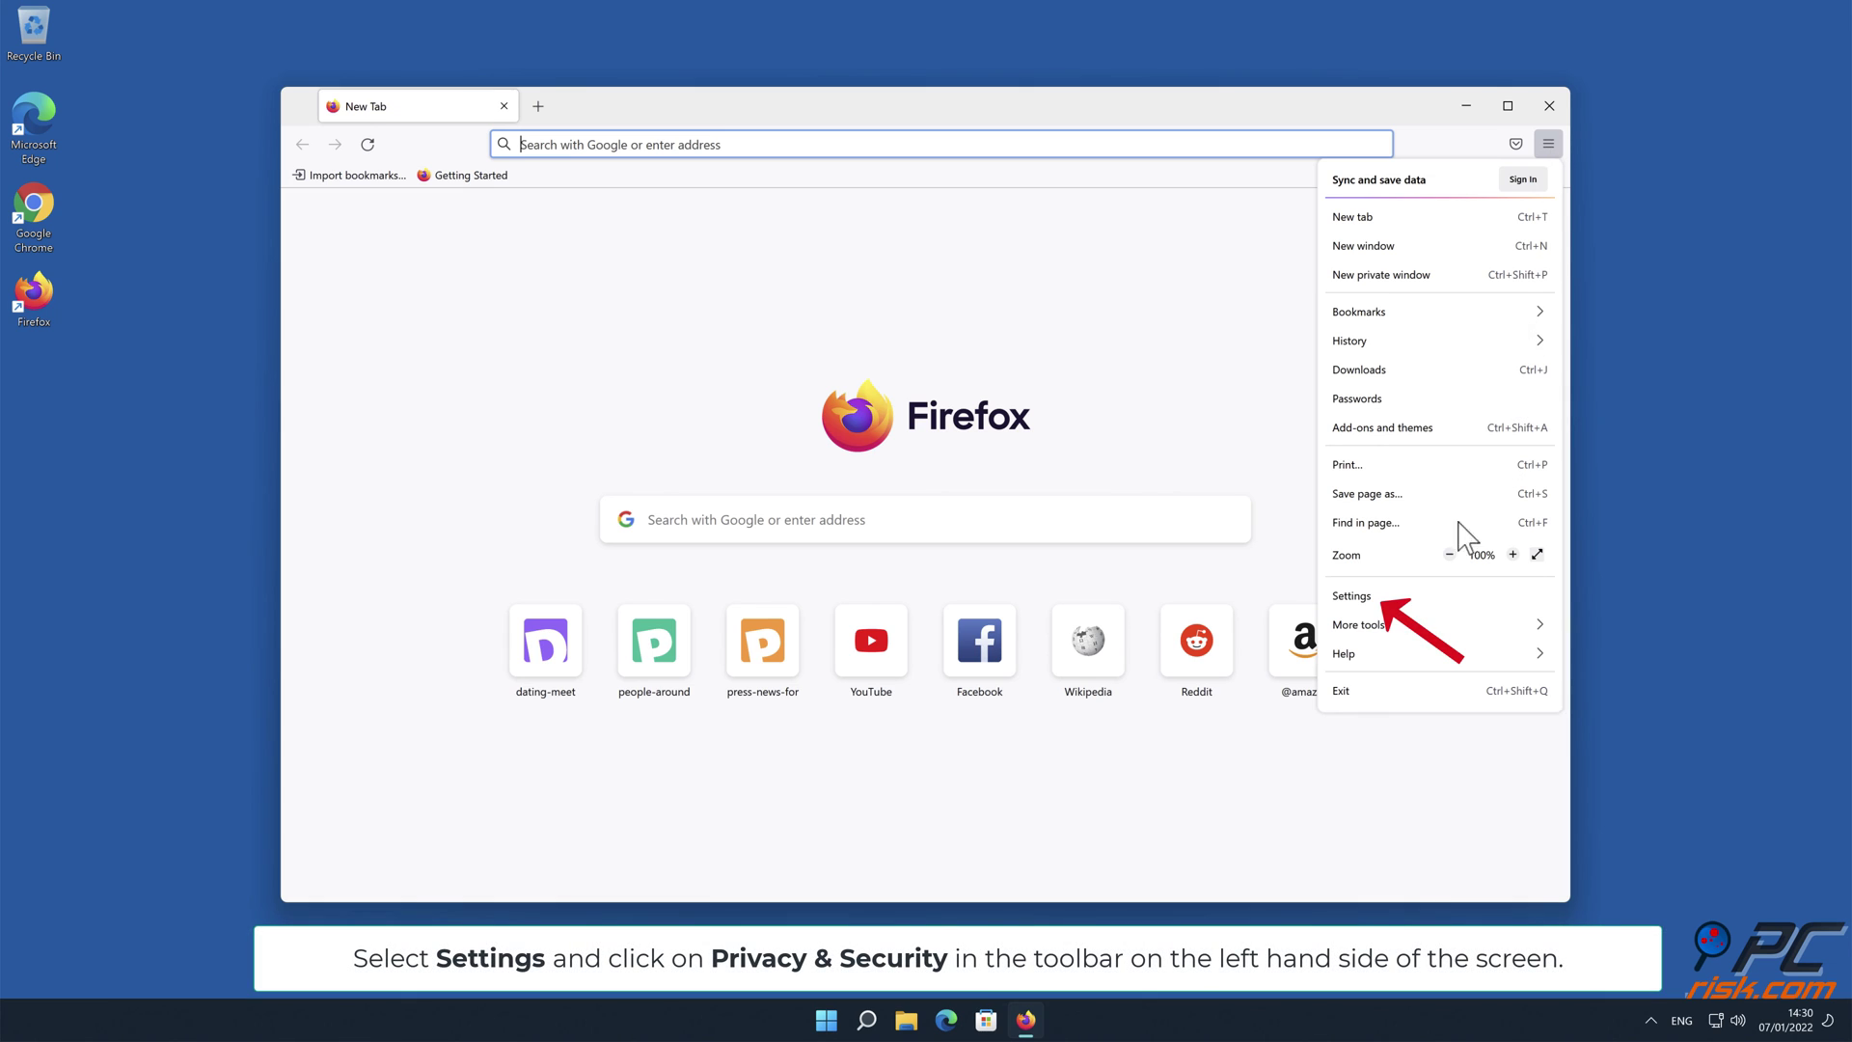
click(1448, 595)
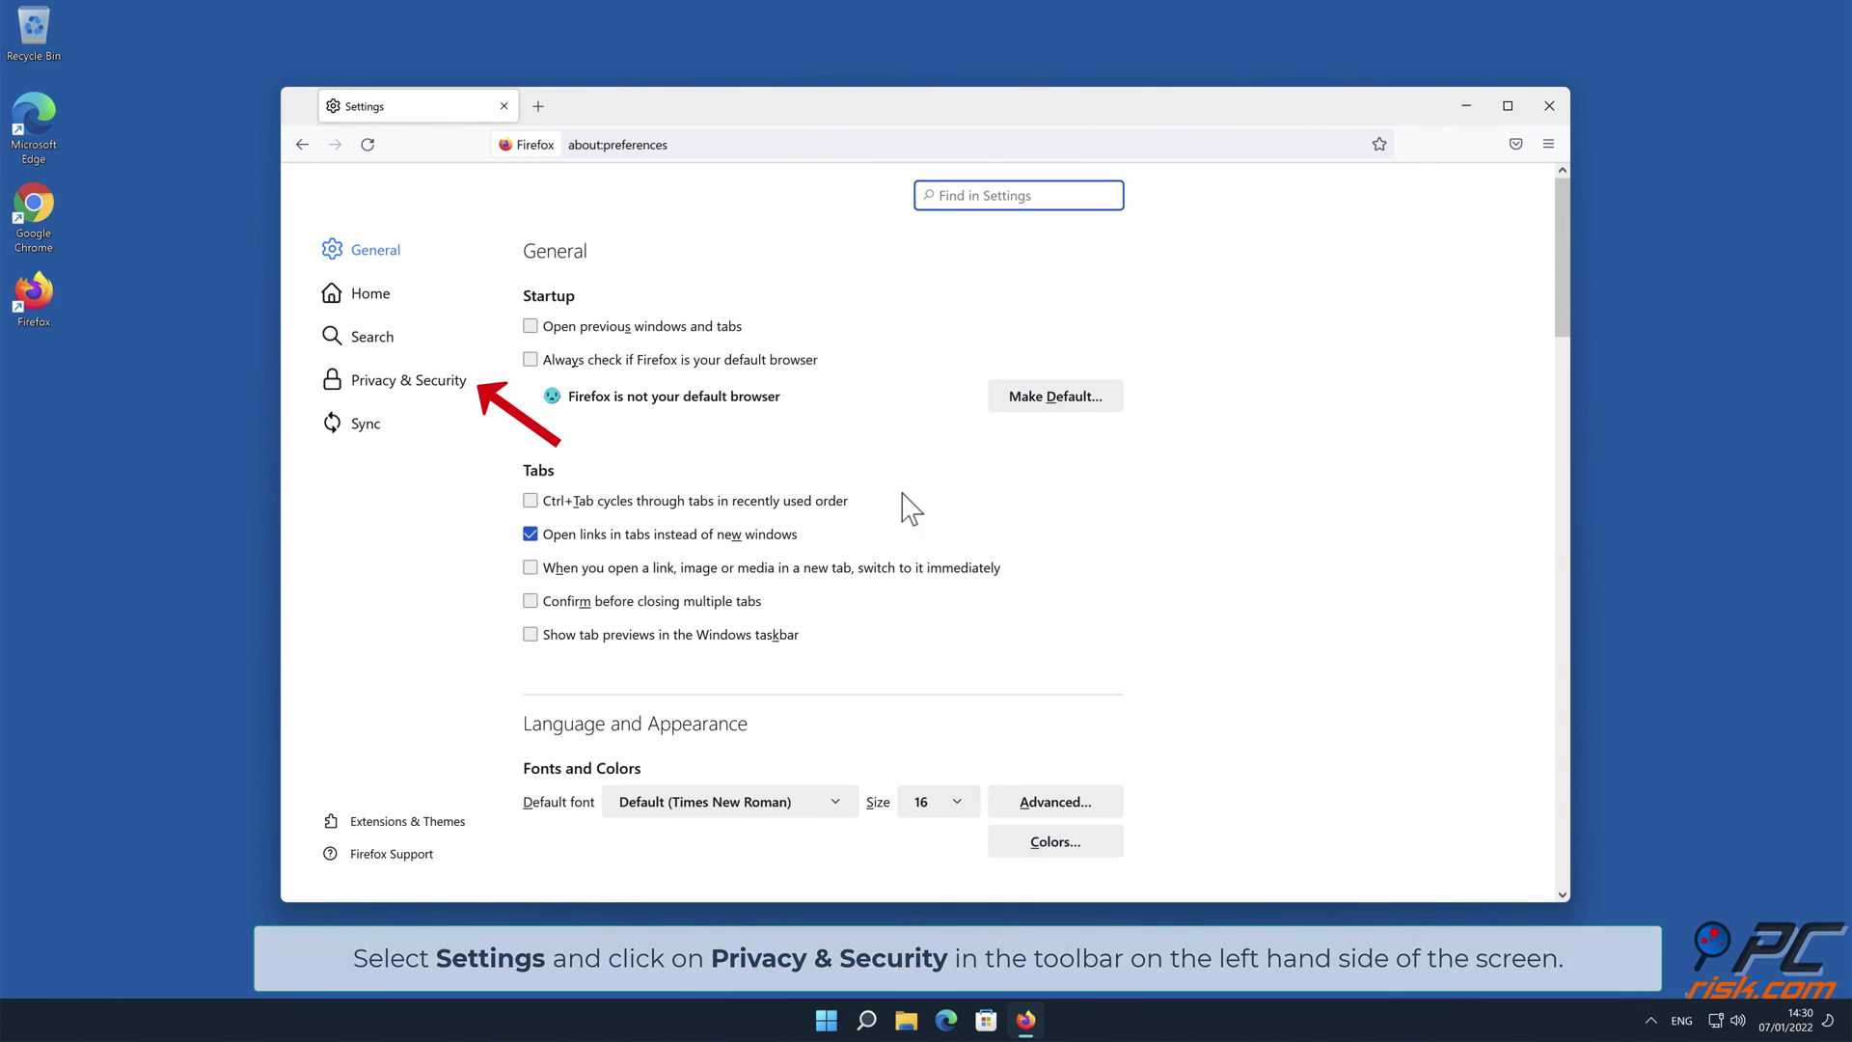
- Under Privacy & Security, open the Notifications permission list showing three allowed sites
click(435, 386)
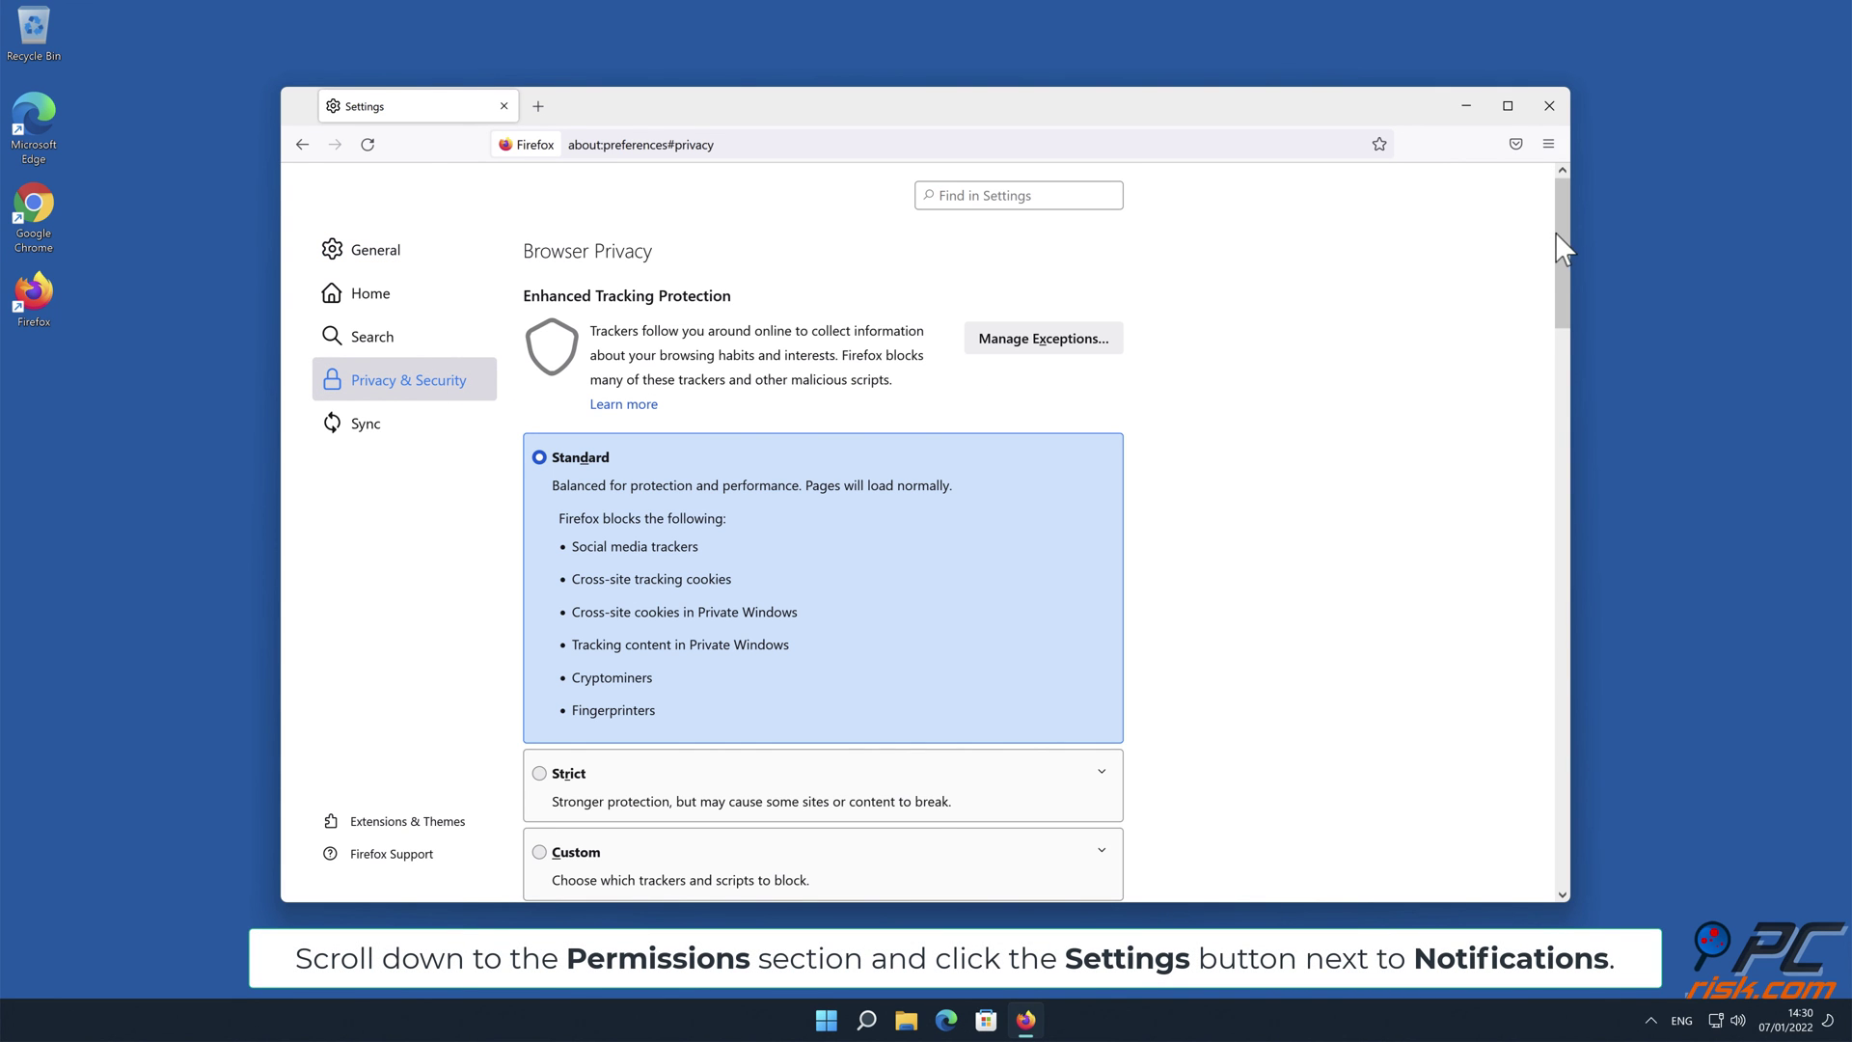
drag(1560, 246, 1562, 589)
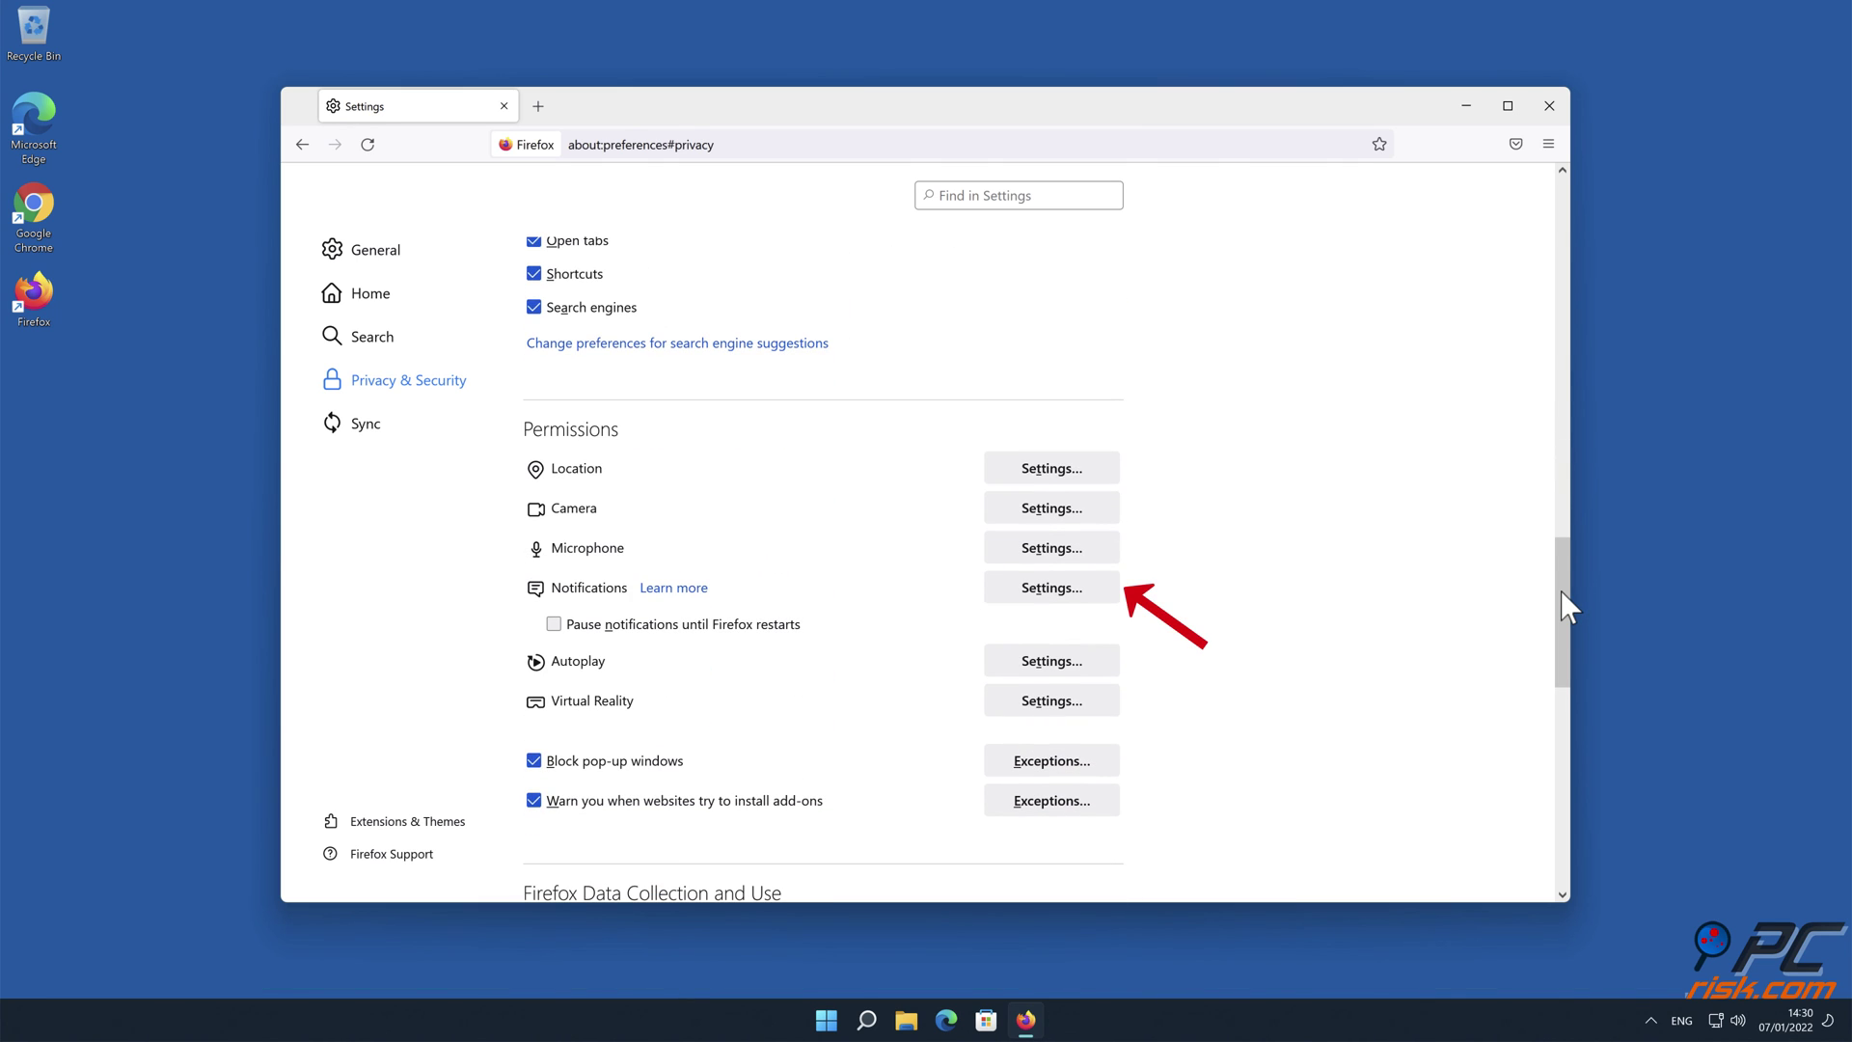
click(1101, 591)
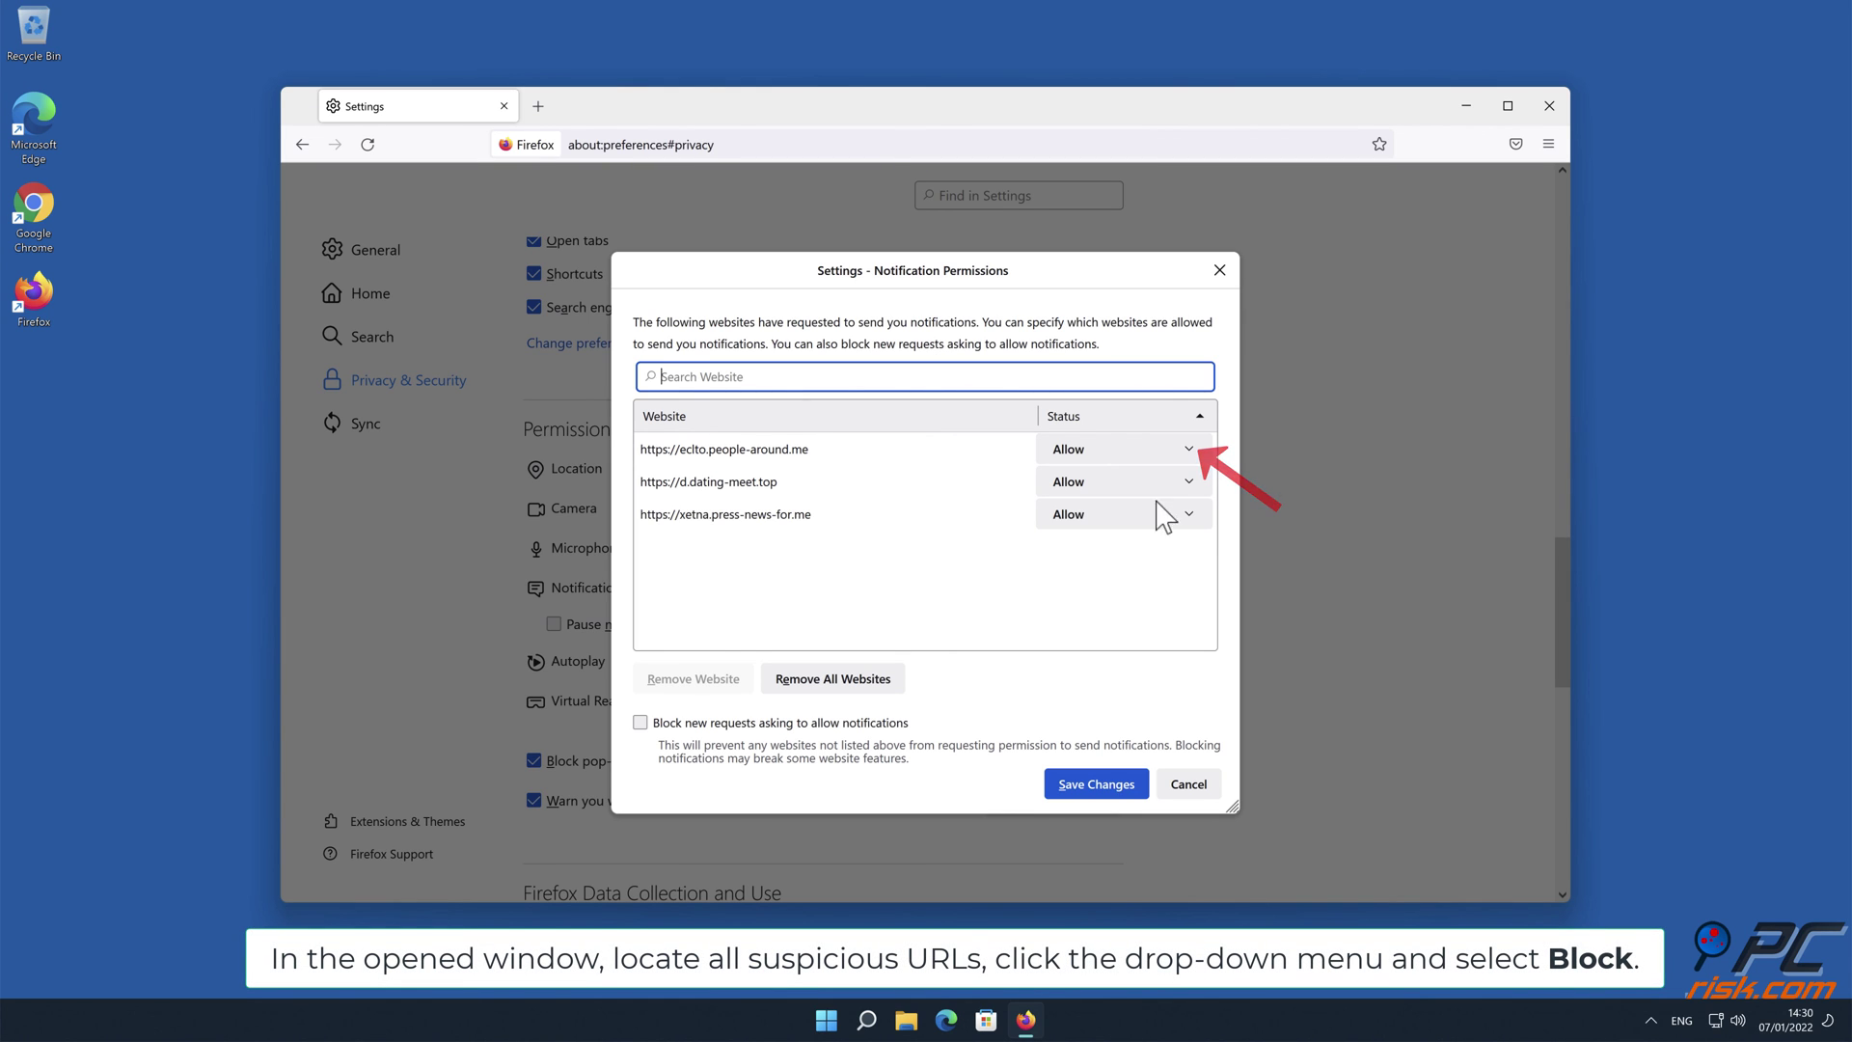
- Block eclto.people-around.me, d.dating-meet.top and xetna.press-news-for.me, save, and close Firefox
click(1187, 455)
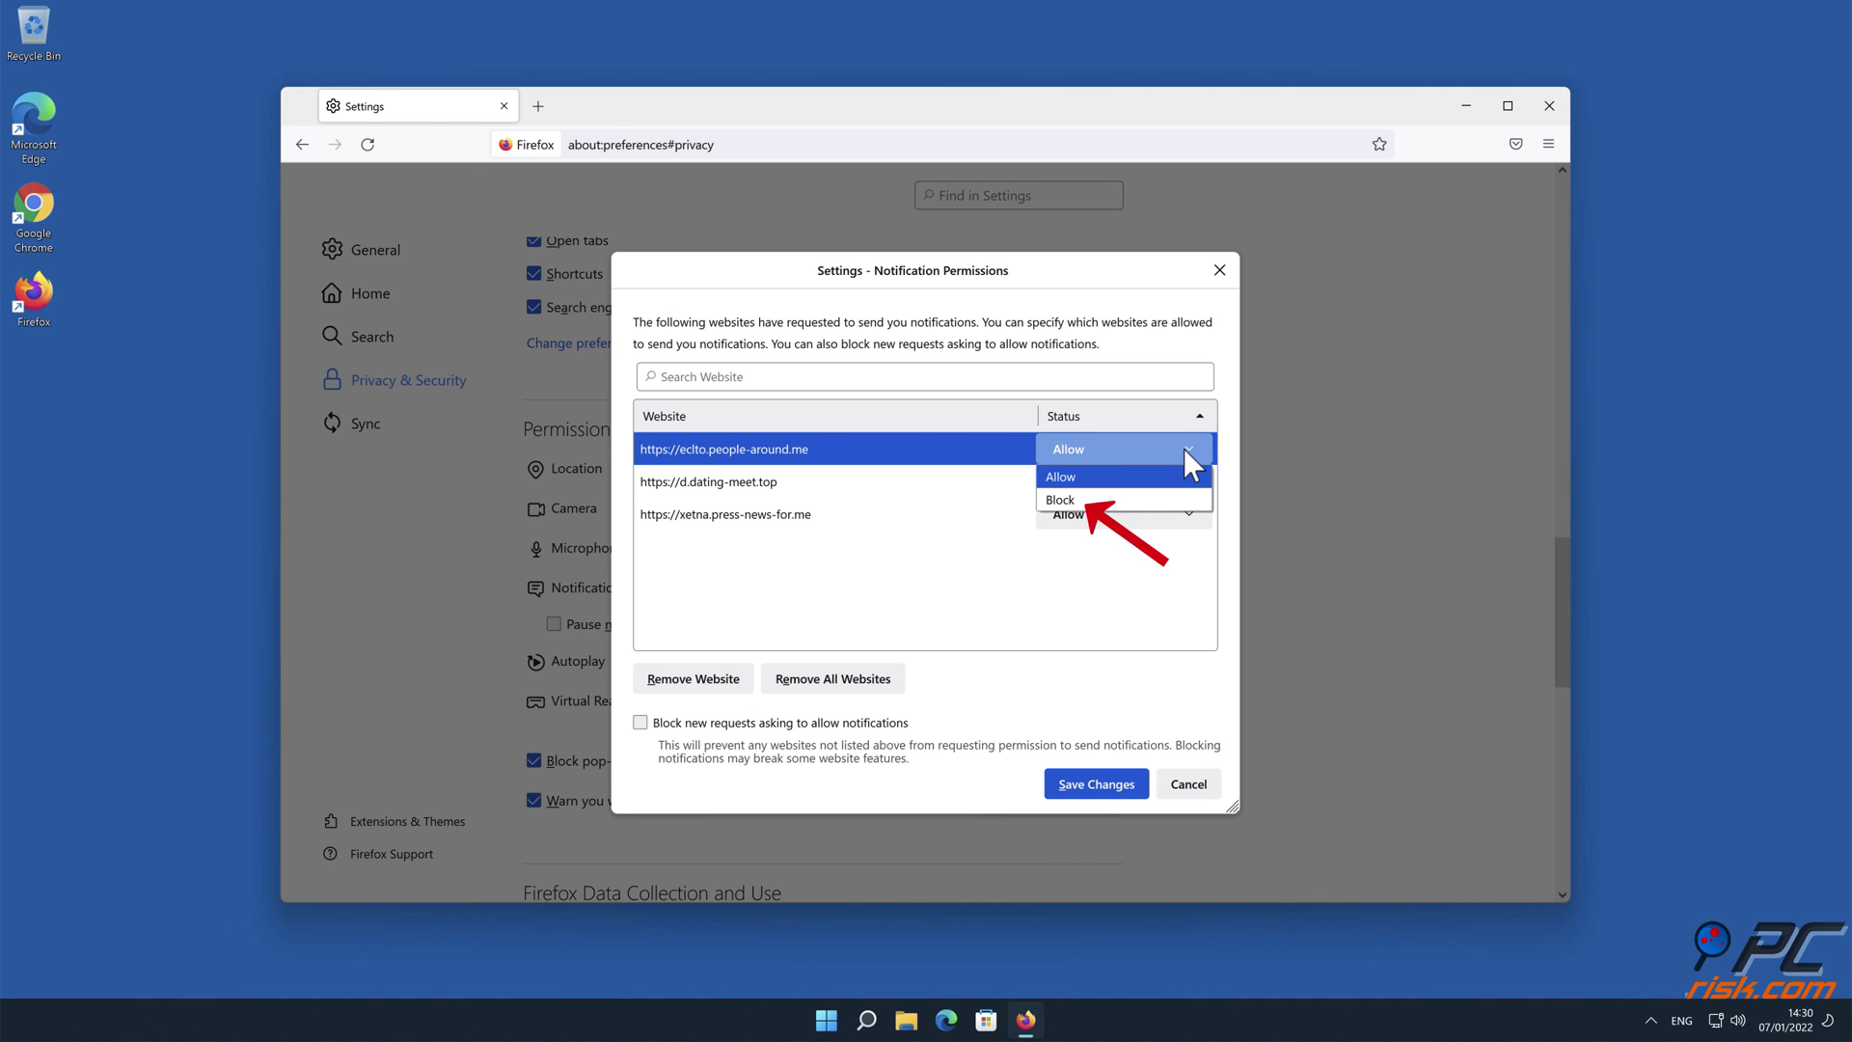
click(1169, 500)
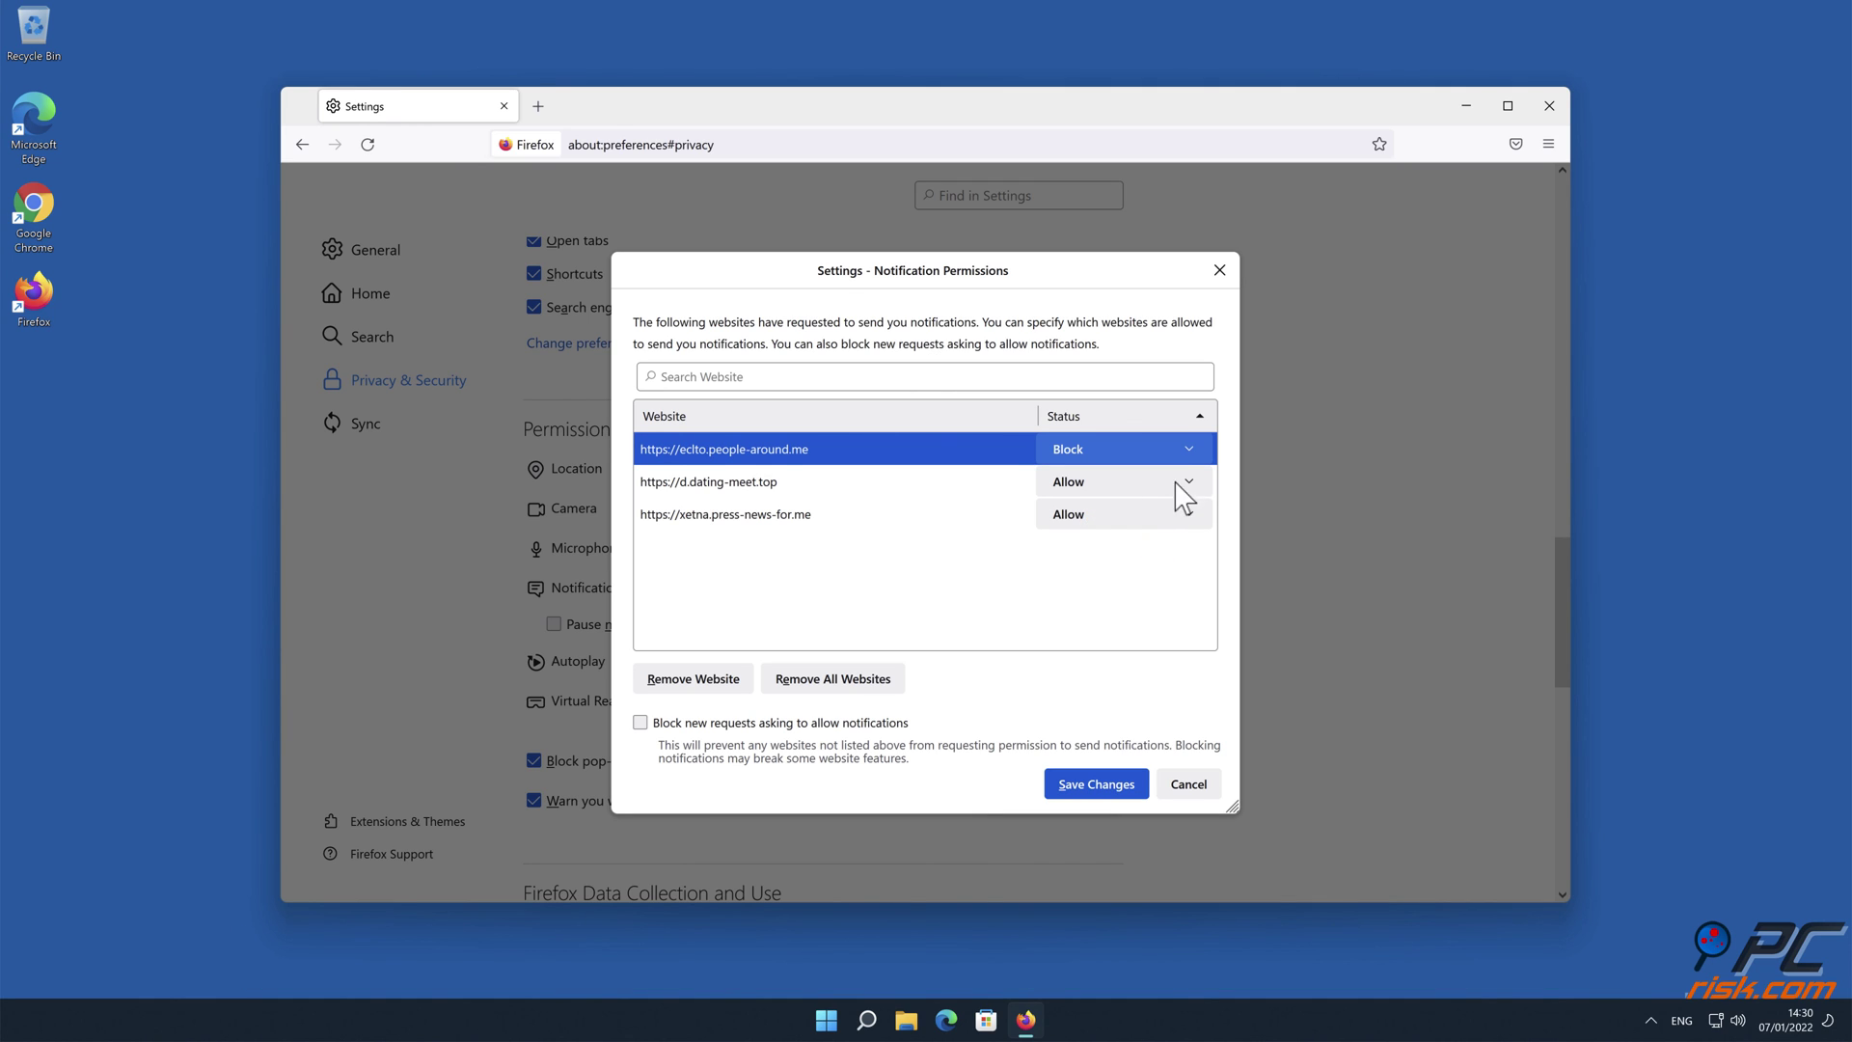
click(1184, 484)
click(1147, 535)
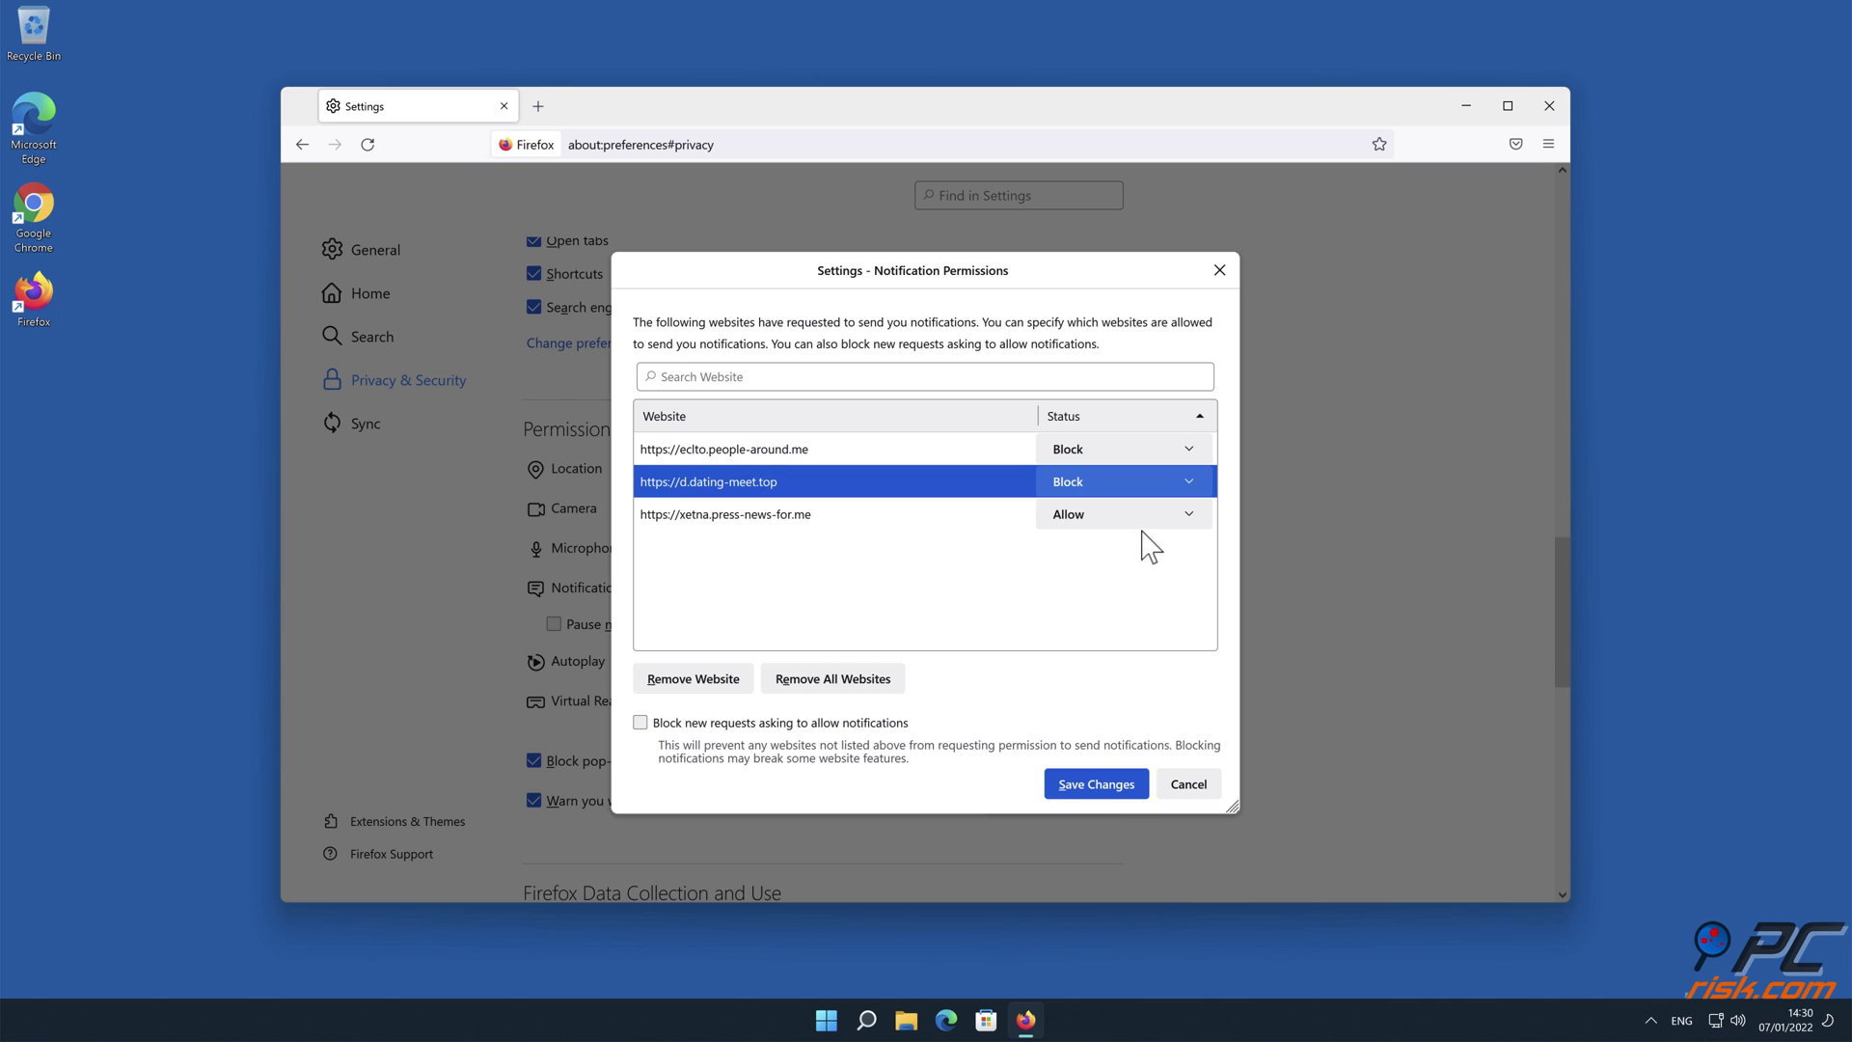
click(1185, 516)
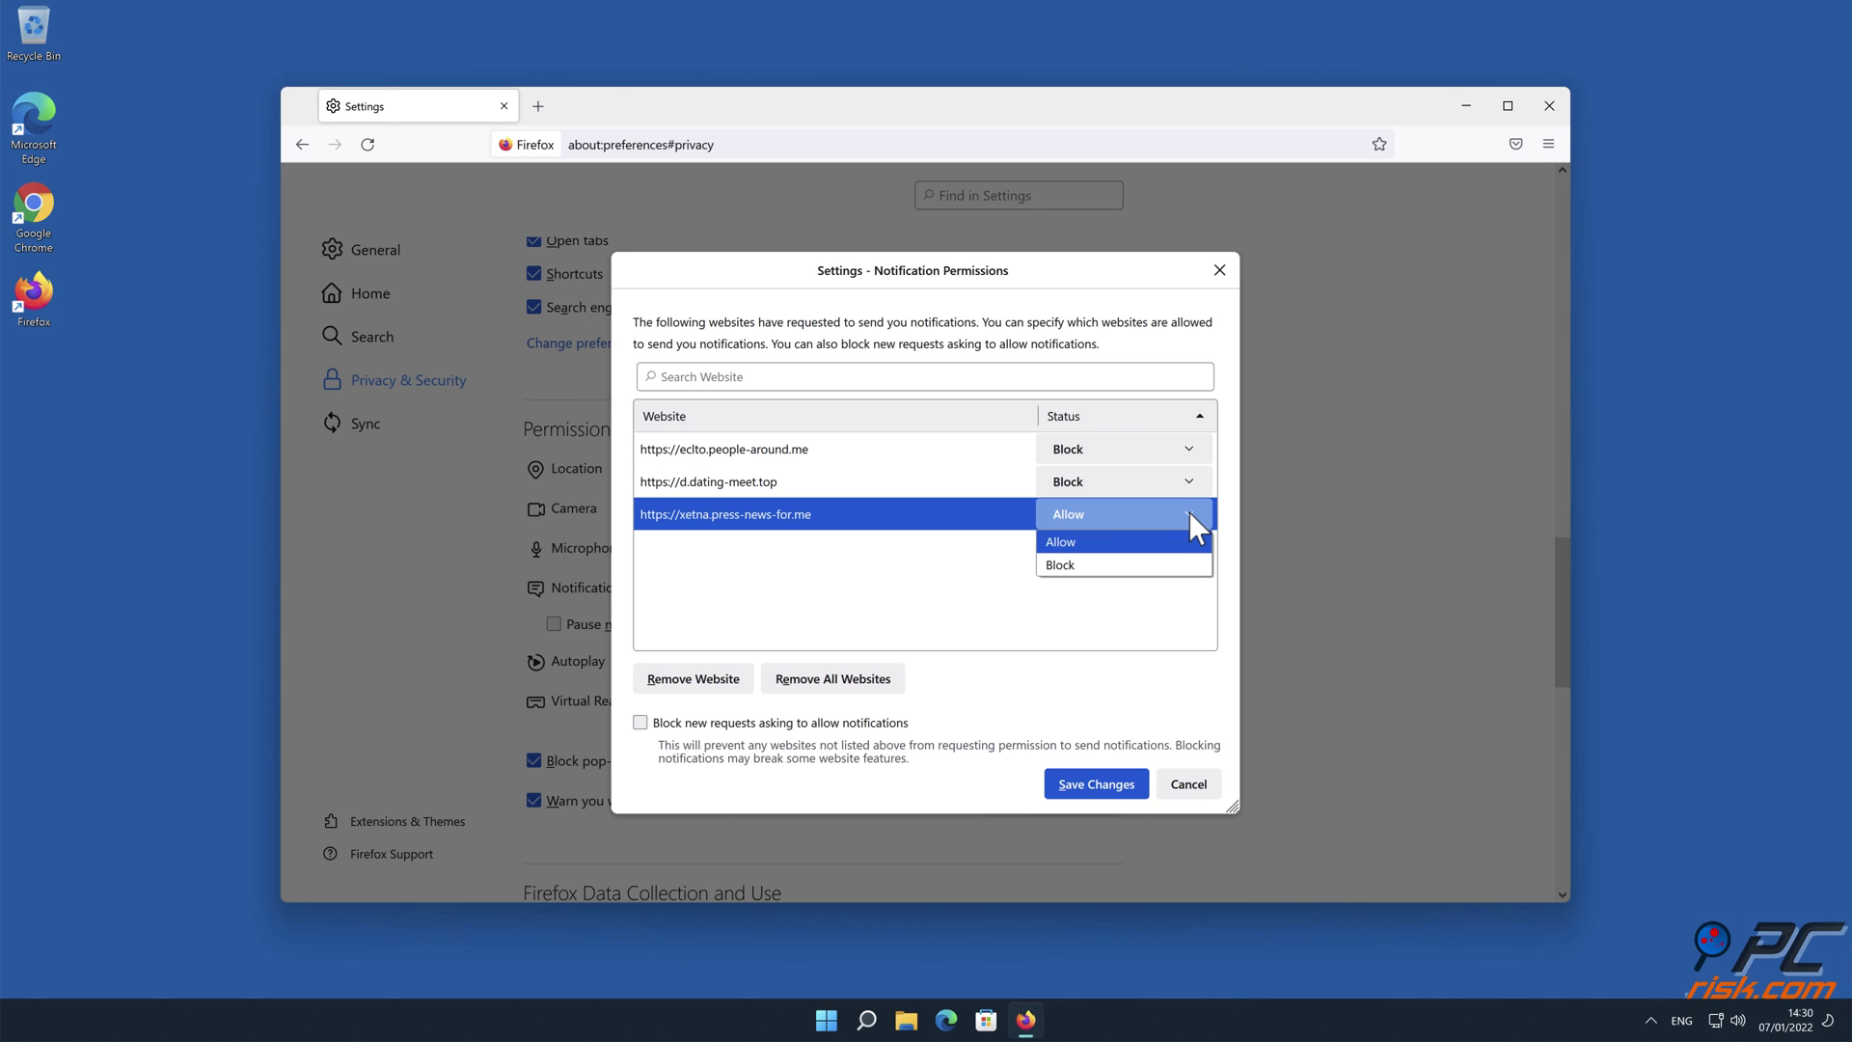
click(1169, 566)
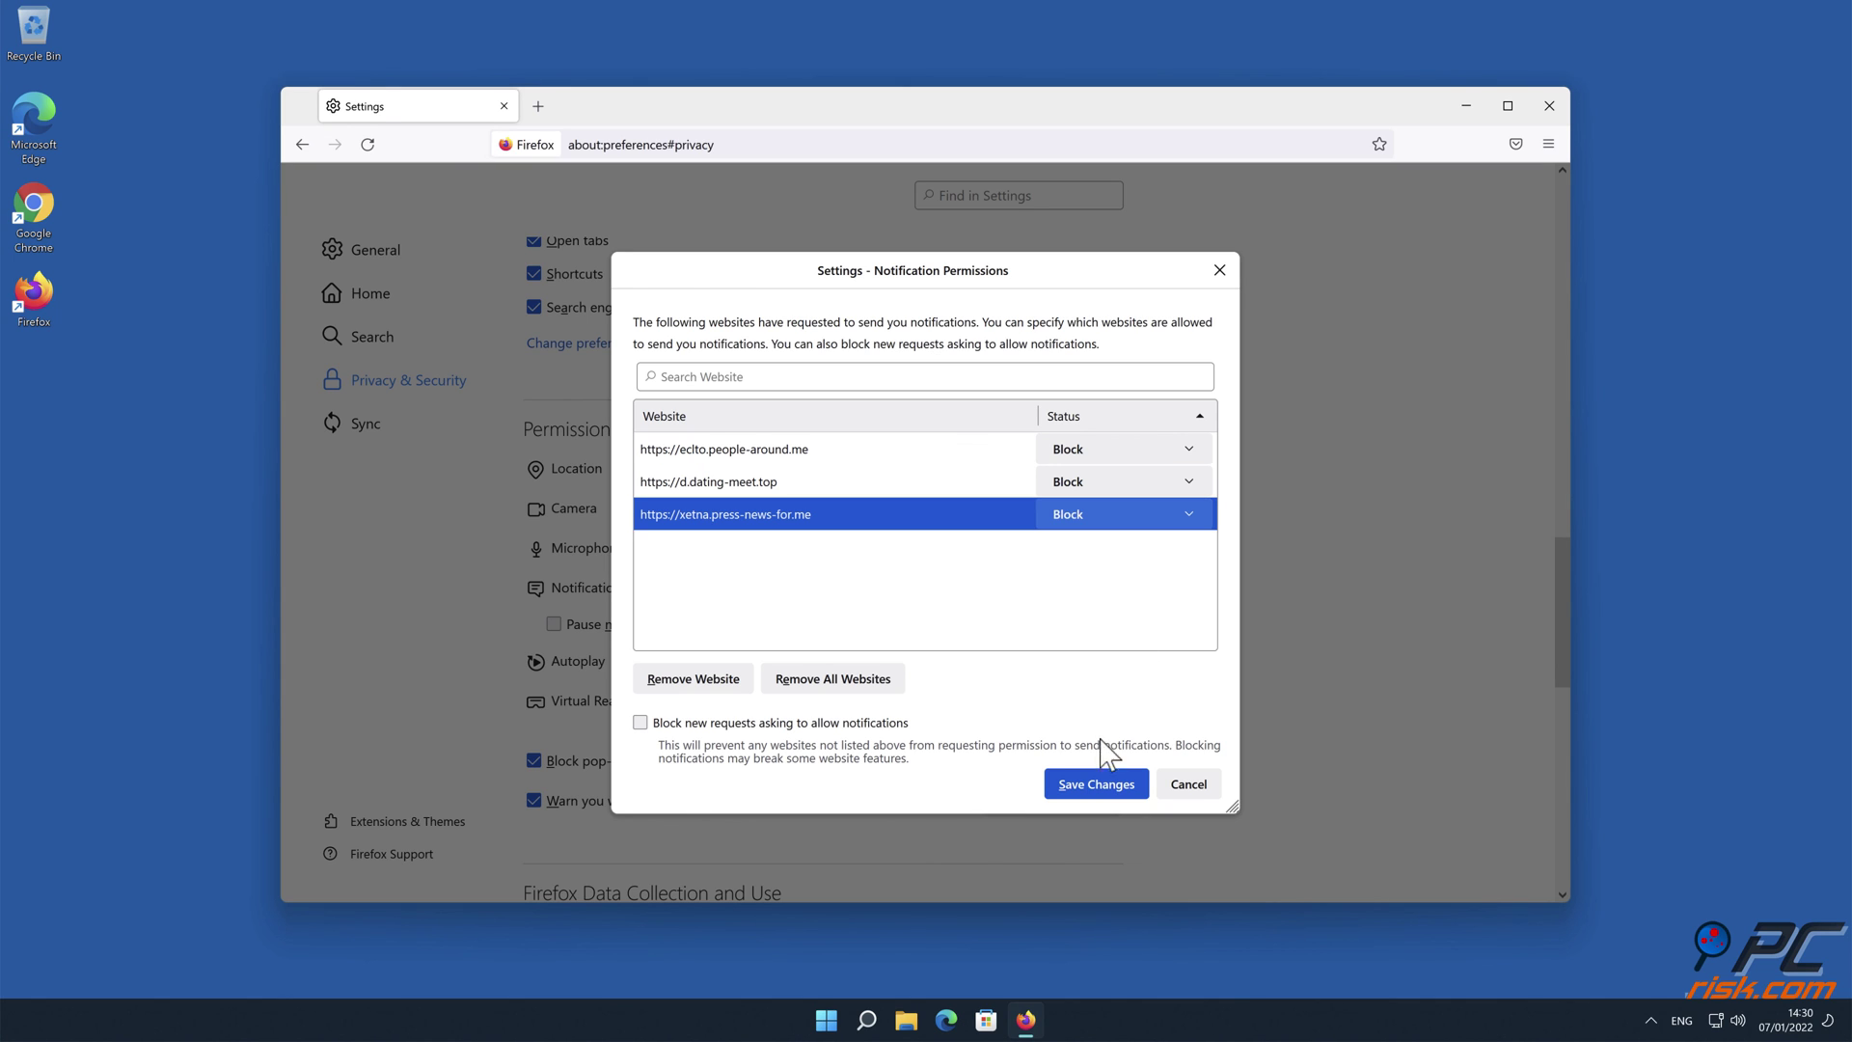
click(1096, 786)
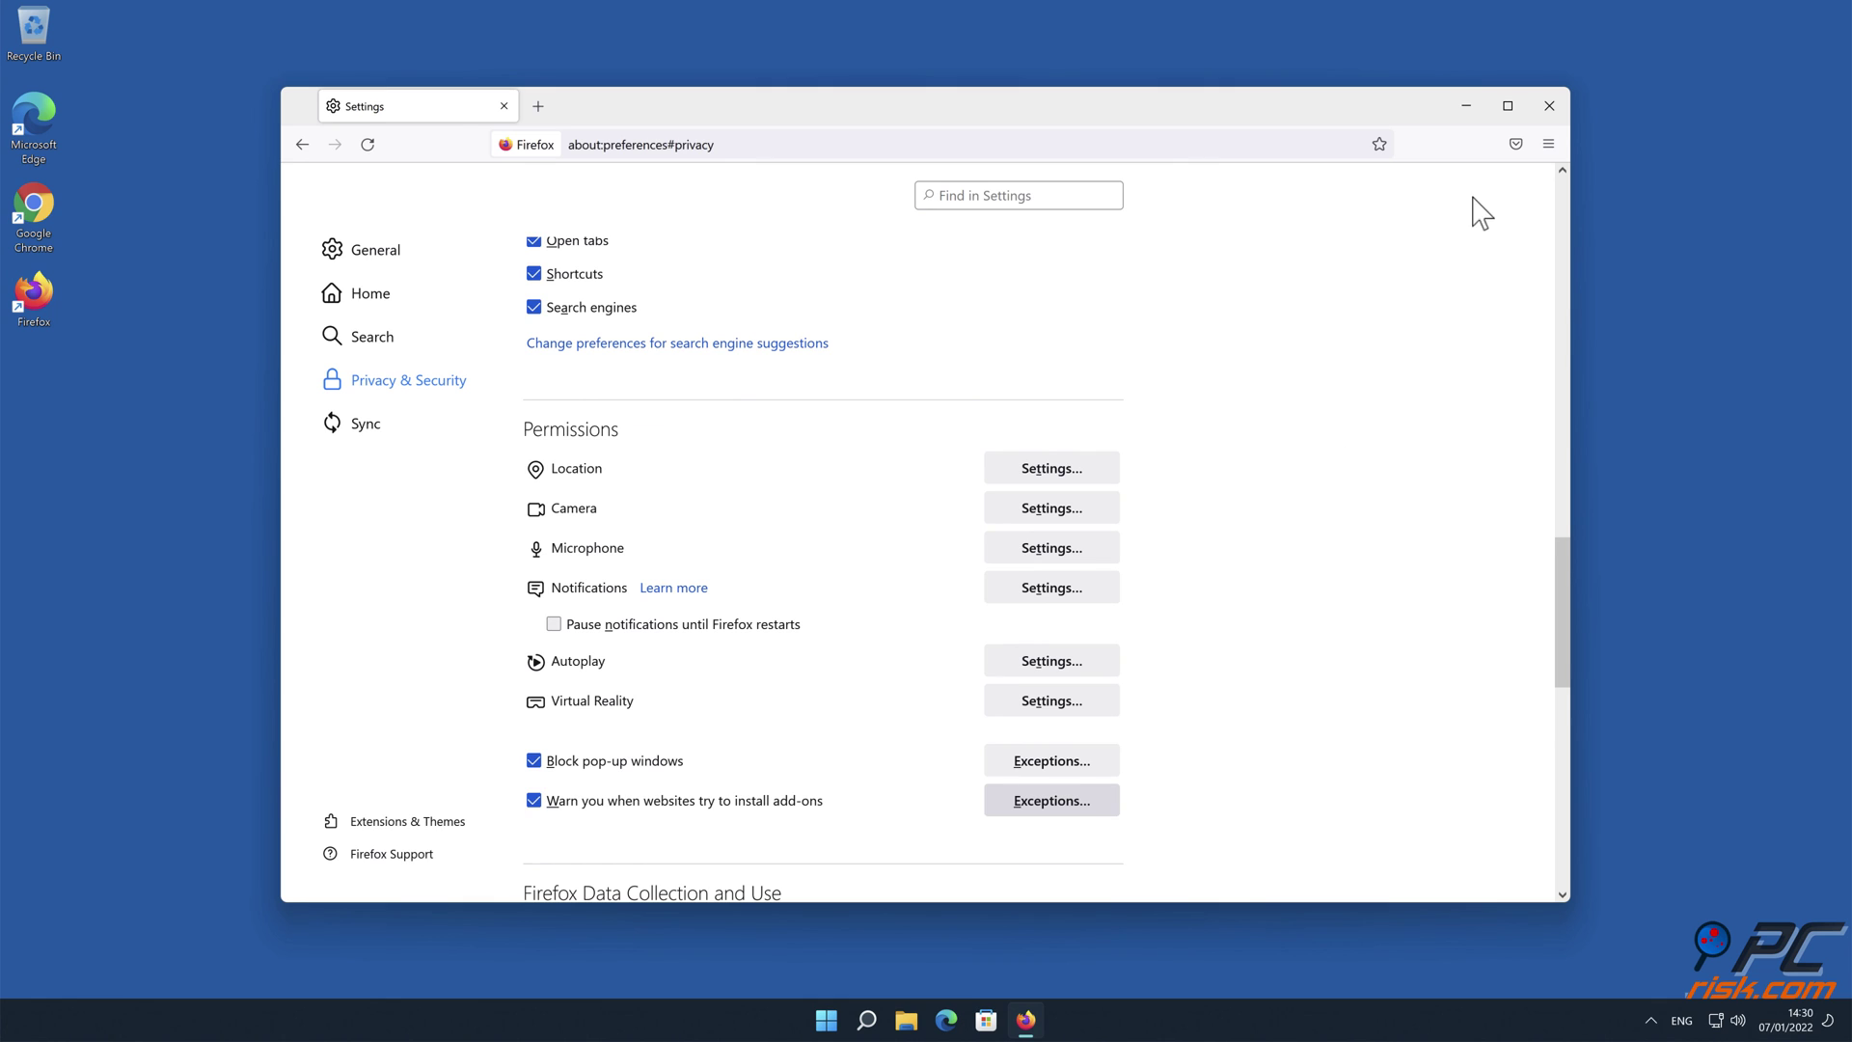
click(1549, 105)
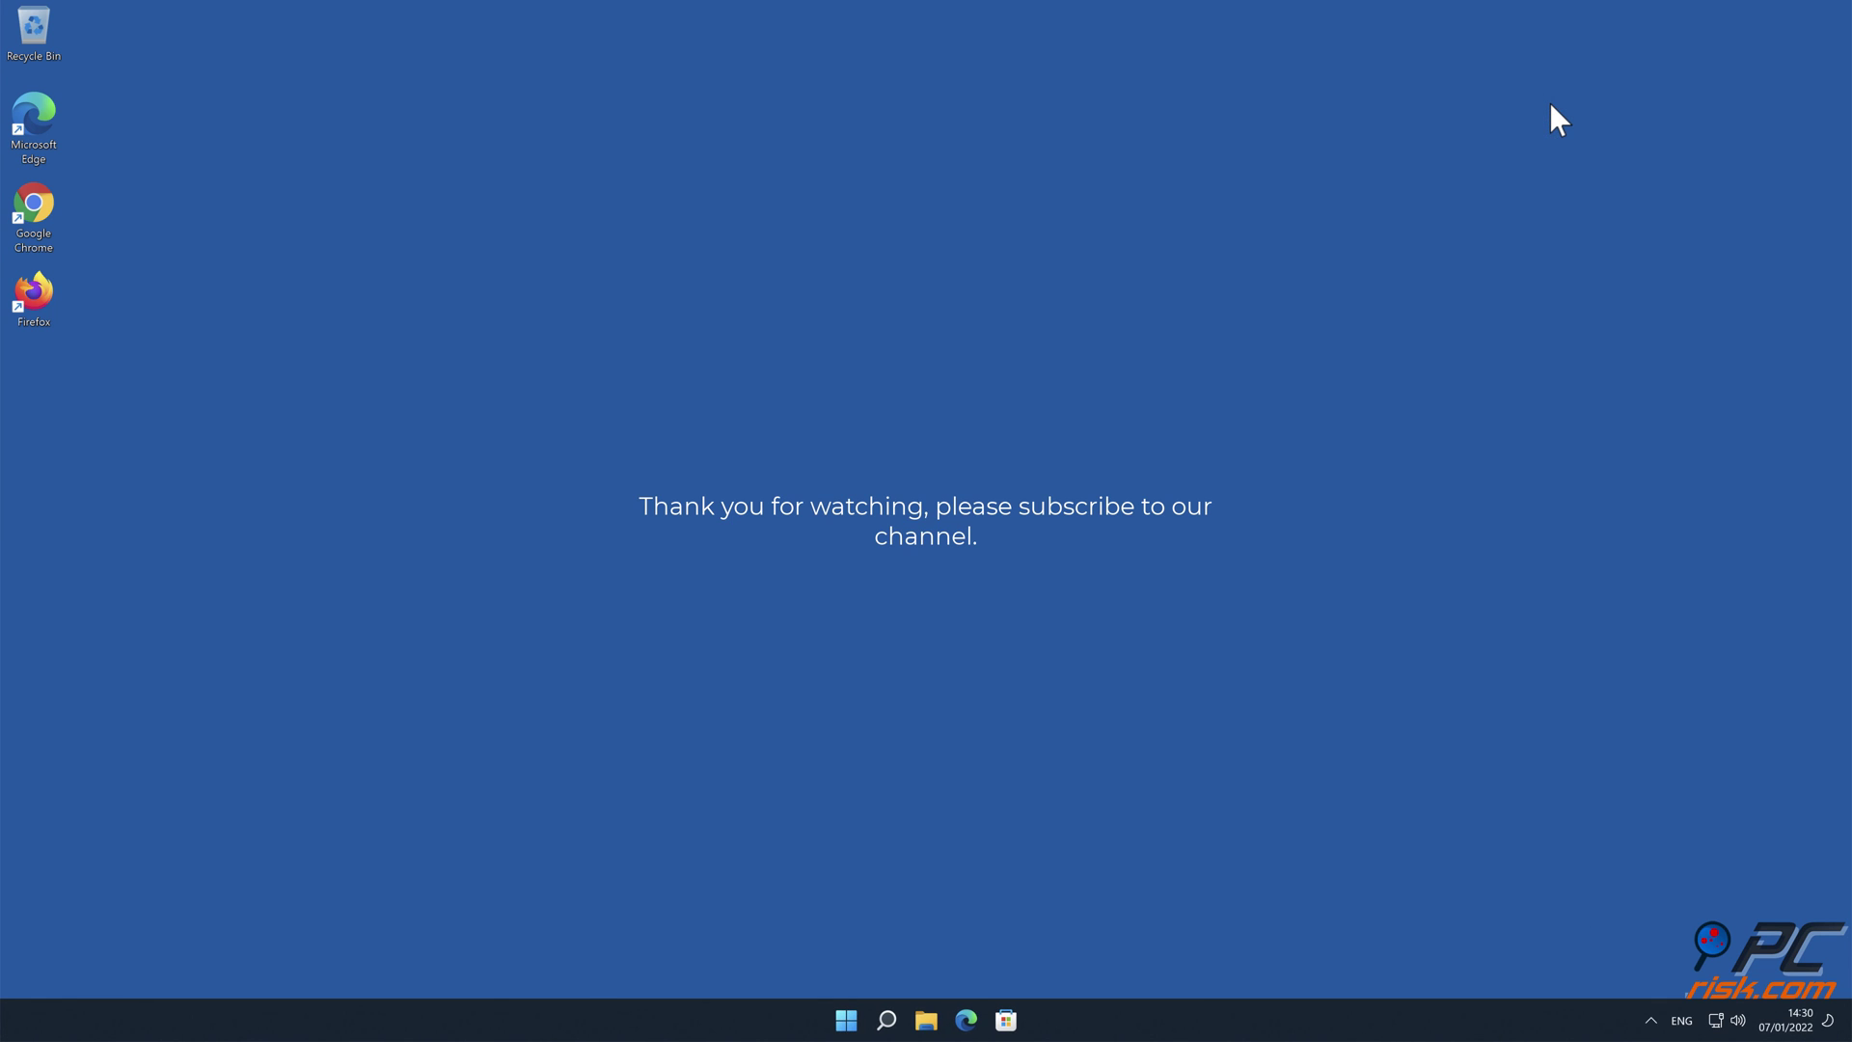